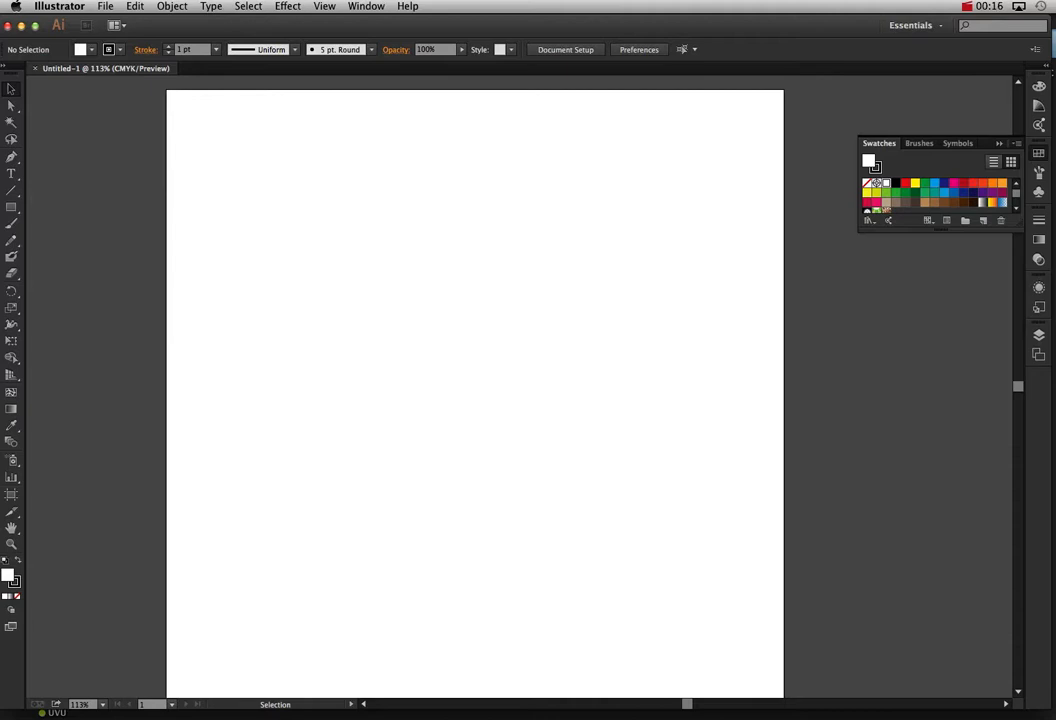
Step: Open the photo Surfer_at_the_Cayucos_Pier,_Cayucos,_CA.jpg in Illustrator and select it on the artboard
left_click_drag(1050, 230, 556, 710)
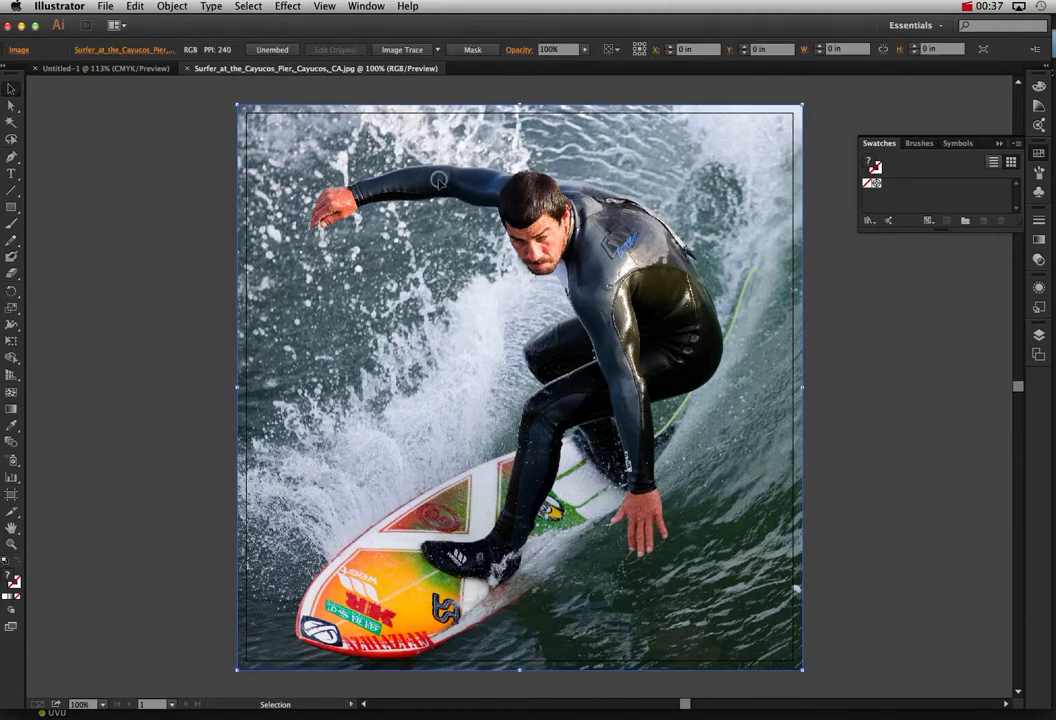
left_click(362, 150)
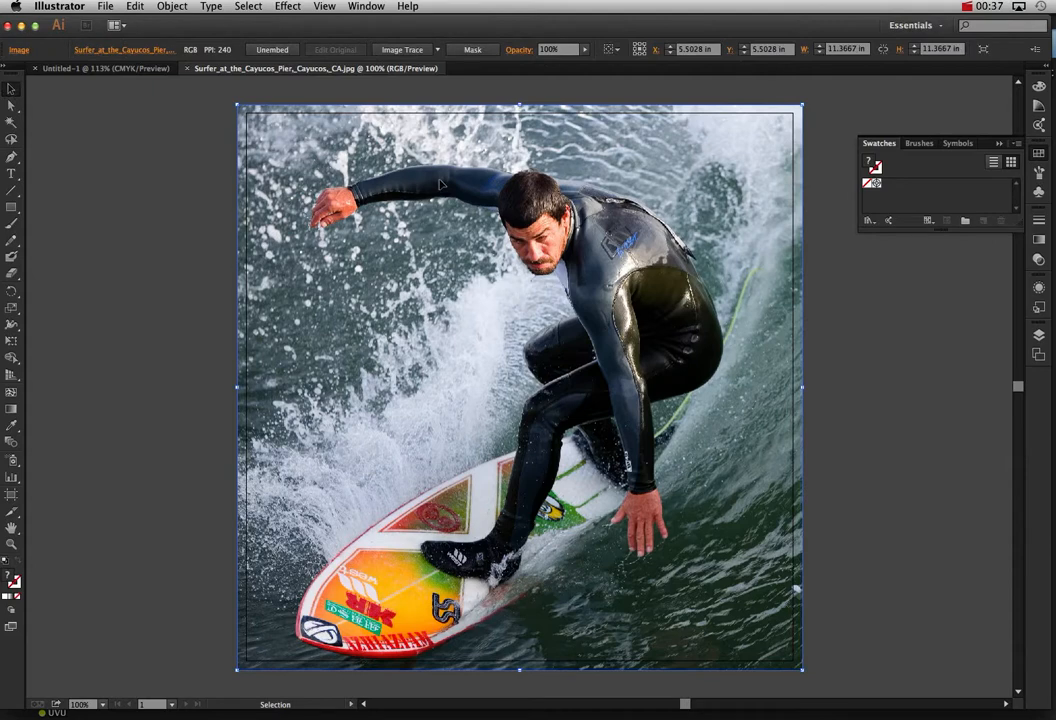
Step: Try tracing the surfer photo with the Sketched Art preset, continuing despite the large image size
left_click(438, 49)
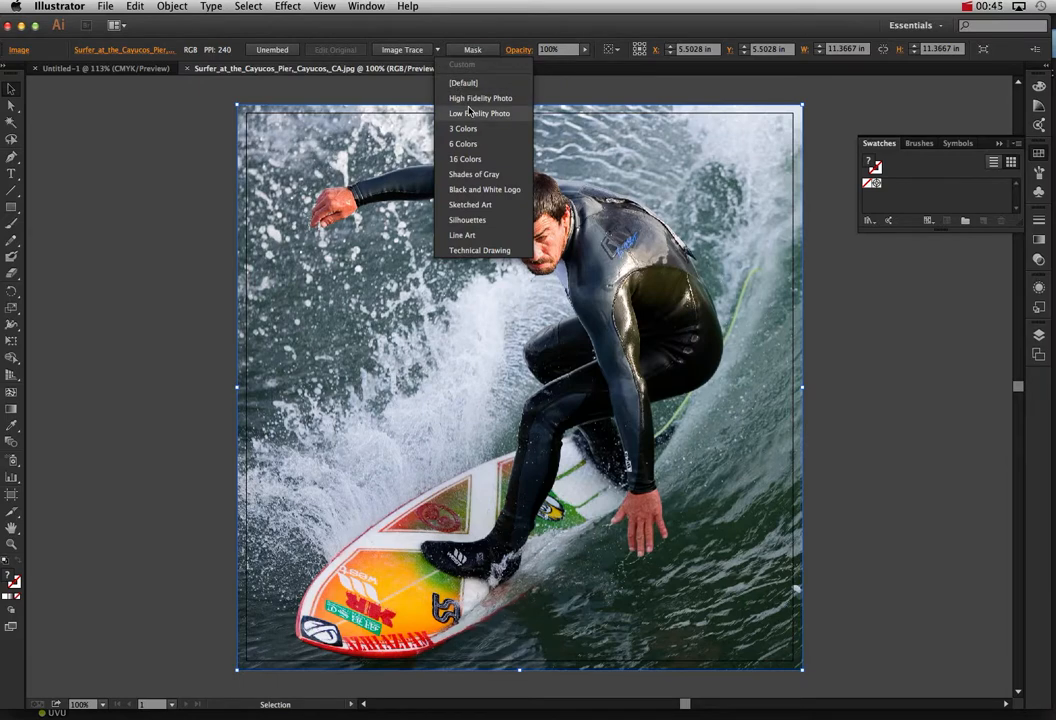
left_click(475, 205)
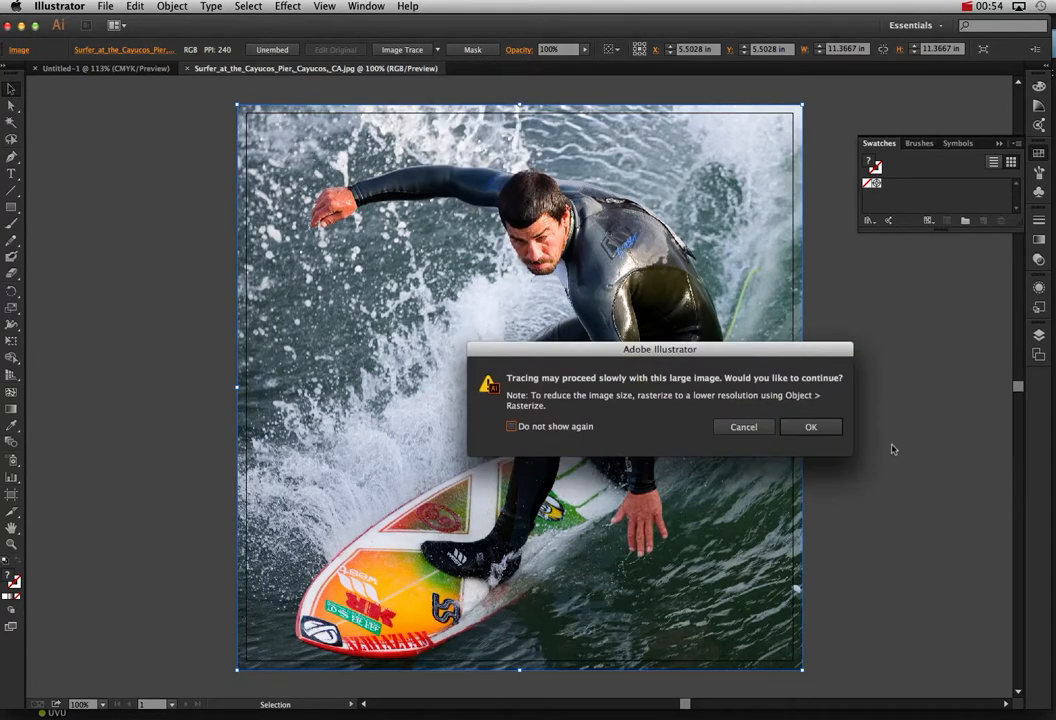
left_click(809, 428)
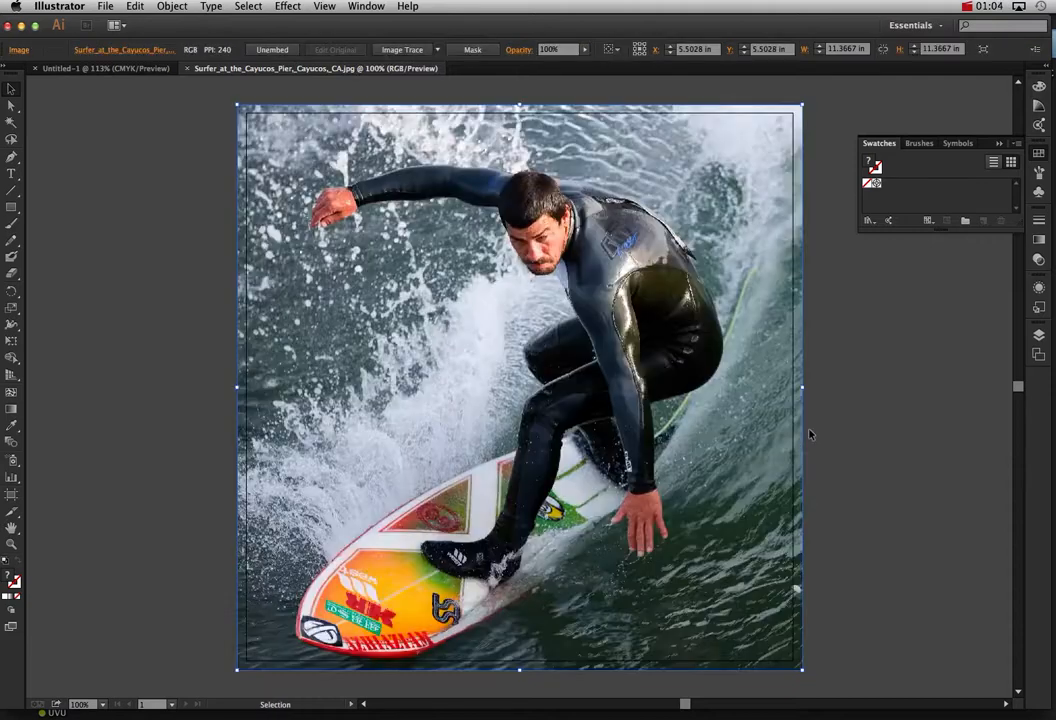
Step: Try tracing the surfer photo with the Technical Drawing preset, and undo the trace
left_click(437, 50)
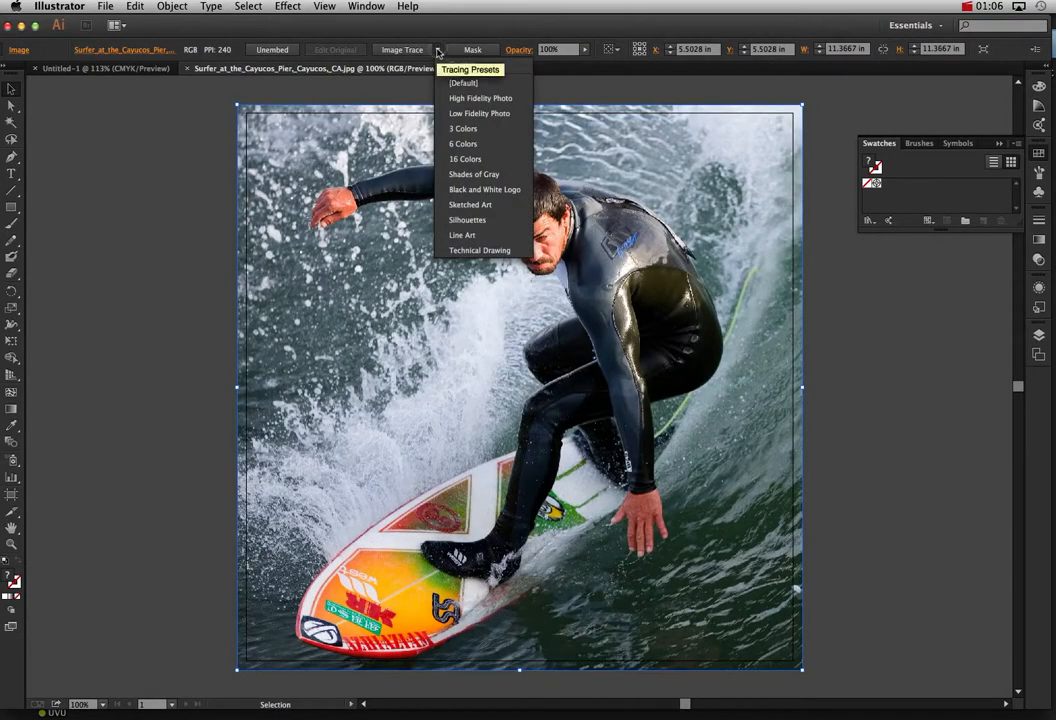
left_click(468, 235)
left_click(811, 428)
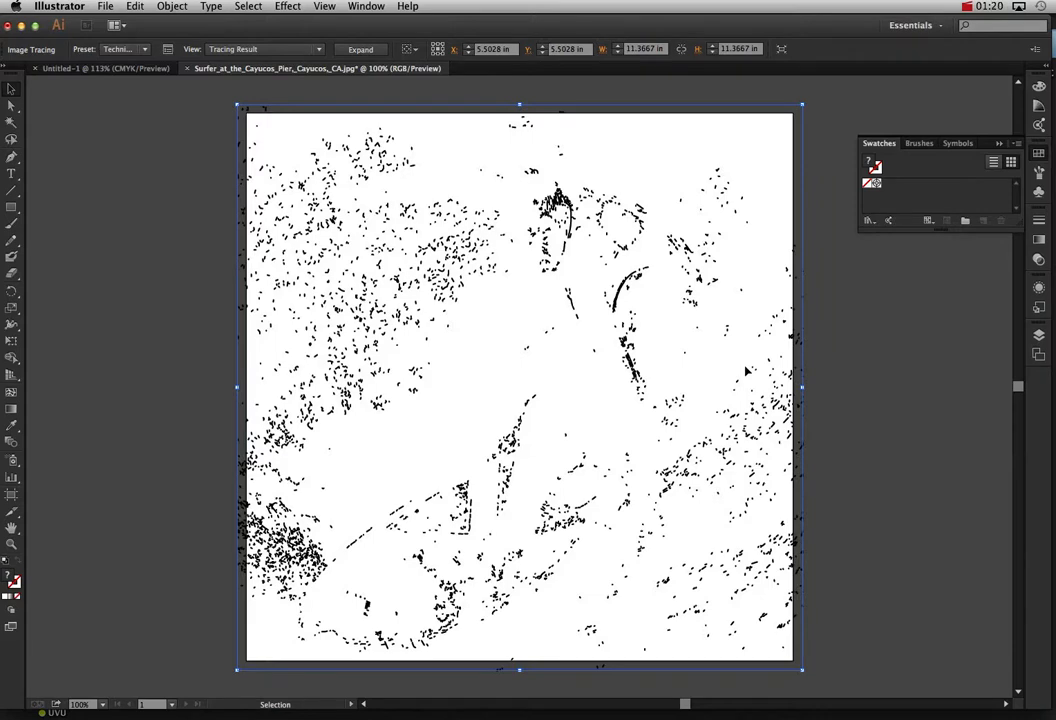
key("super+z")
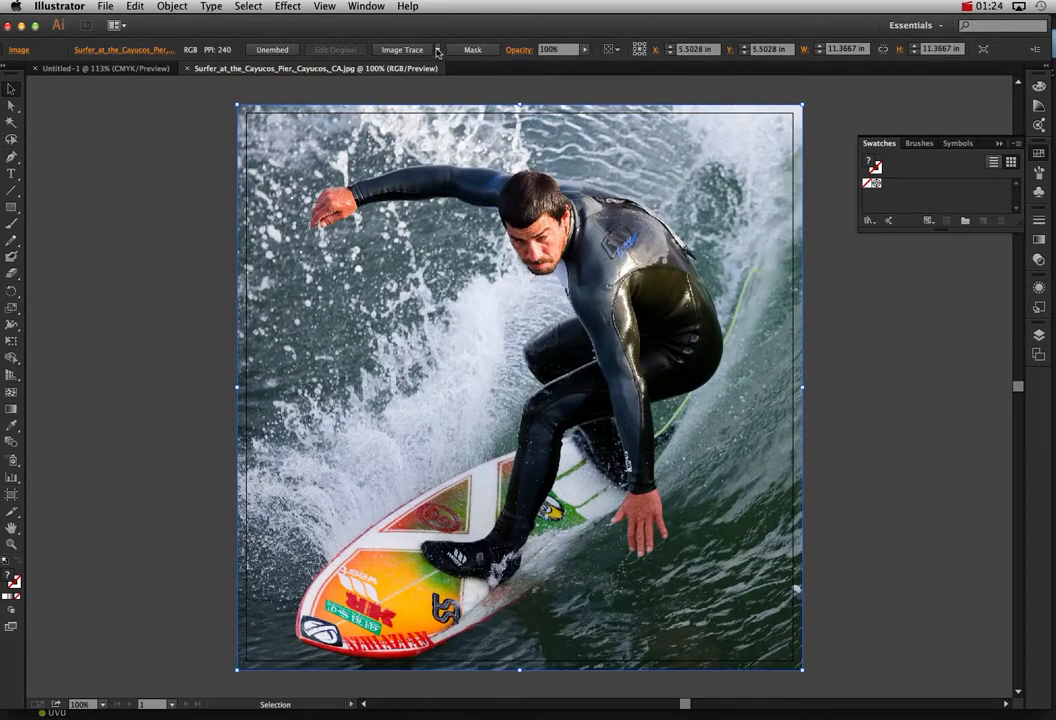
Step: Try tracing the surfer photo with the Silhouettes preset, and undo the trace
left_click(437, 52)
left_click(479, 232)
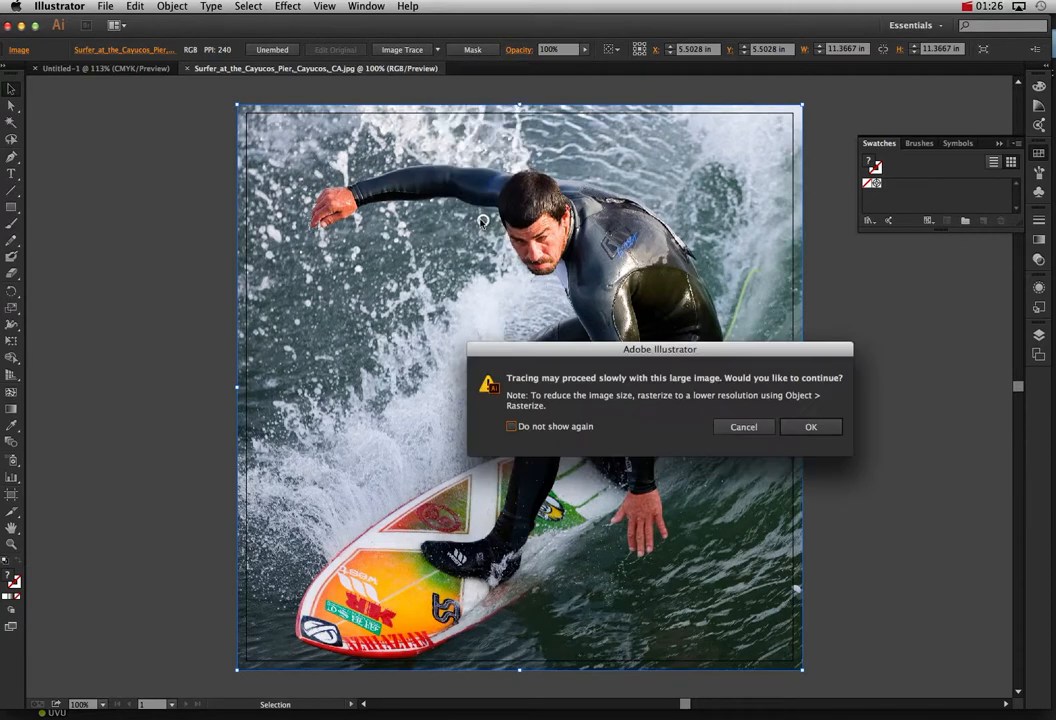
left_click(812, 427)
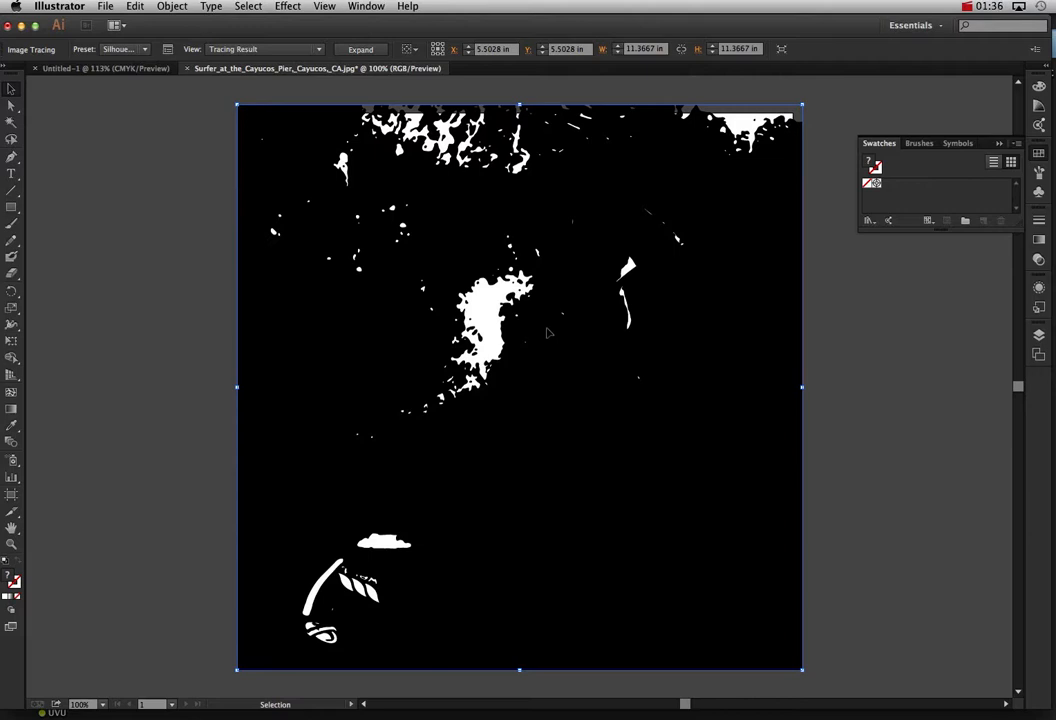
key("super+z")
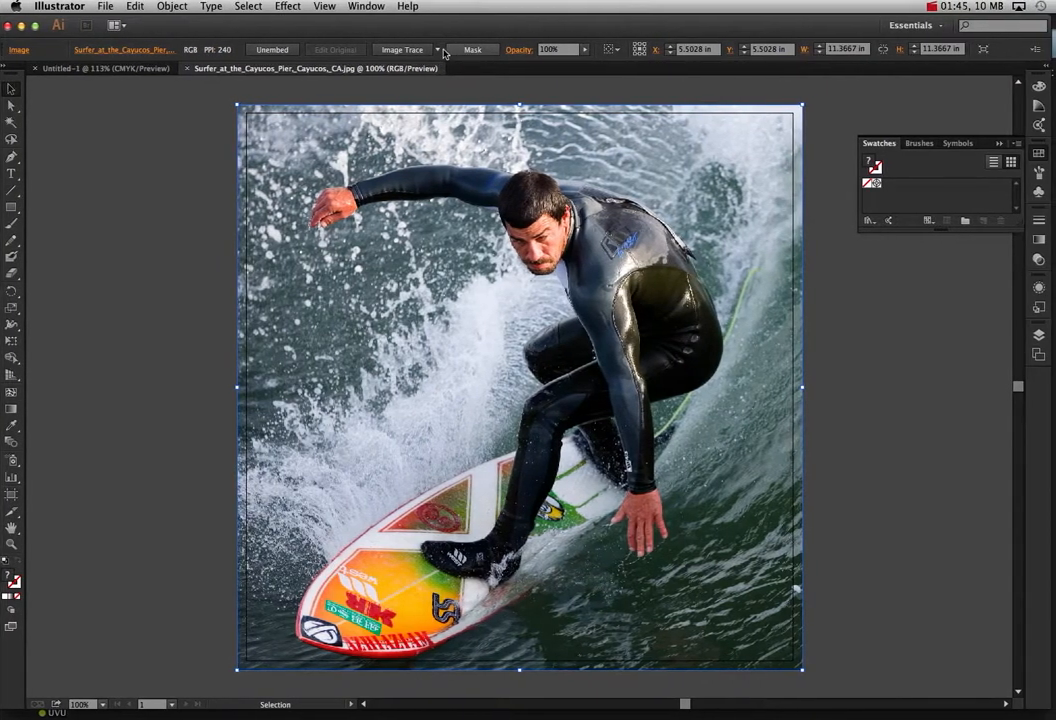
Step: Trace the surfer photo with the 3 Colors preset, continuing despite the large image size
left_click(436, 49)
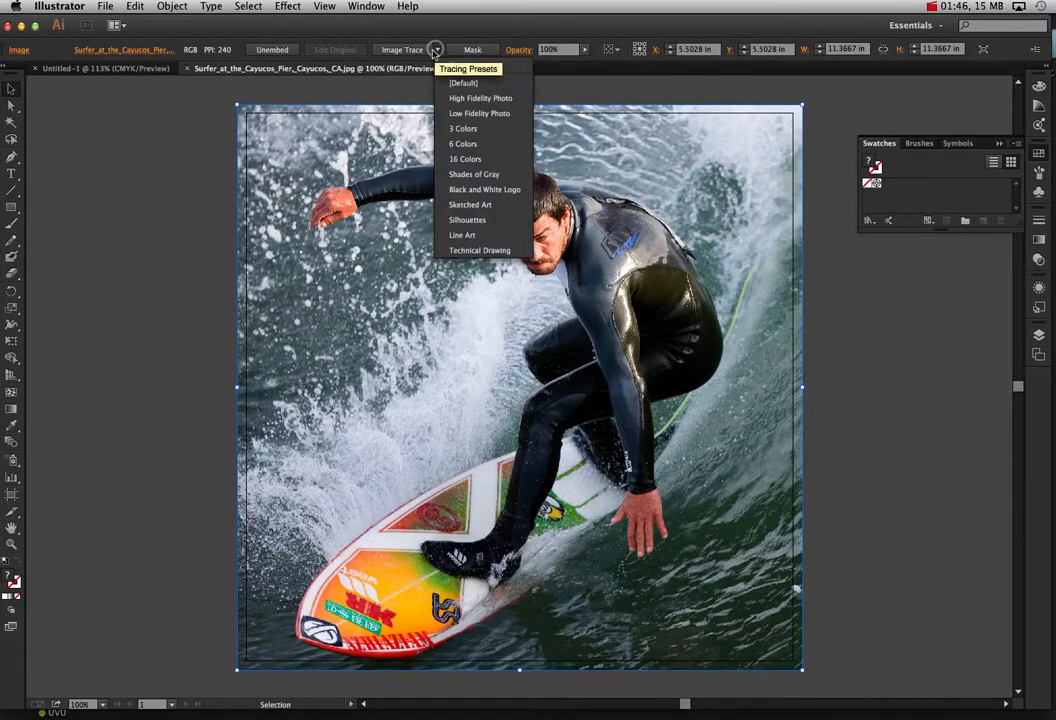
left_click(457, 129)
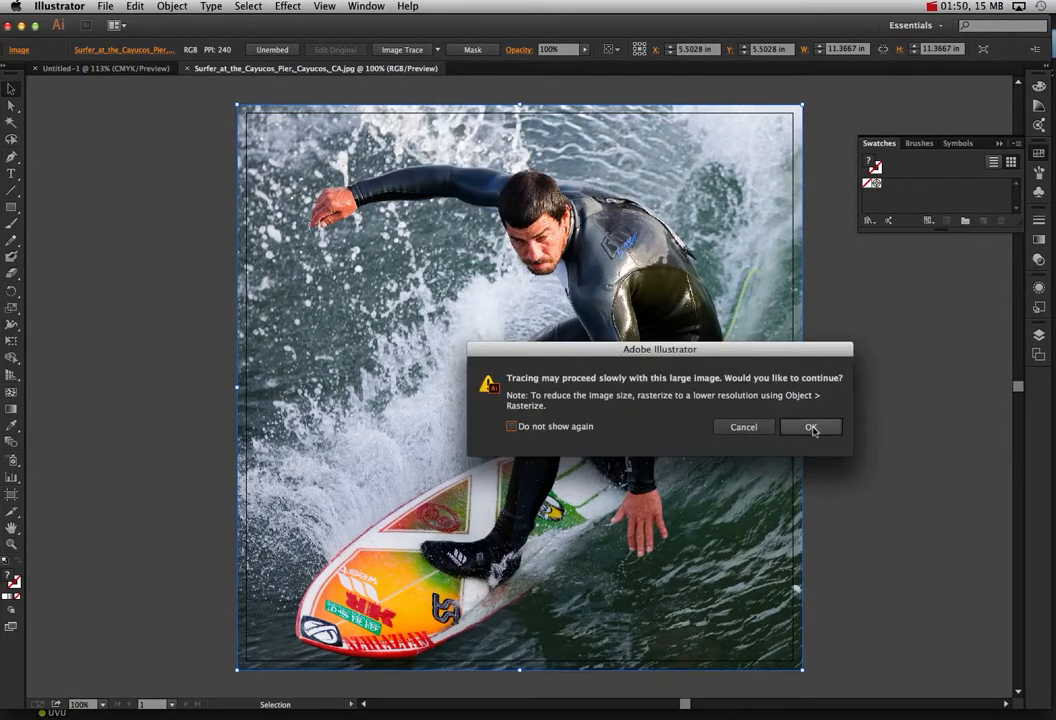
left_click(810, 427)
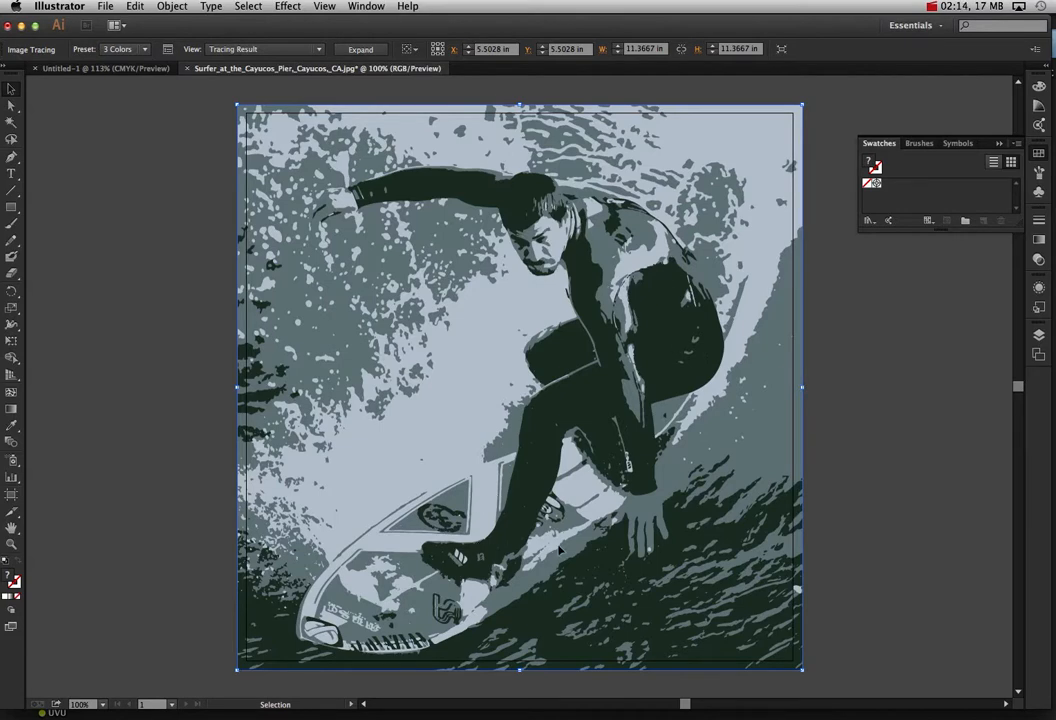
Step: Save the traced document to the Desktop as Surfer.ai in Adobe Illustrator format with the default Illustrator CC options
left_click(104, 6)
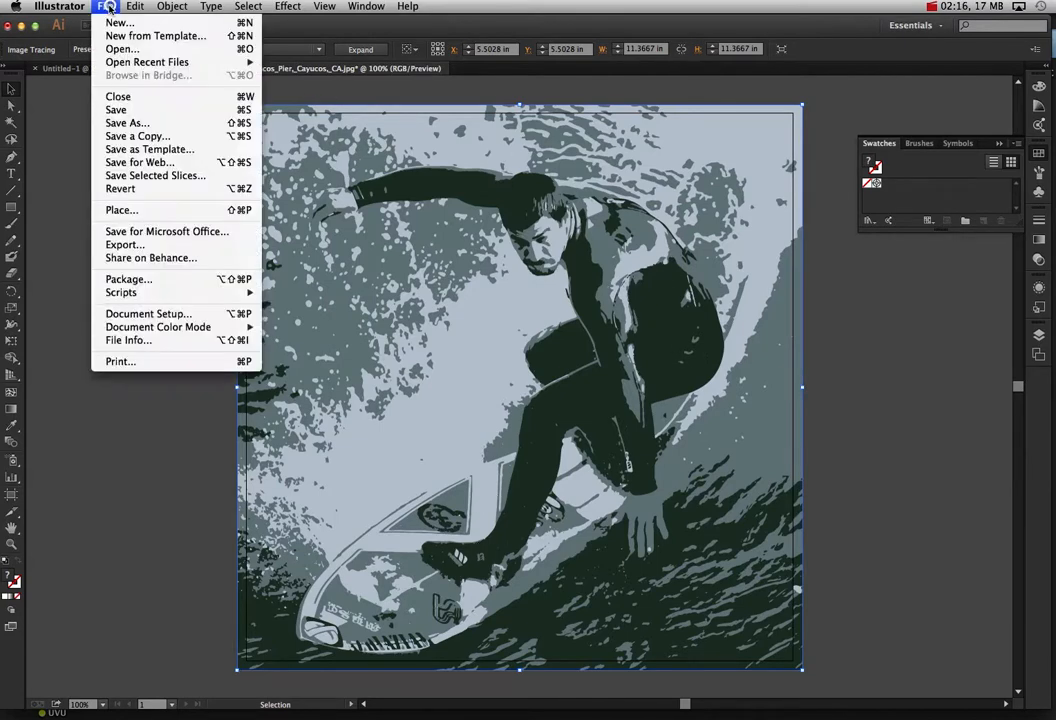
left_click(127, 120)
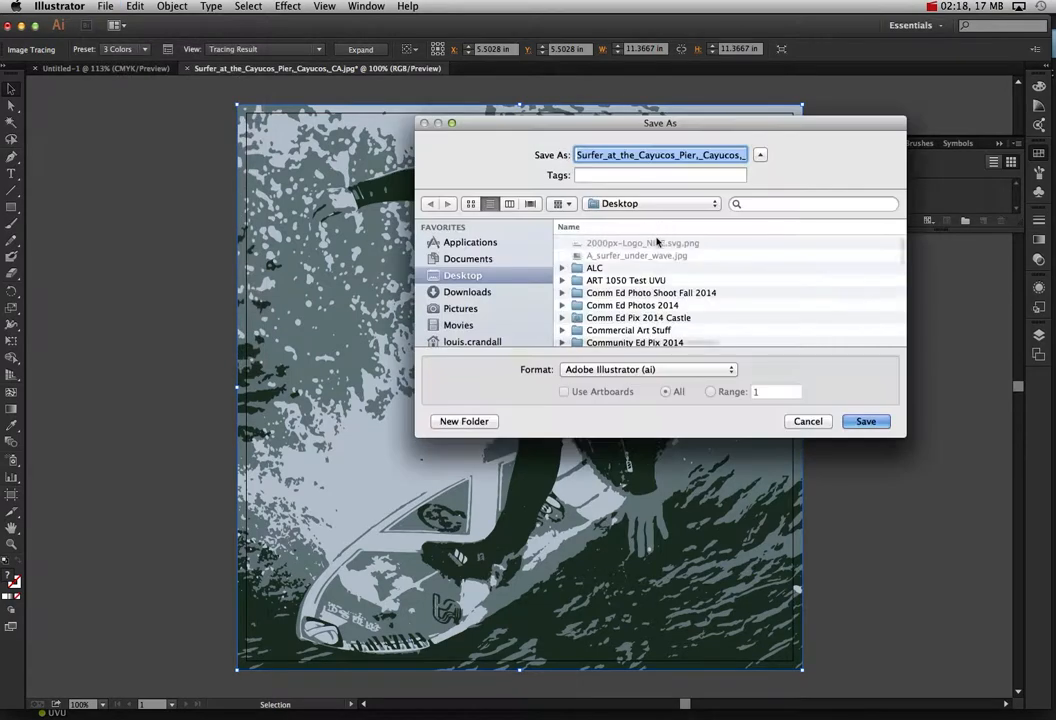
left_click(604, 155)
left_click_drag(604, 155, 741, 155)
key("BackSpace")
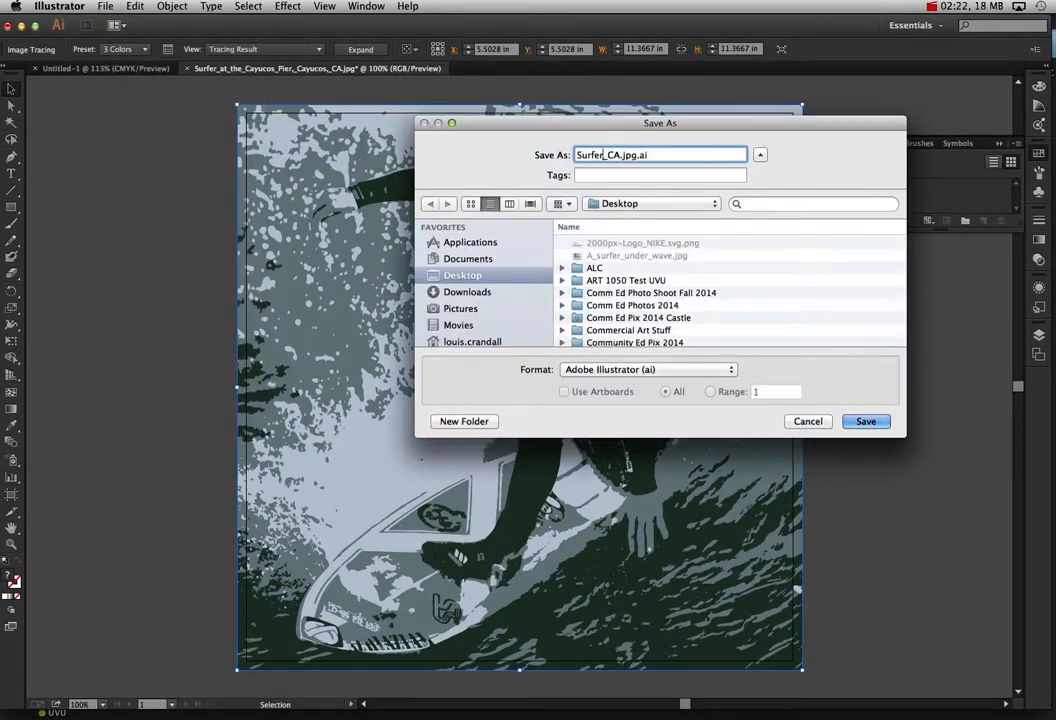
left_click_drag(638, 155, 604, 155)
key("BackSpace")
left_click(858, 421)
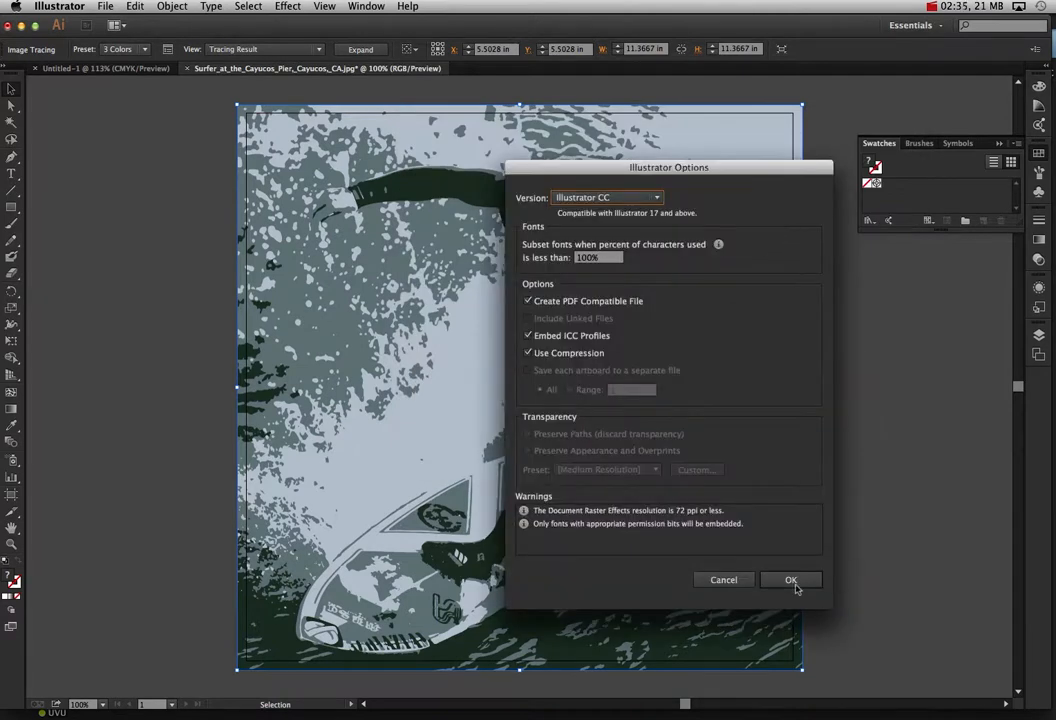
left_click(796, 582)
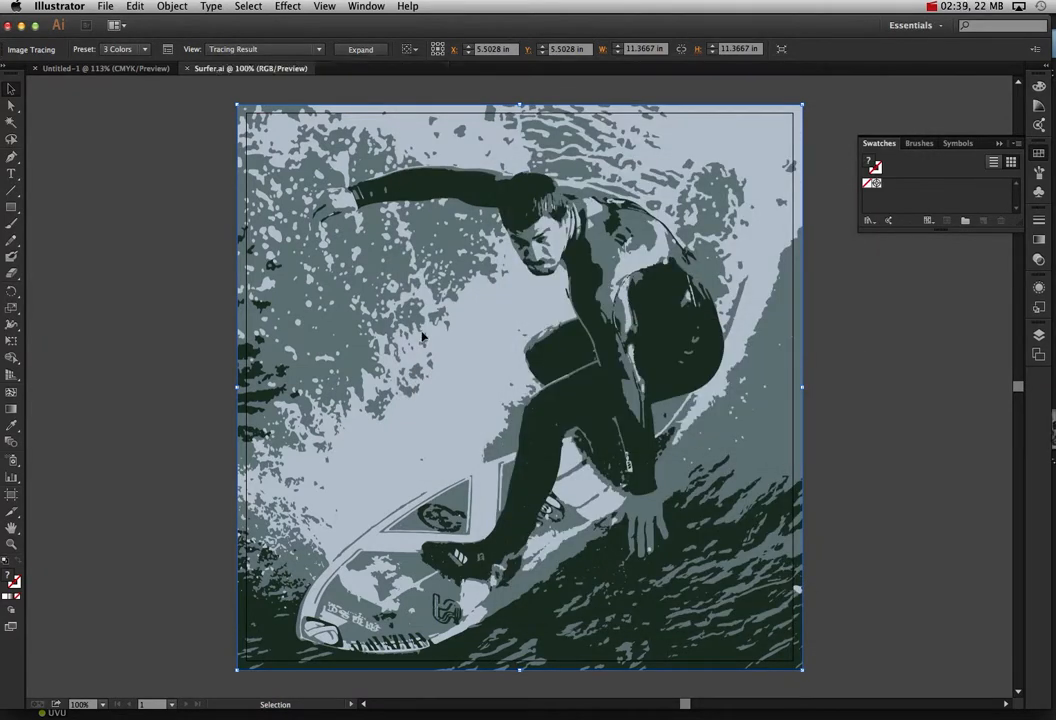
Step: Delete the traced artwork from Surfer.ai and open hero_EB20110406REVIEWS110409991AR.jpg in Illustrator
key("Delete")
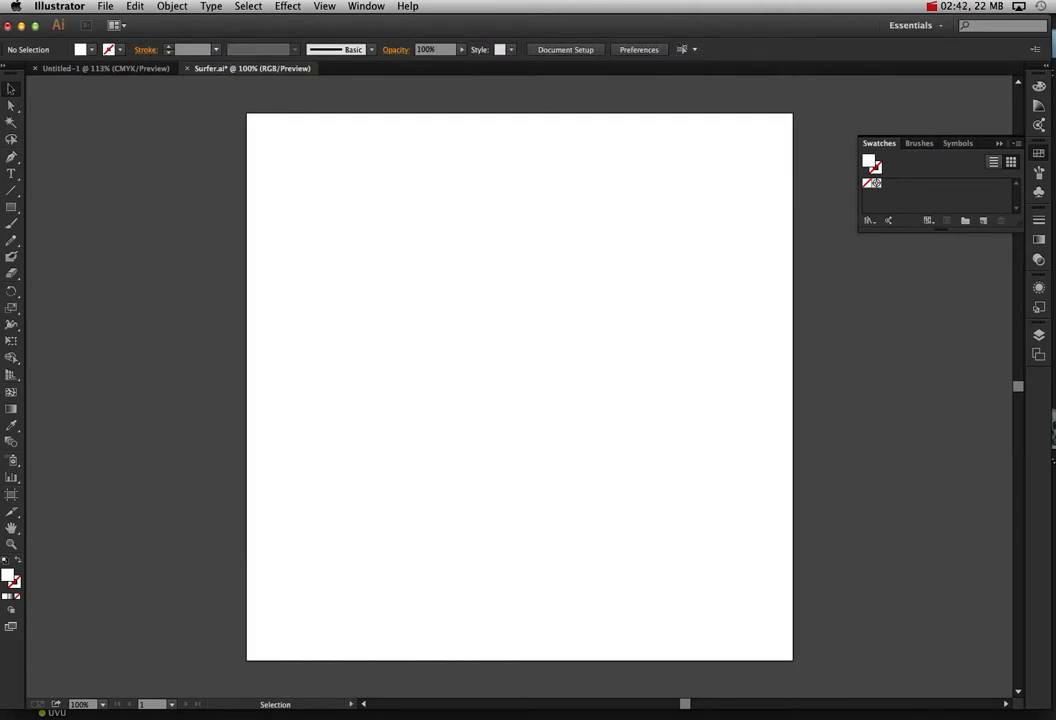
key("super+Tab")
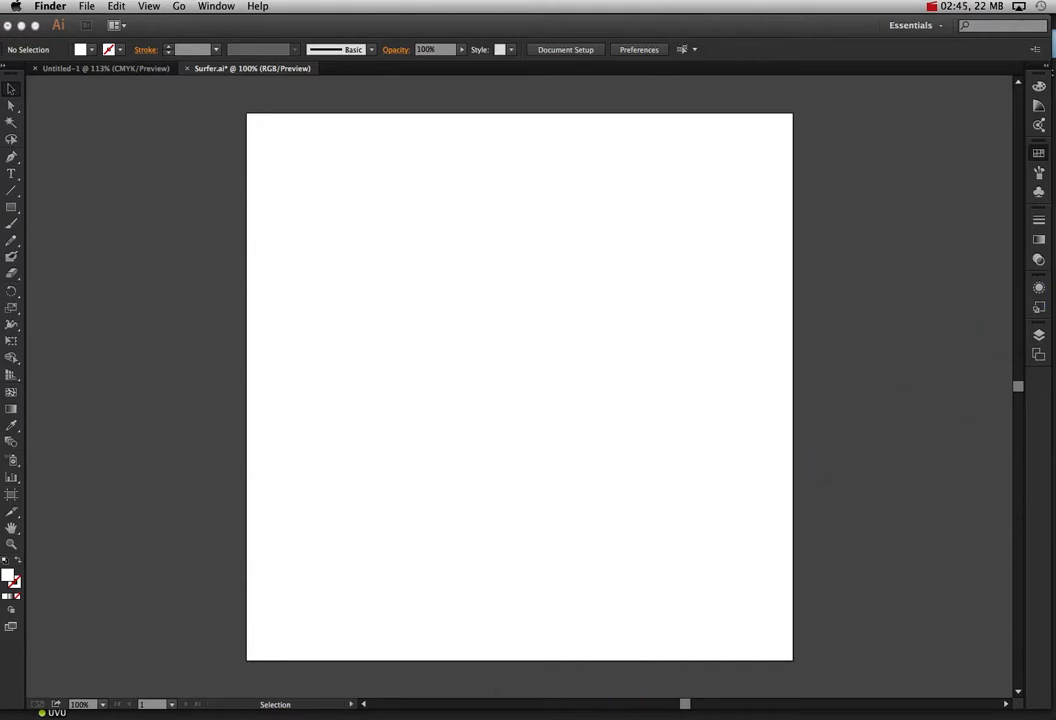
mouse_move(420, 712)
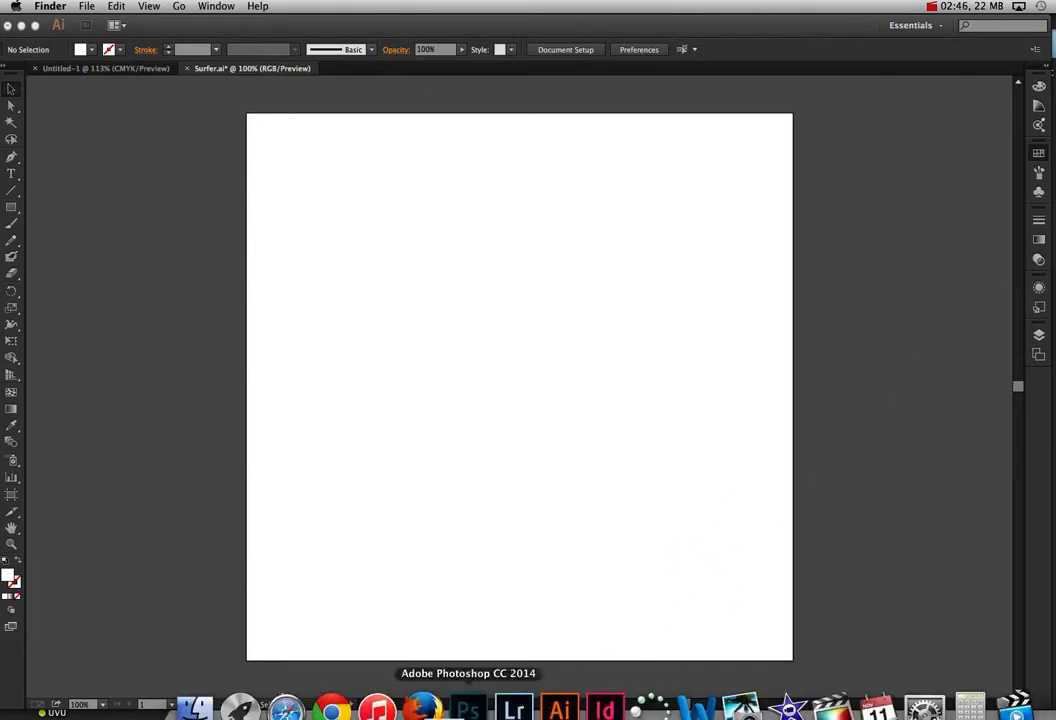
left_click(556, 710)
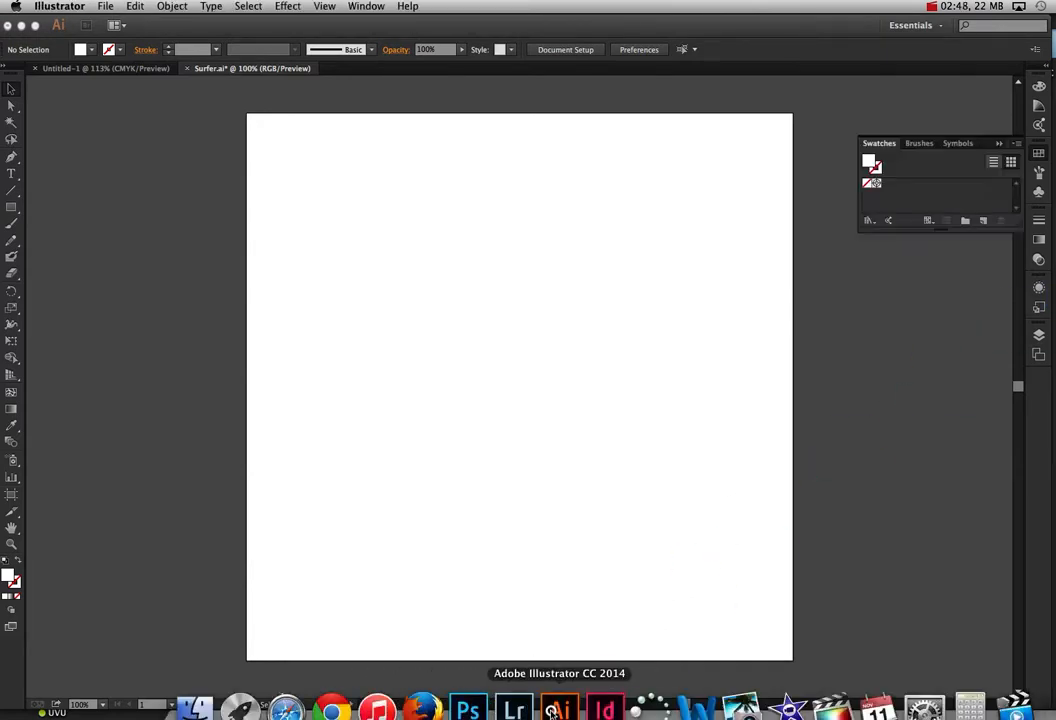
left_click(521, 389)
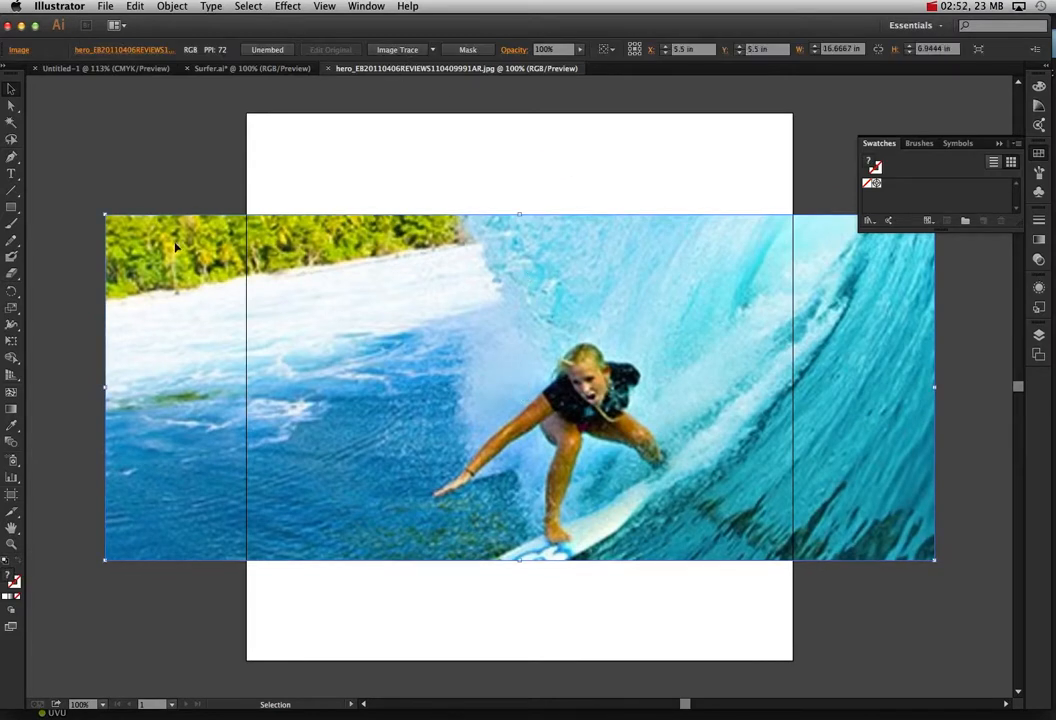
Step: Scale the wide surfer photo down proportionally to 11 in wide so it spans the artboard's width
left_click_drag(114, 218, 240, 270)
left_click_drag(934, 270, 793, 328)
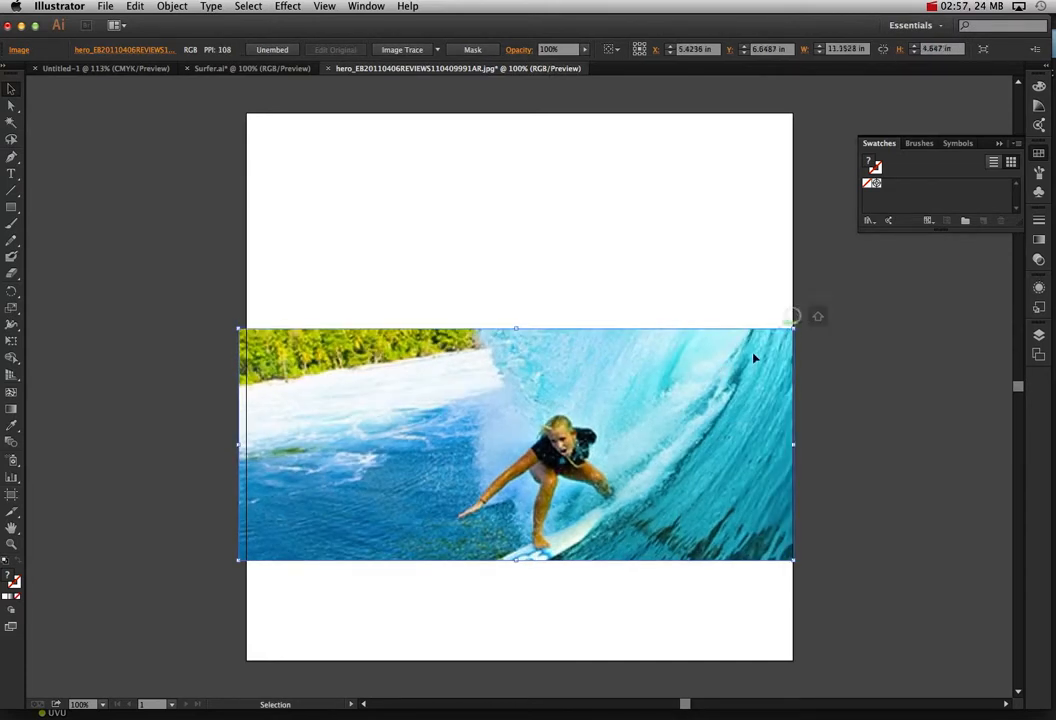
left_click(238, 333, "shift")
left_click(239, 335)
left_click_drag(239, 333, 247, 332)
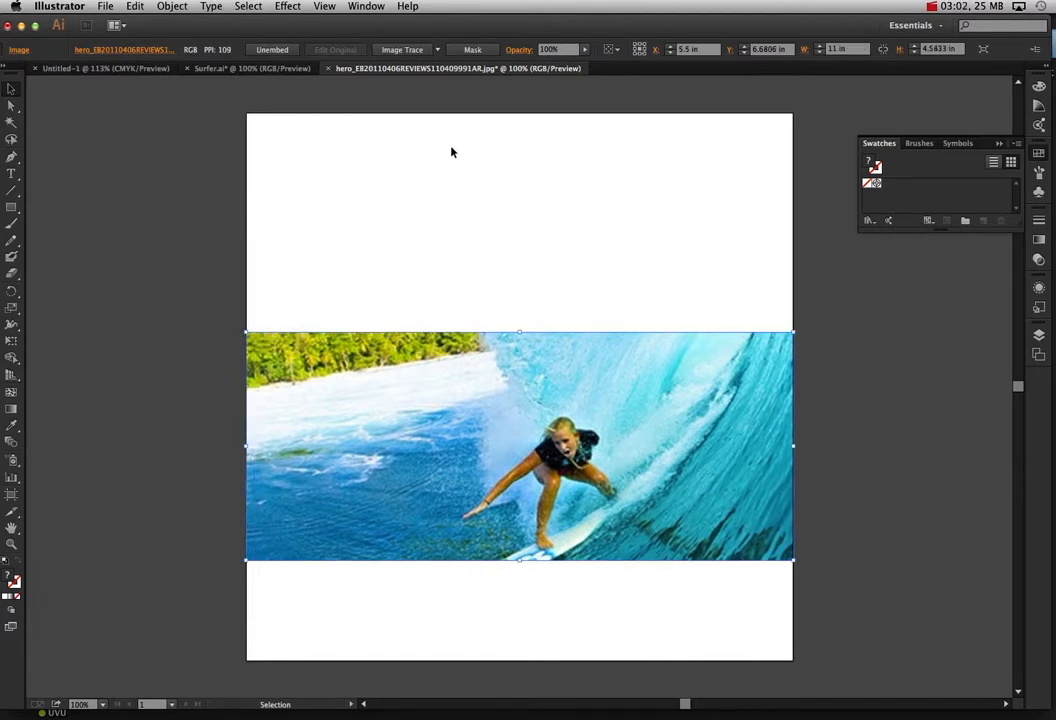
Step: Trace the wide surfer photo with the 3 Colors preset, and delete the traced artwork
left_click(437, 49)
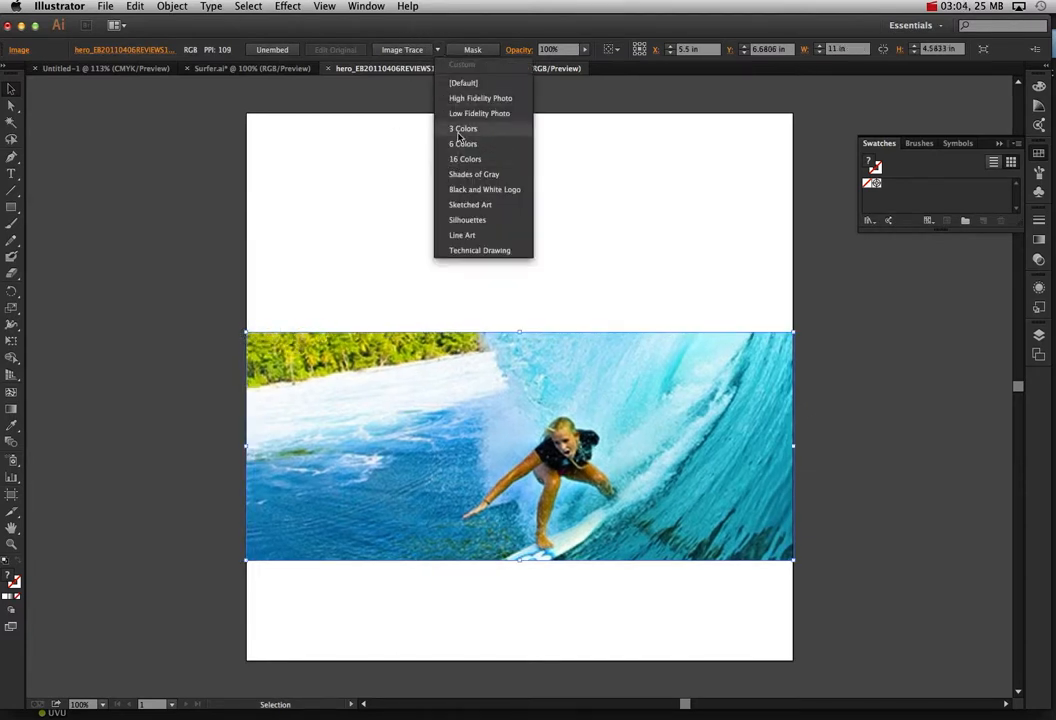
left_click(470, 132)
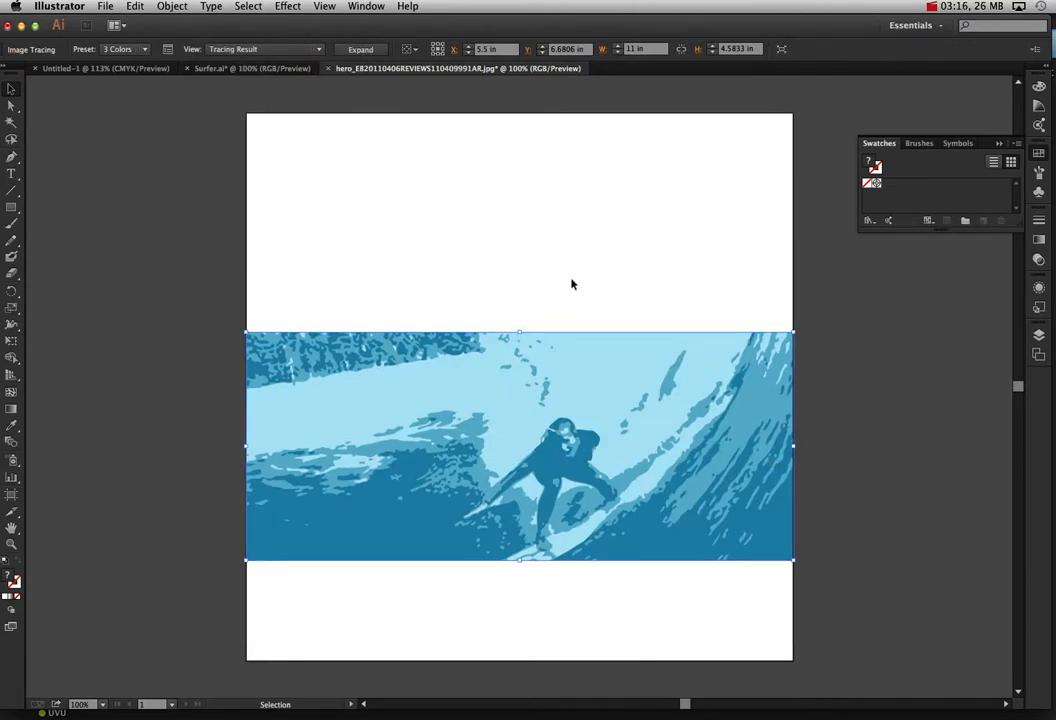
key("Delete")
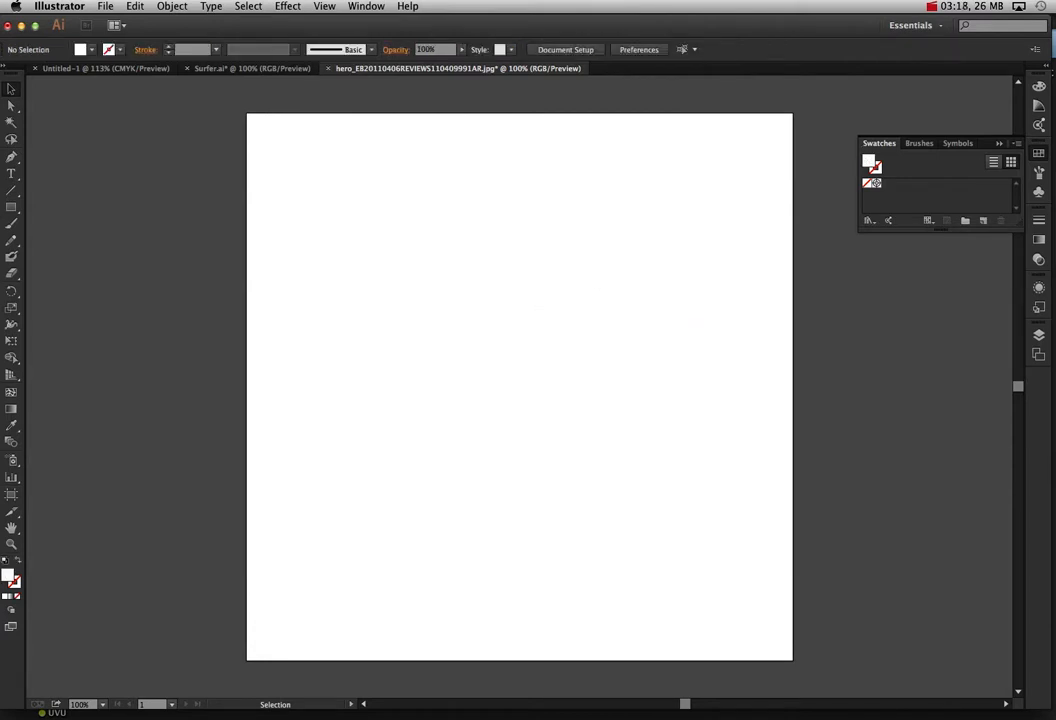
Step: Open A_surfer_under_wave.jpg in Illustrator and move the photo so the surfer lies within the artboard
left_click_drag(1052, 185, 560, 709)
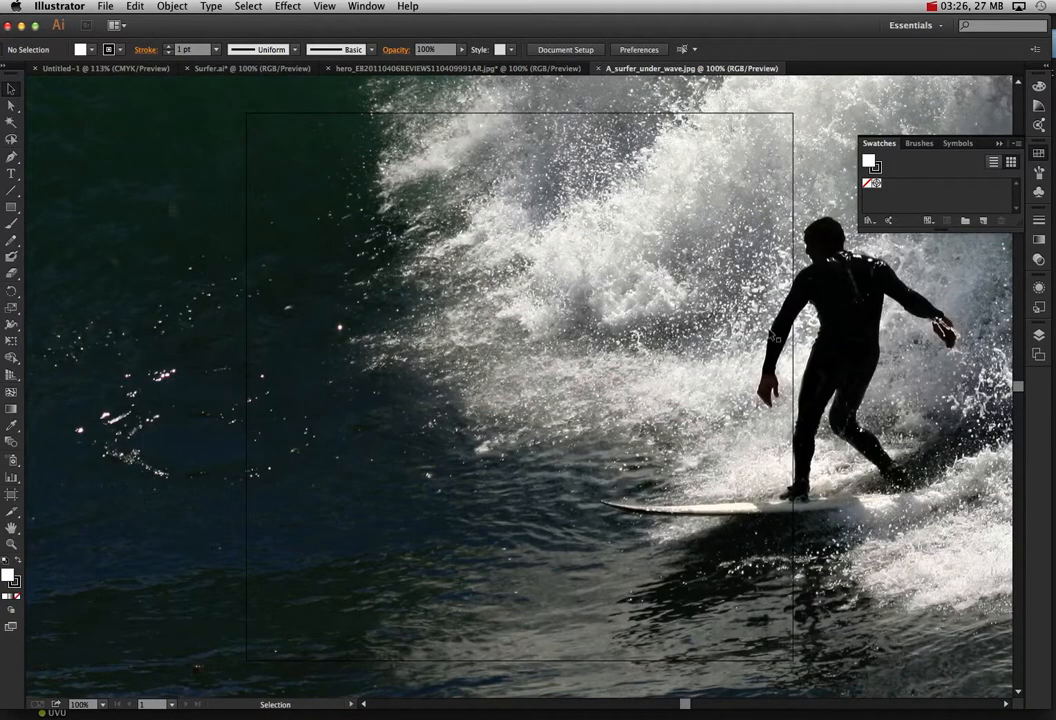
left_click_drag(773, 336, 598, 340)
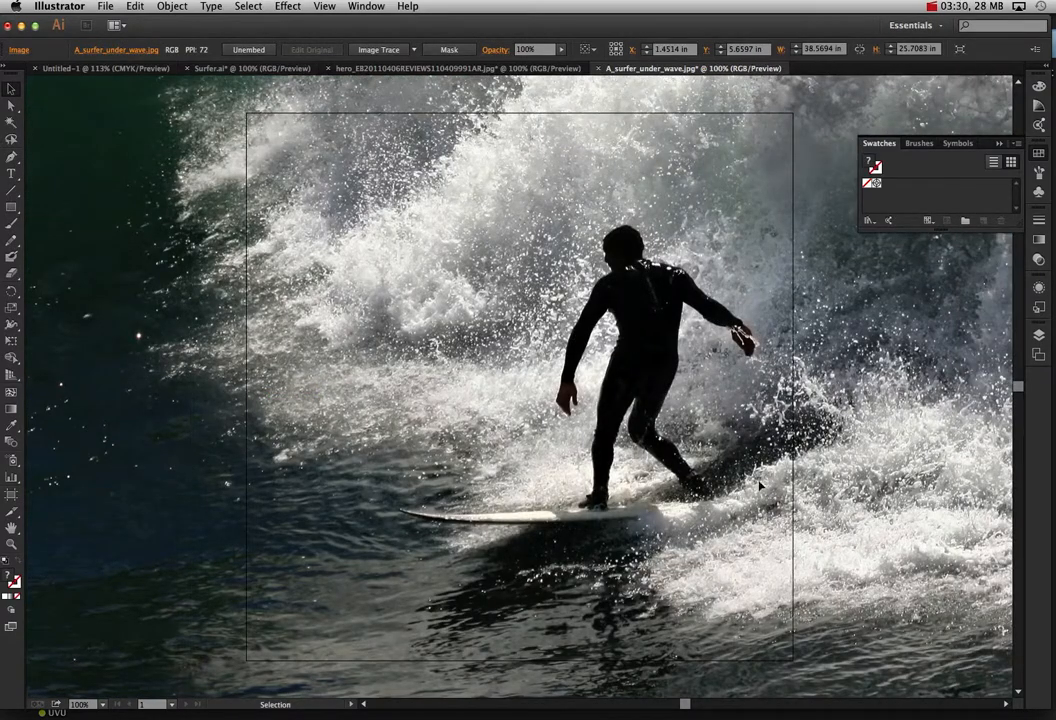
Step: Trace the surfer-under-wave photo with the 3 Colors preset, continuing despite the large image size
left_click(415, 50)
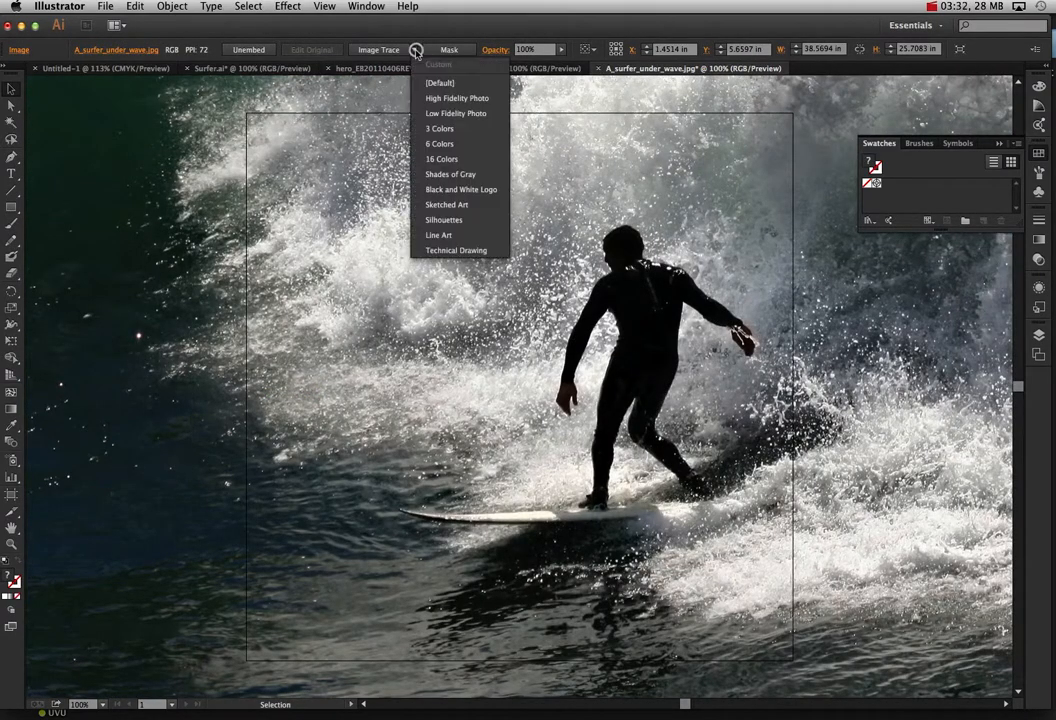
left_click(469, 130)
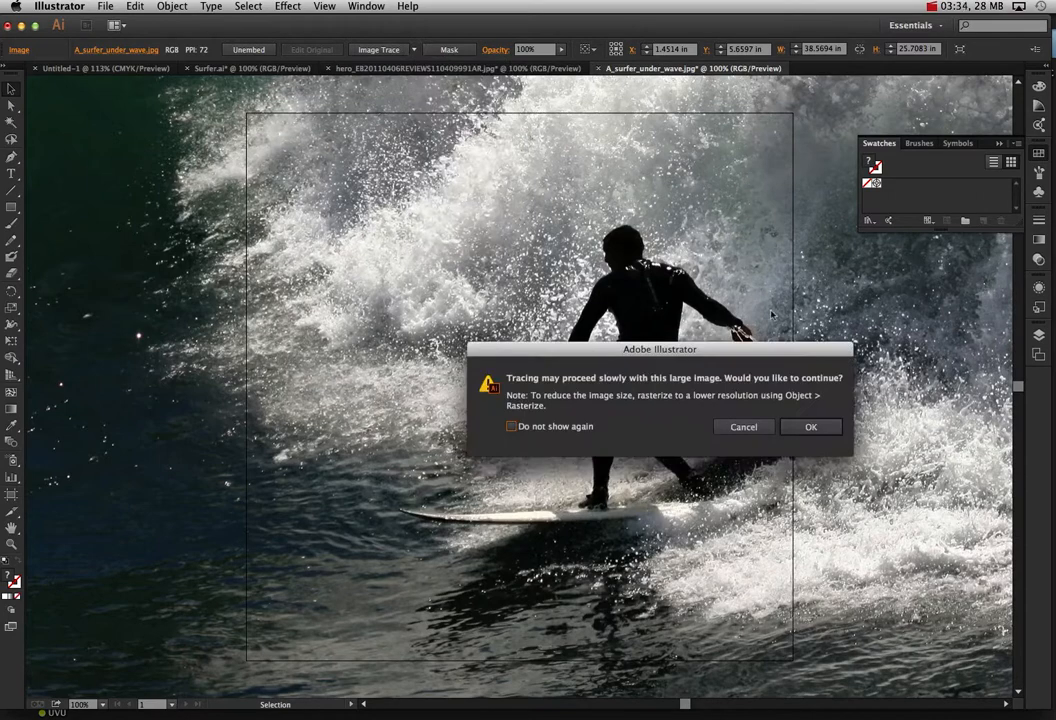
left_click(811, 427)
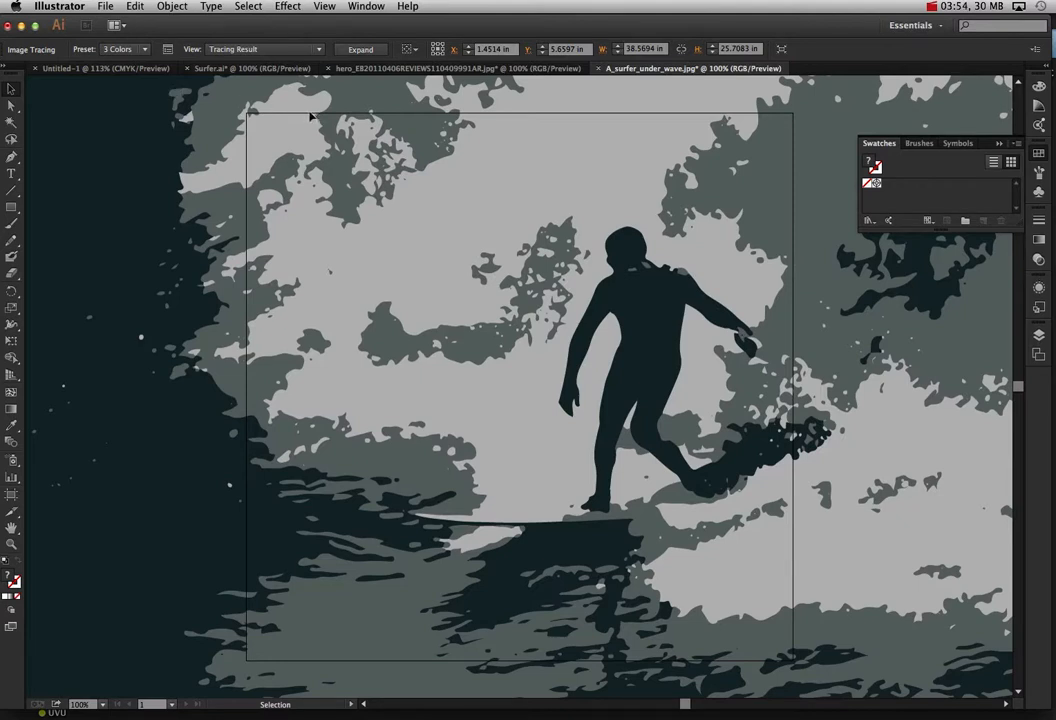
Step: Look through the other open documents and return to A_surfer_under_wave.jpg
left_click(227, 70)
left_click(141, 70)
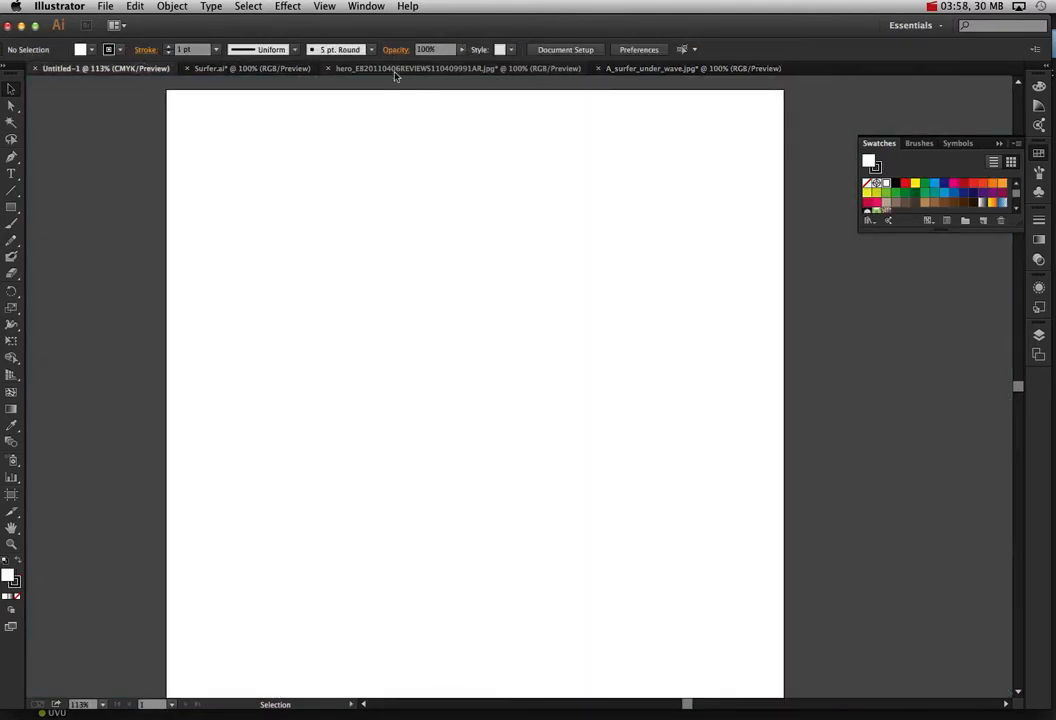
left_click(395, 70)
left_click(632, 68)
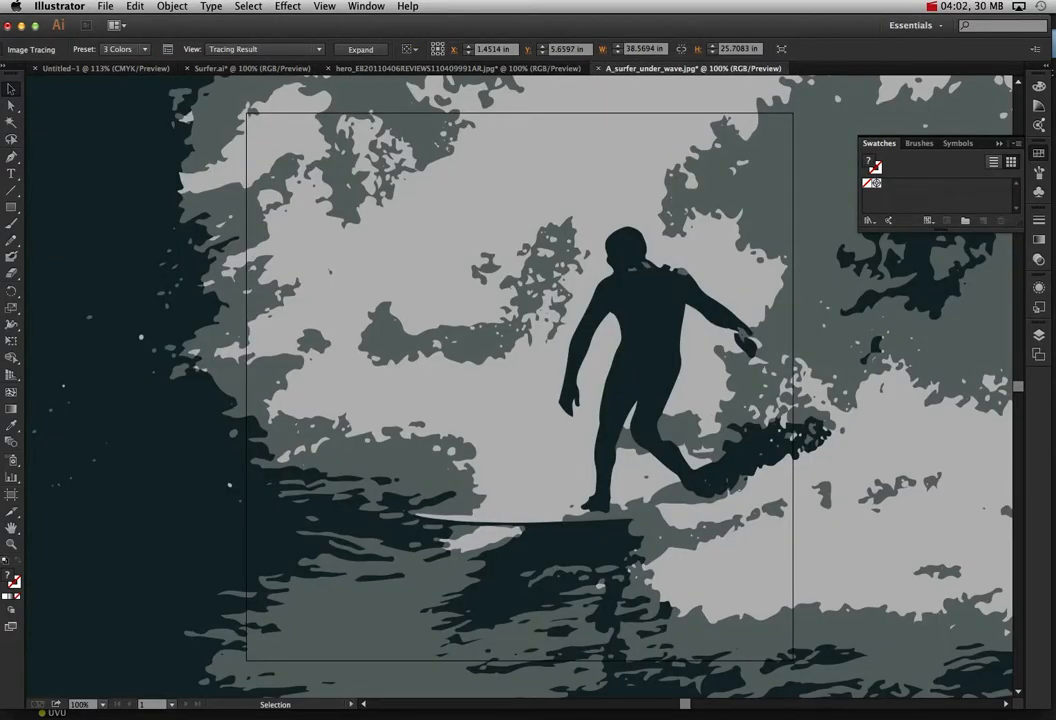
Step: Hide the Illustrator workspace and switch to Photoshop
left_click(106, 6)
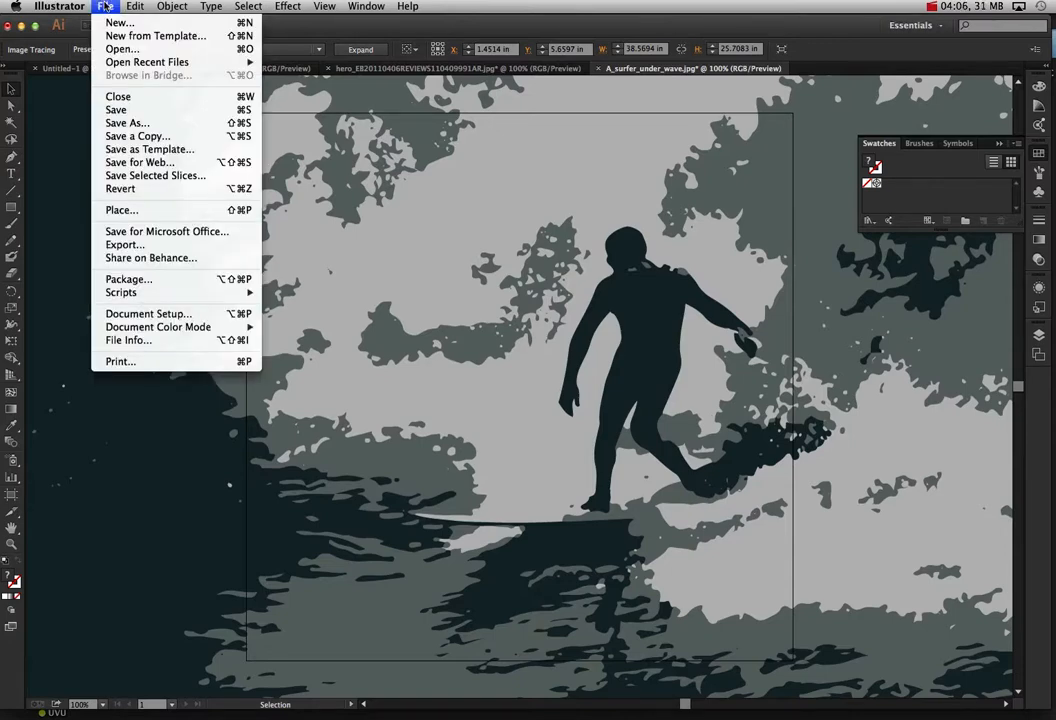
mouse_move(65, 6)
left_click(82, 110)
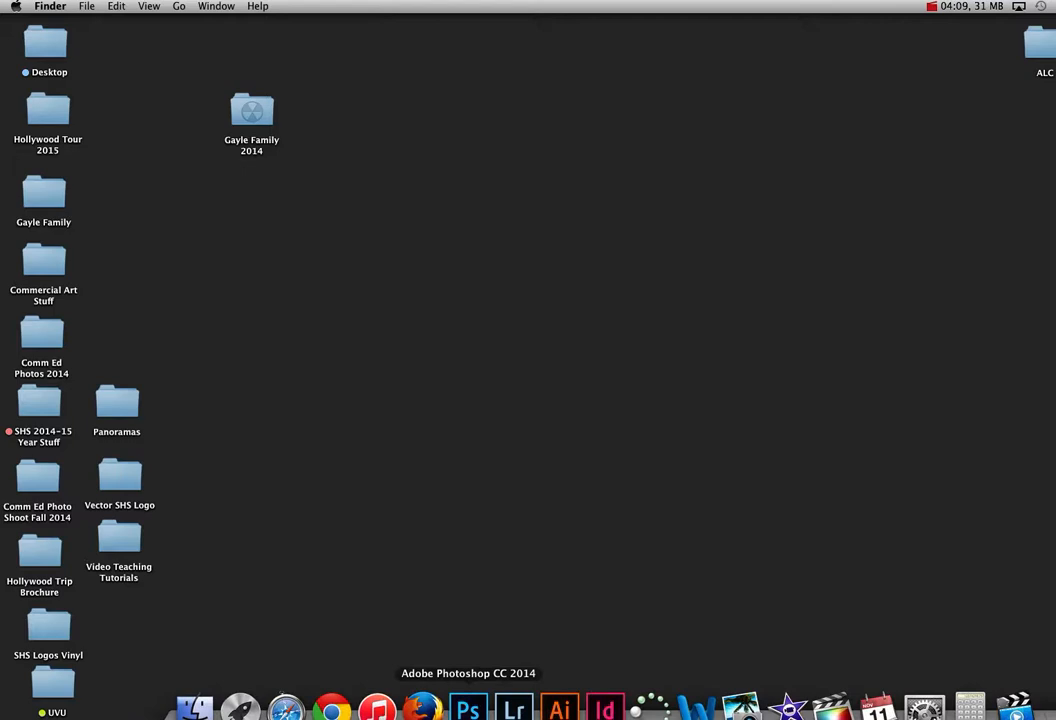
left_click(467, 708)
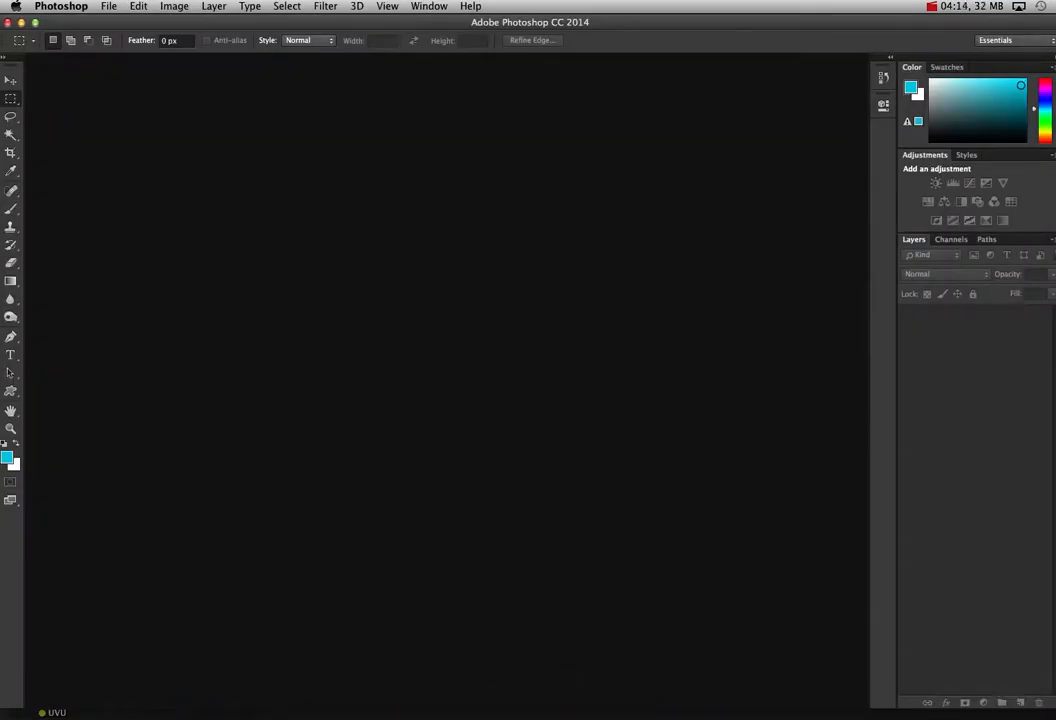
Step: Open 2000px-Logo_NIKE.svg.png in Illustrator, scale the swoosh down and move it over the upper part of the artboard
mouse_move(1055, 225)
left_mouse_down()
mouse_move(830, 283)
mouse_move(445, 622)
mouse_move(392, 718)
mouse_move(559, 712)
left_mouse_up()
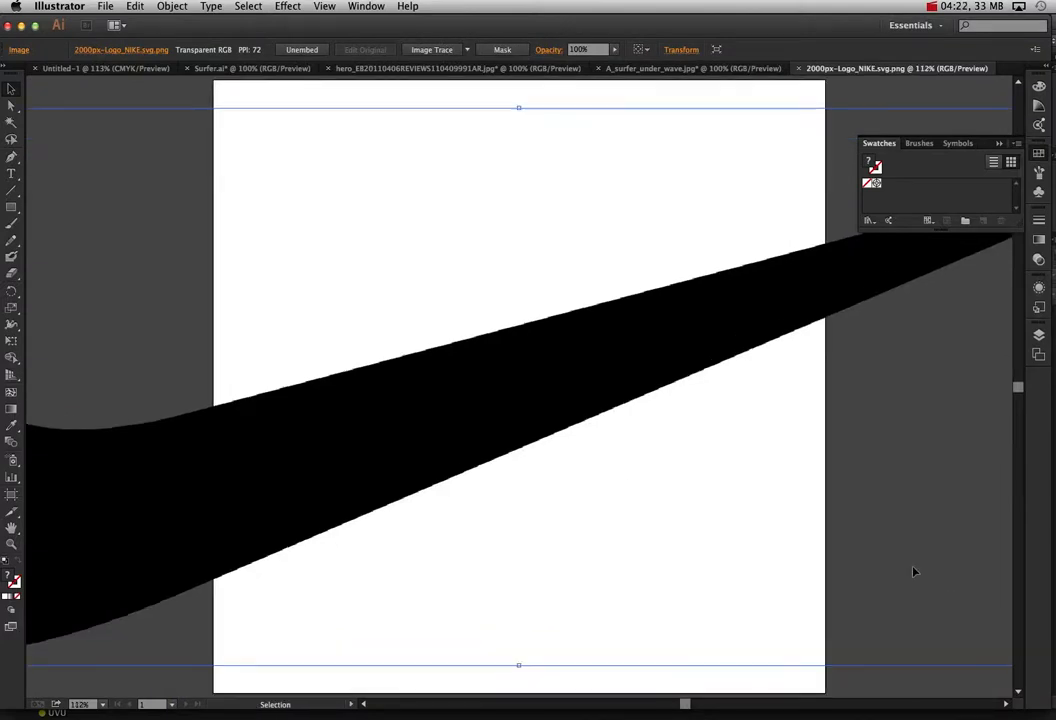
left_click_drag(586, 539, 636, 453)
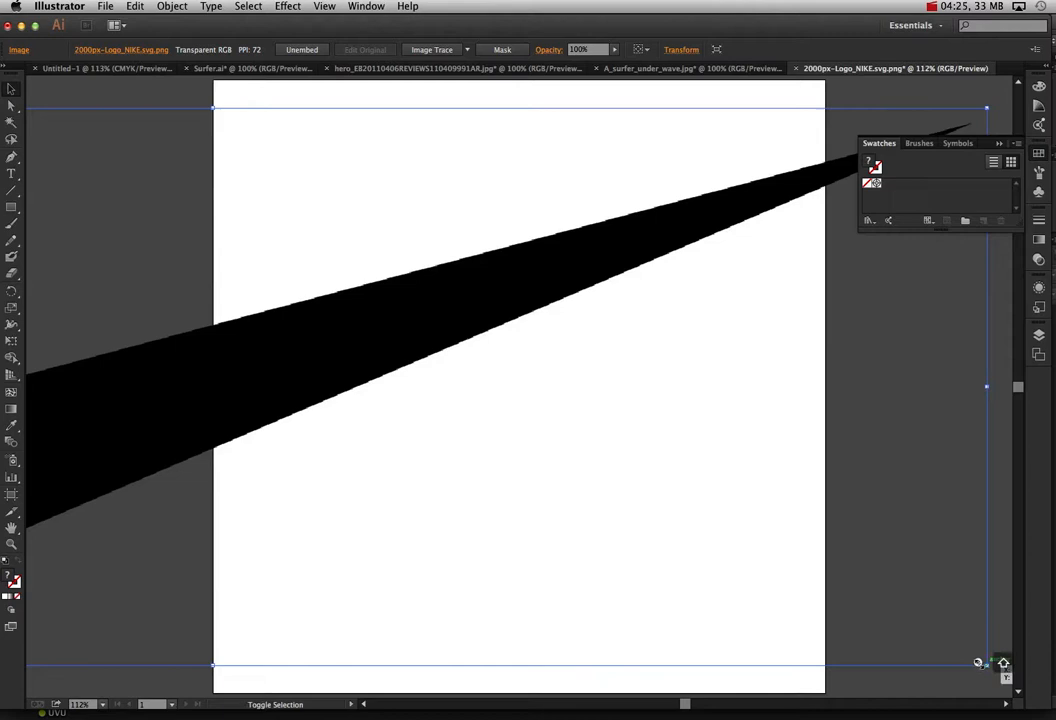
left_click_drag(978, 662, 200, 382)
left_click_drag(190, 262, 790, 295)
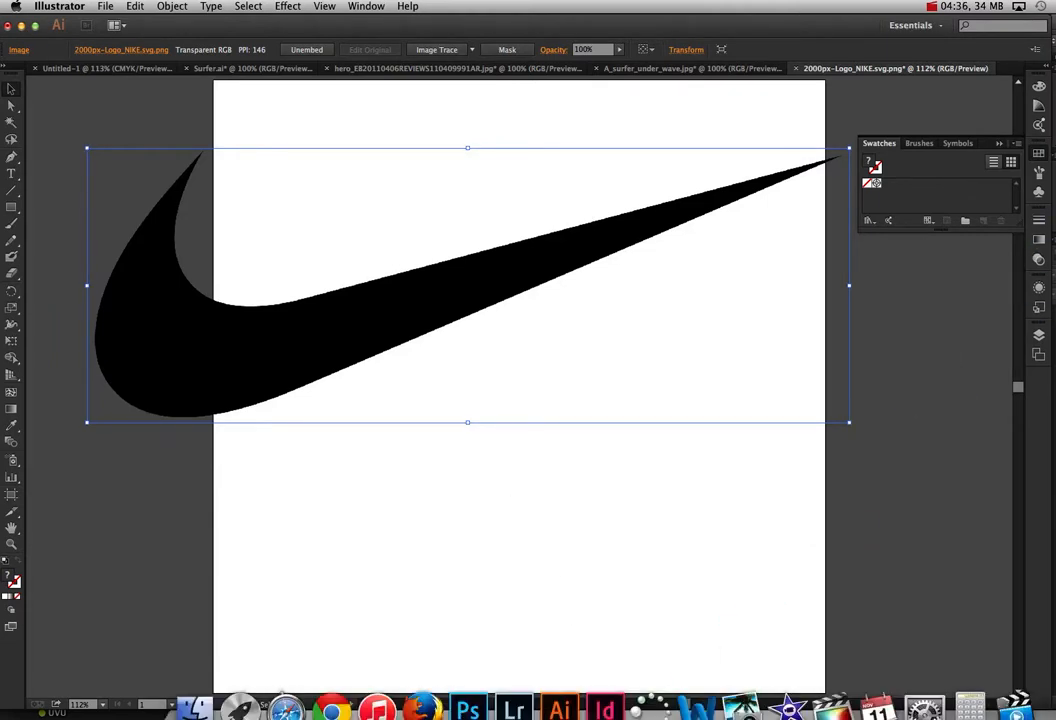
Step: Open 2000px-Logo_NIKE.svg.png and Surfer.ai in Photoshop, importing the surfer page at 11 x 11 inches and 300 pixels/inch in RGB Color
left_click(468, 708)
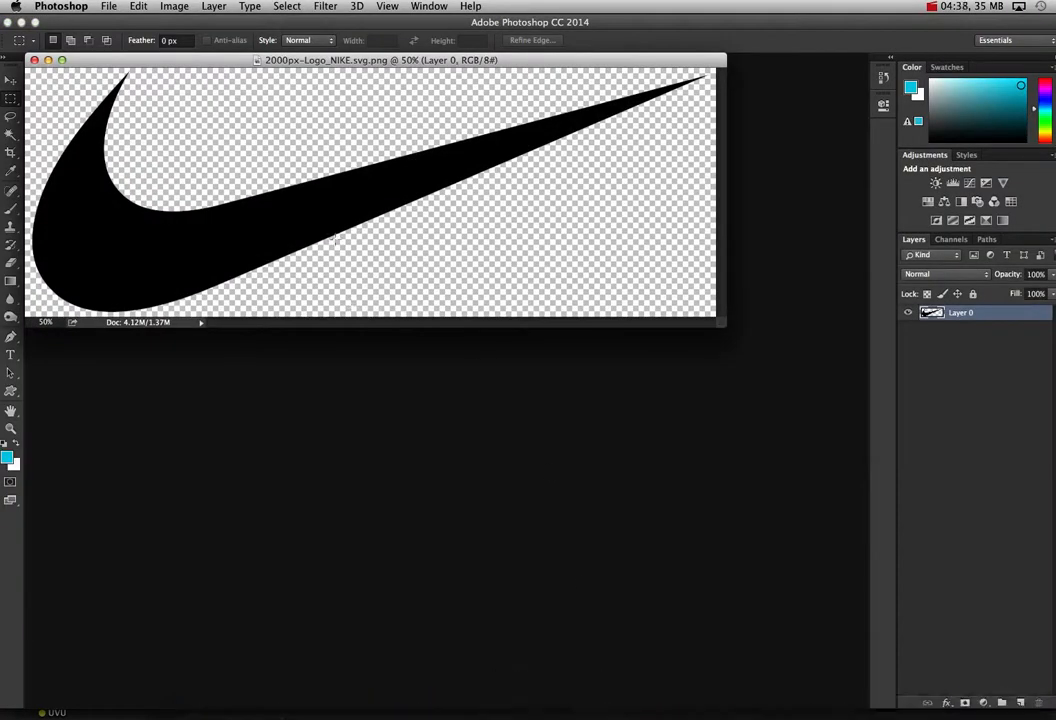
left_click_drag(254, 63, 337, 189)
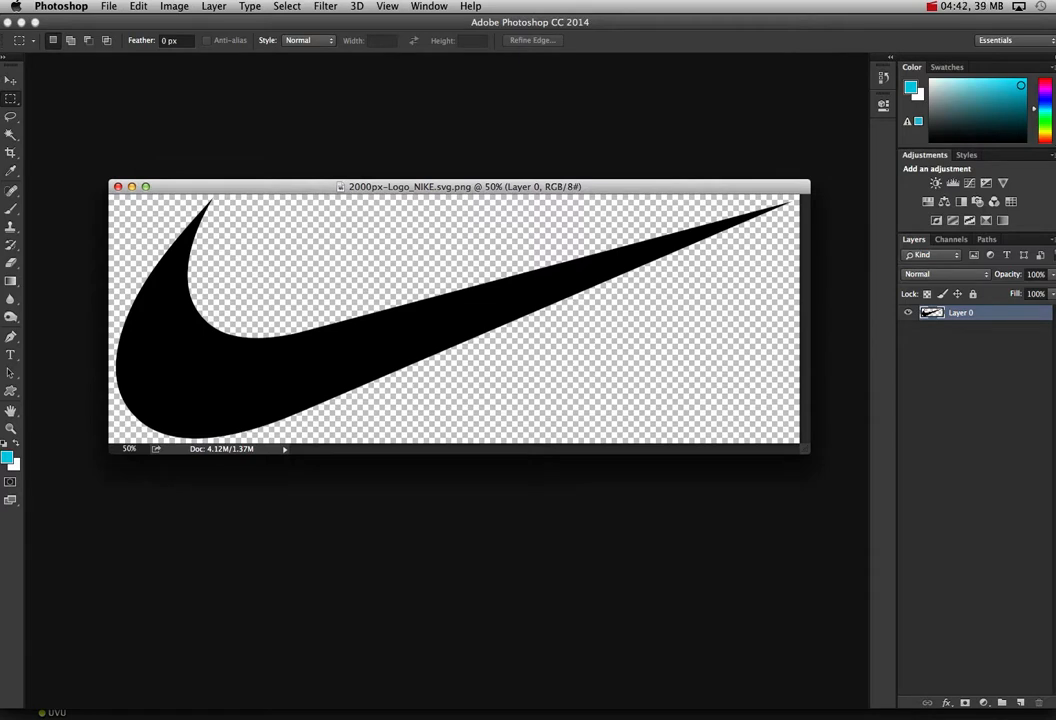
left_click_drag(1050, 200, 467, 708)
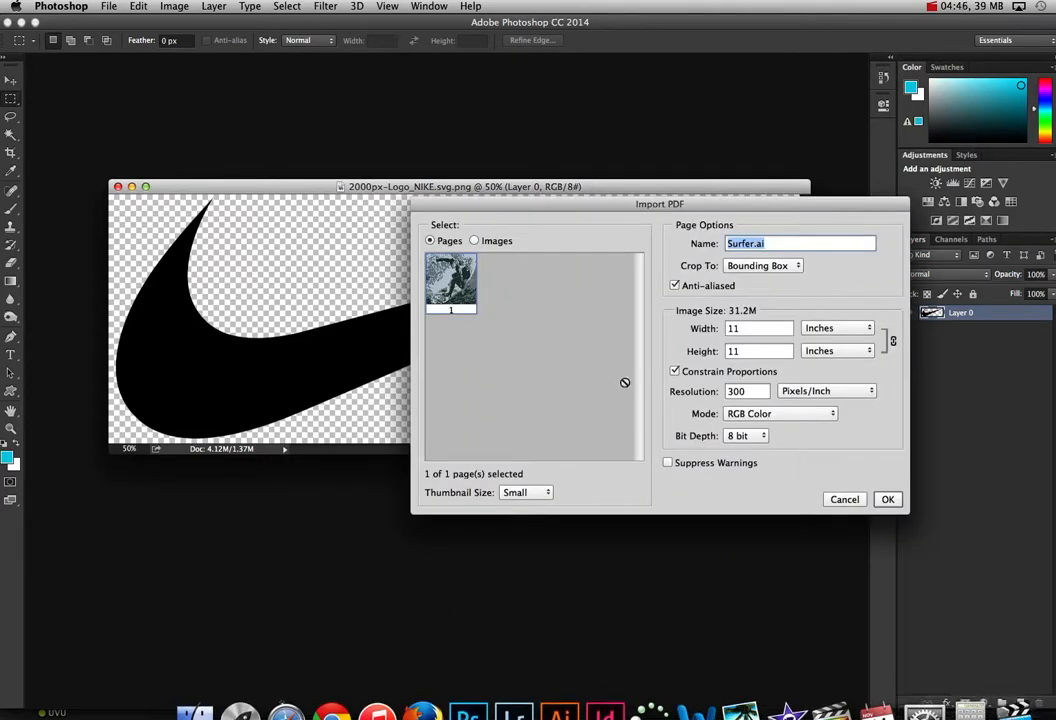
left_click(885, 499)
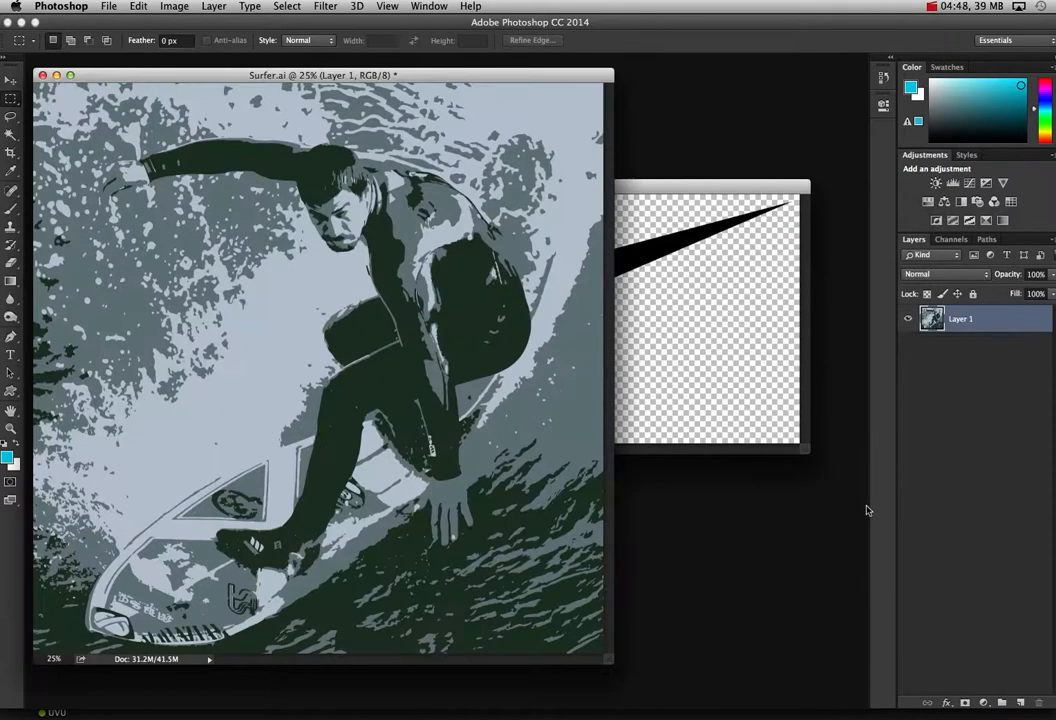
left_click_drag(197, 79, 428, 171)
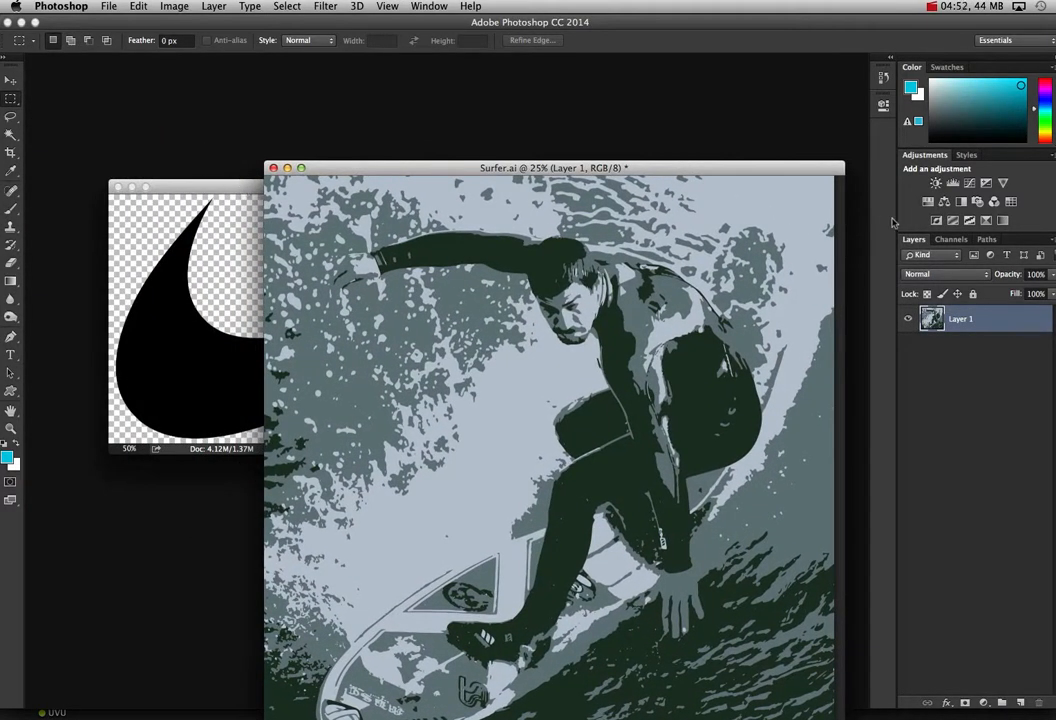
Step: Arrange the logo and surfer document windows so they overlap, with the full surfer artwork in front
left_click(226, 188)
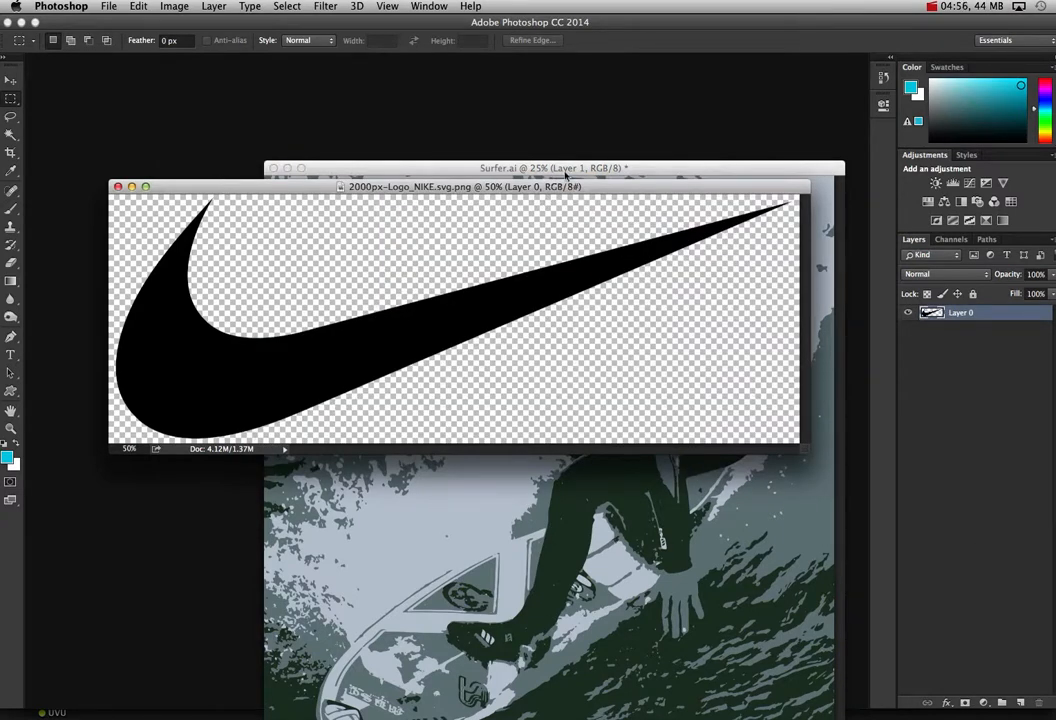
left_click_drag(566, 176, 569, 108)
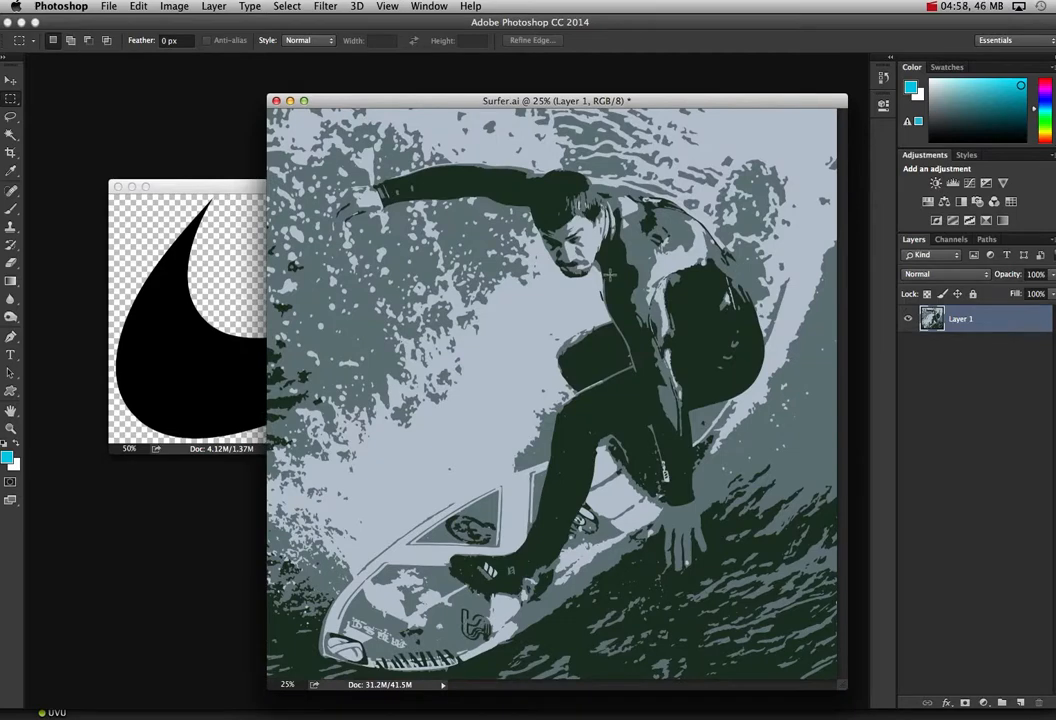
left_click_drag(363, 101, 364, 89)
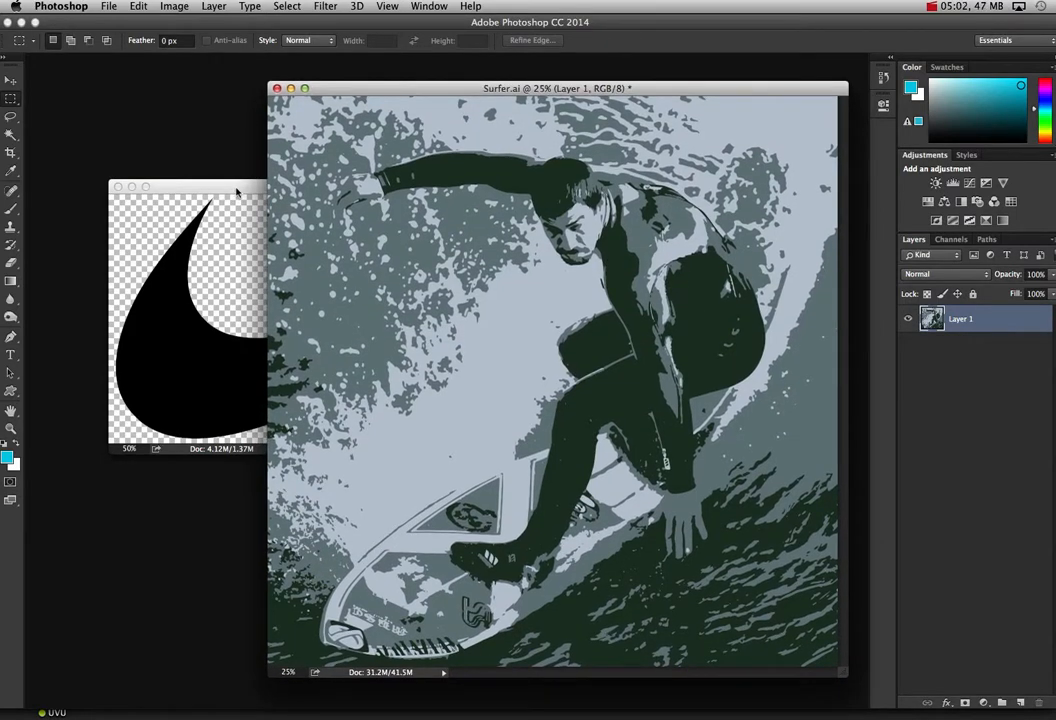
left_click(237, 188)
left_click_drag(264, 186, 274, 175)
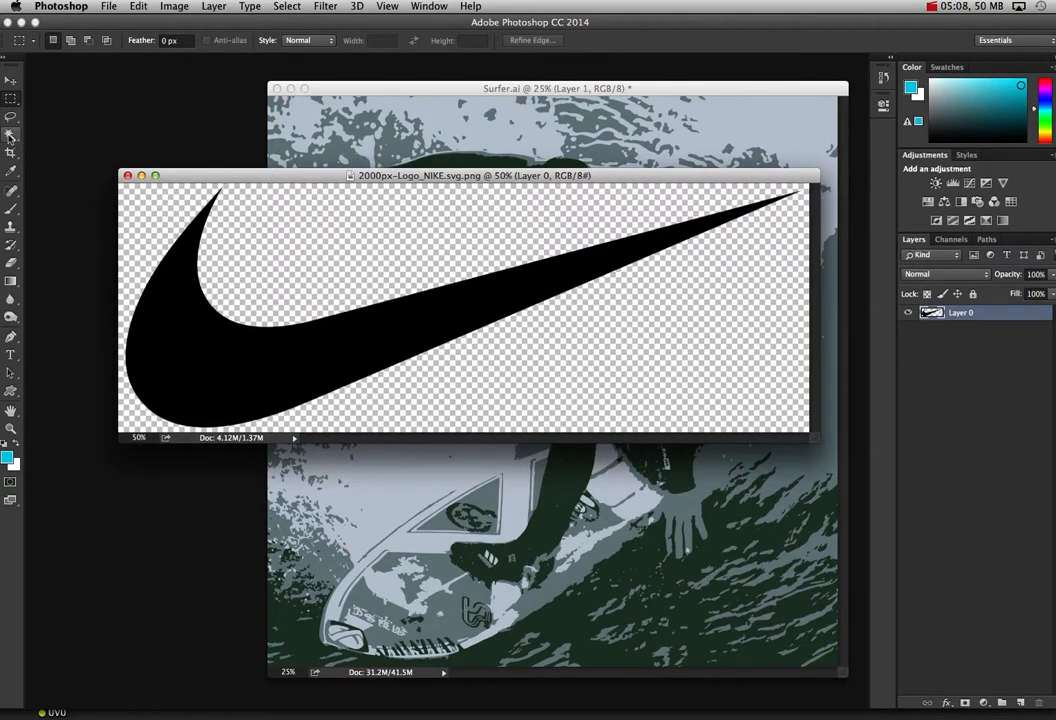
left_click(305, 100)
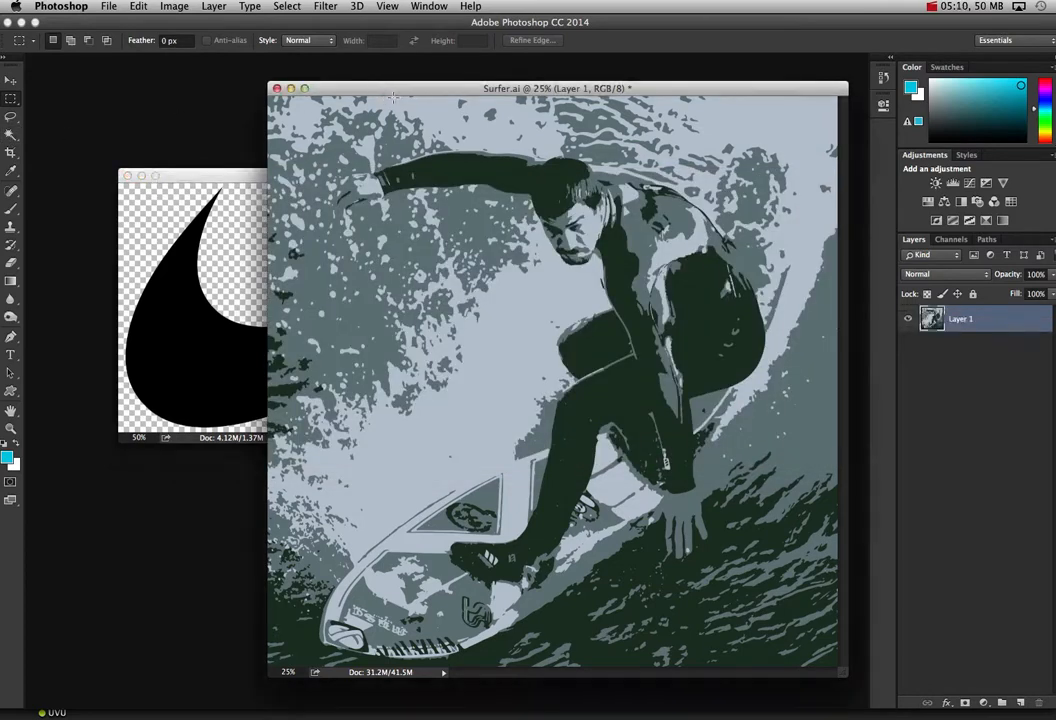
left_click_drag(398, 90, 290, 90)
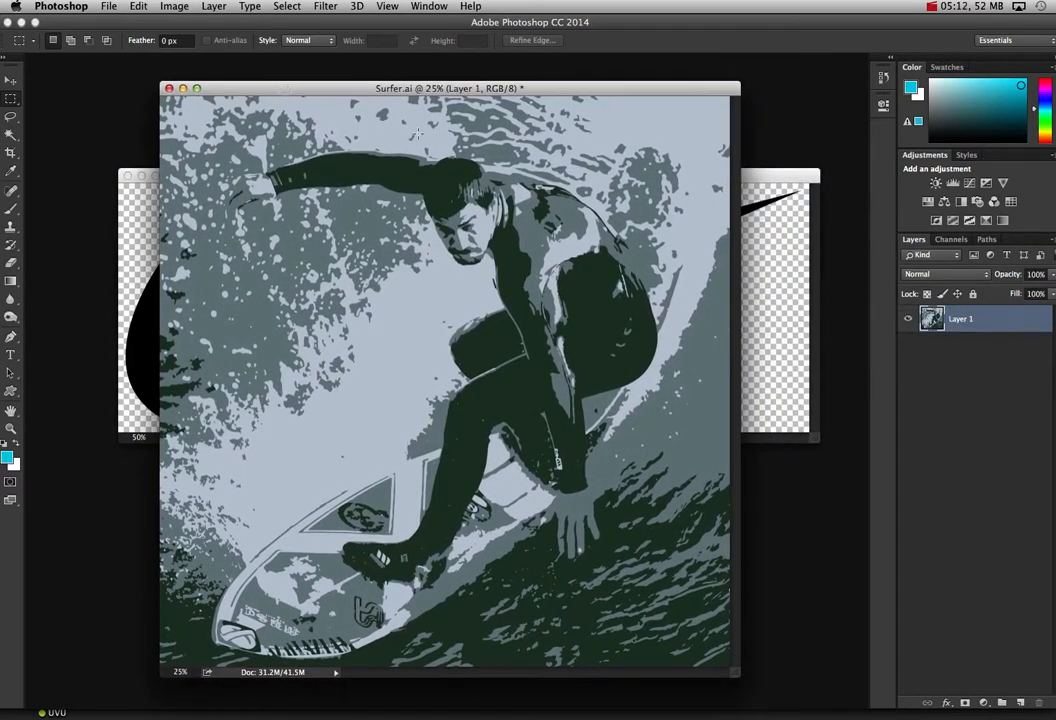
Step: Copy the entire surfer artwork and select the black swoosh in the logo document with the Magic Wand
key("super+a")
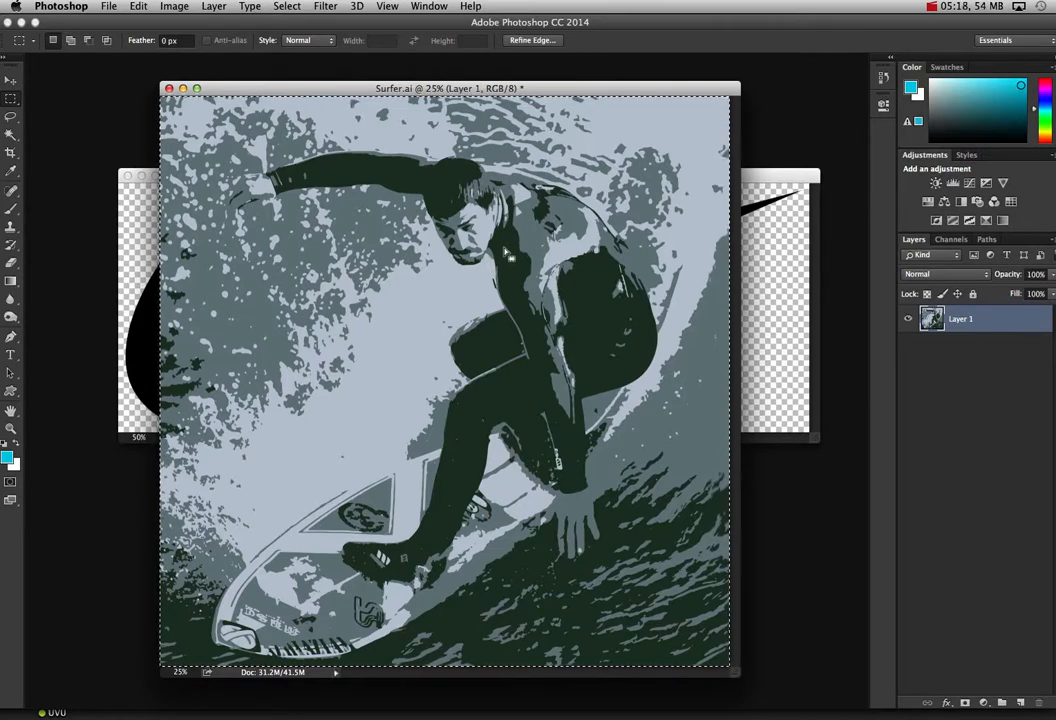
left_click(140, 205)
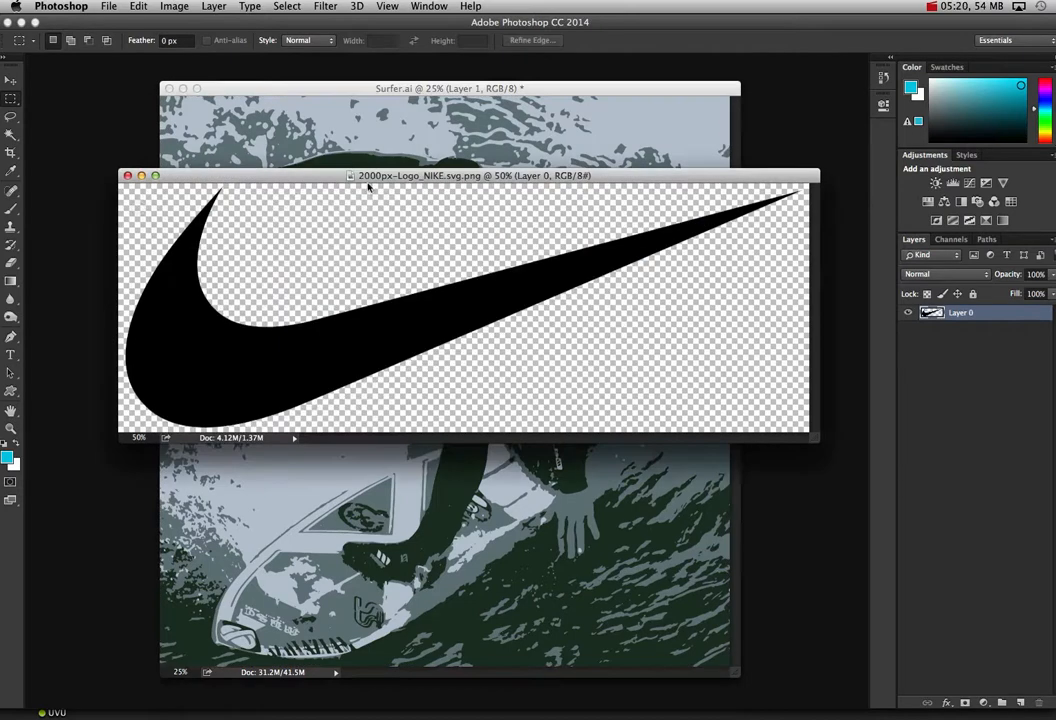
left_click(11, 134)
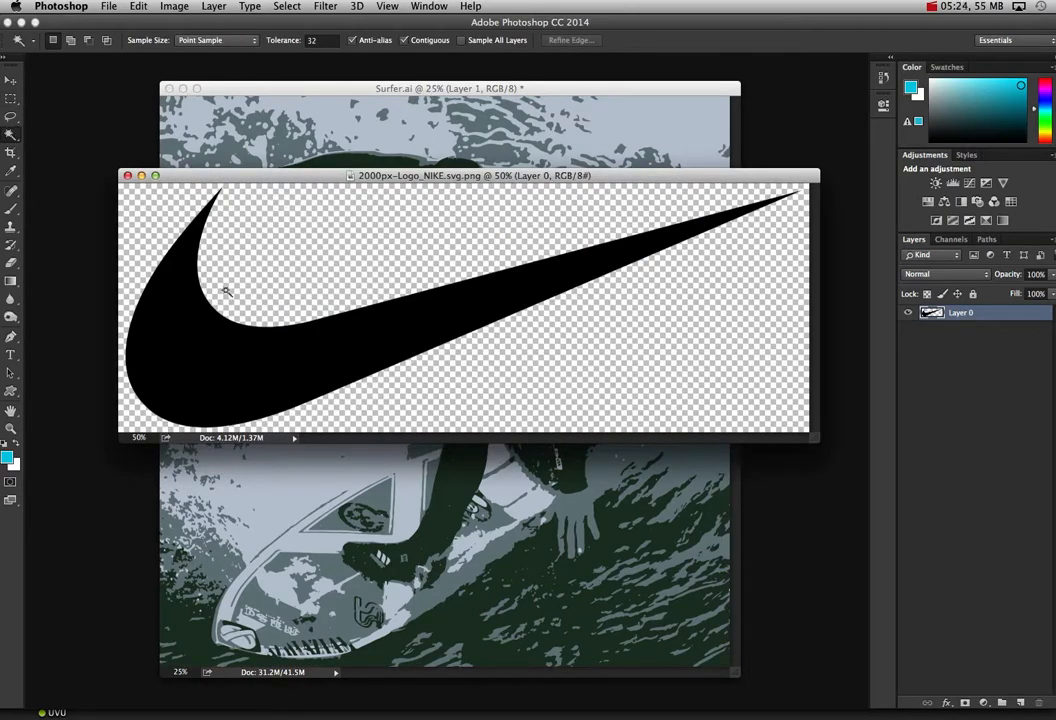
left_click(180, 323)
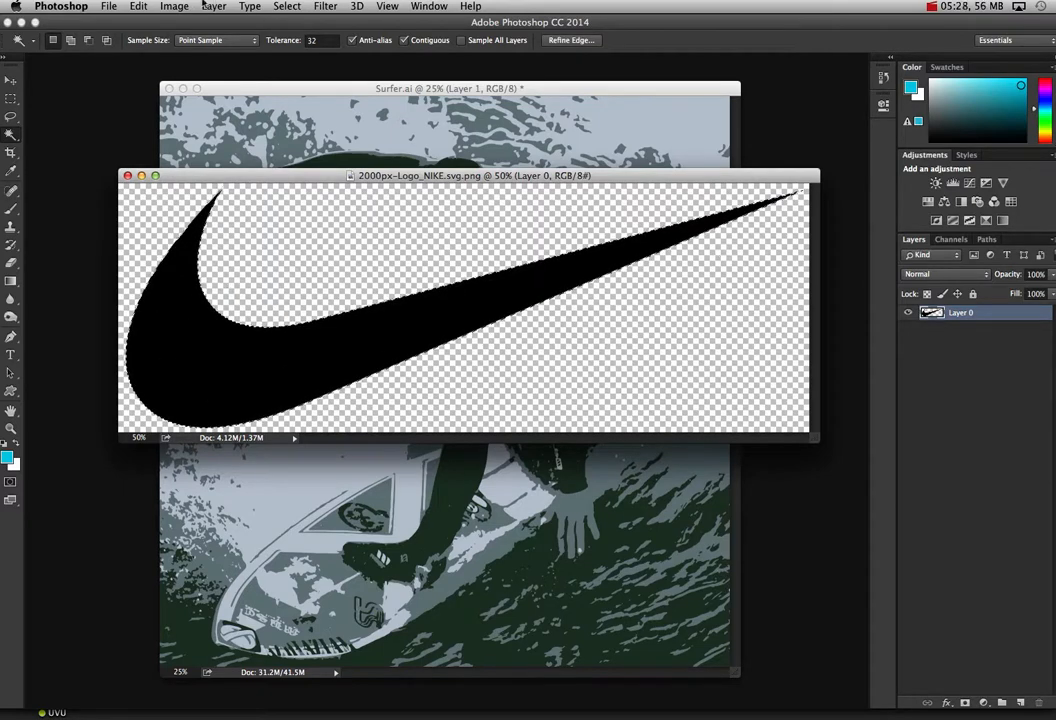
Step: Paste the copied surfer artwork into the swoosh selection with Paste Into
left_click(138, 6)
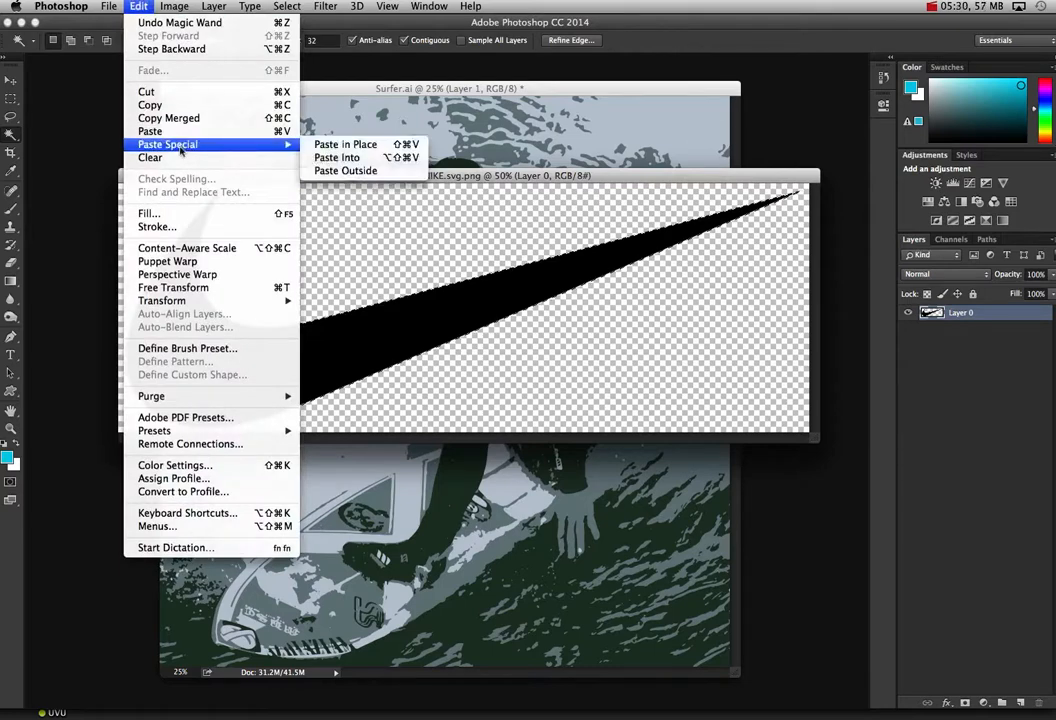
mouse_move(200, 144)
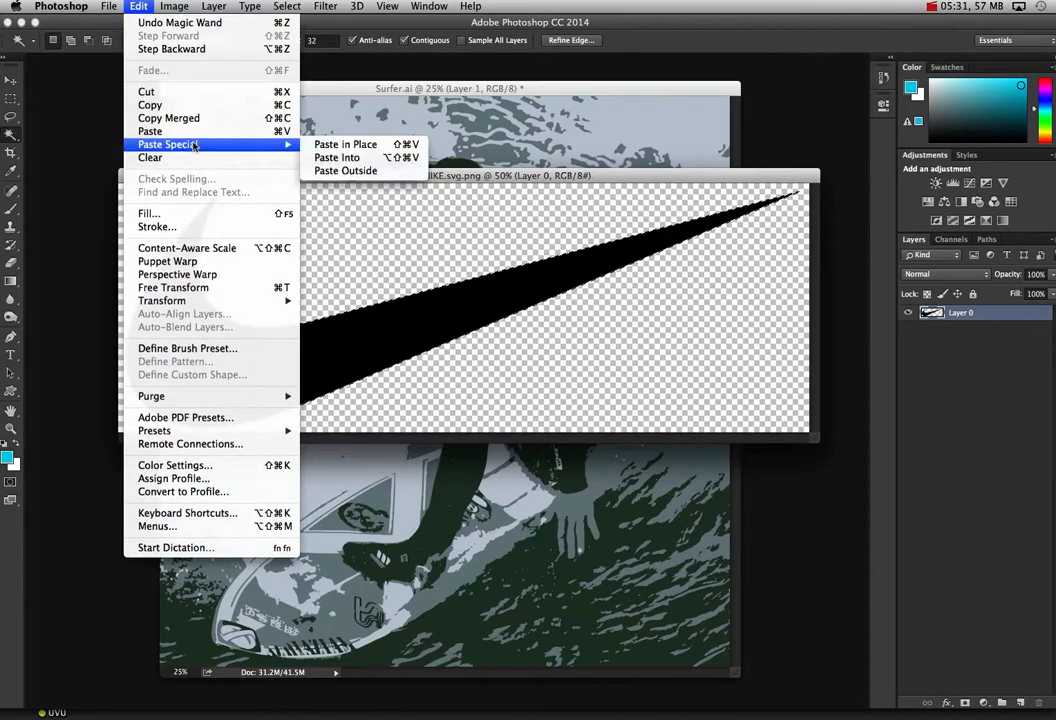
left_click(363, 158)
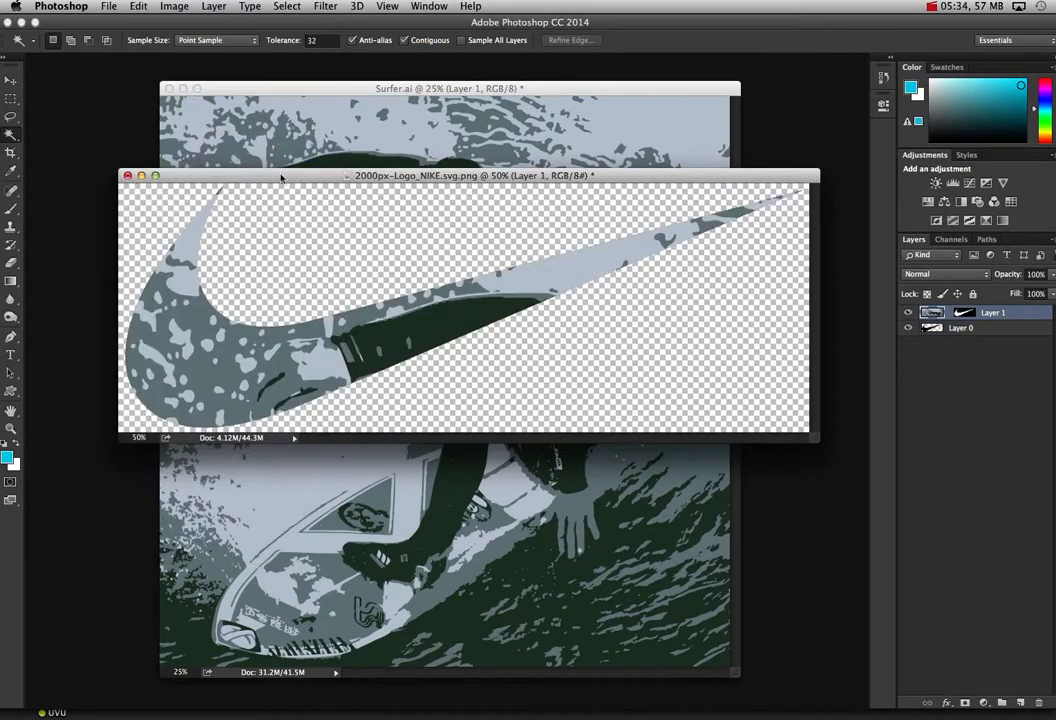
Step: Reposition the pasted surfer artwork with the Move tool so the surfer's face sits in the swoosh's wide curve
left_click(15, 82)
mouse_move(303, 286)
left_mouse_down()
mouse_move(330, 325)
mouse_move(344, 288)
mouse_move(301, 297)
mouse_move(265, 335)
mouse_move(268, 372)
mouse_move(254, 346)
mouse_move(317, 289)
left_mouse_up()
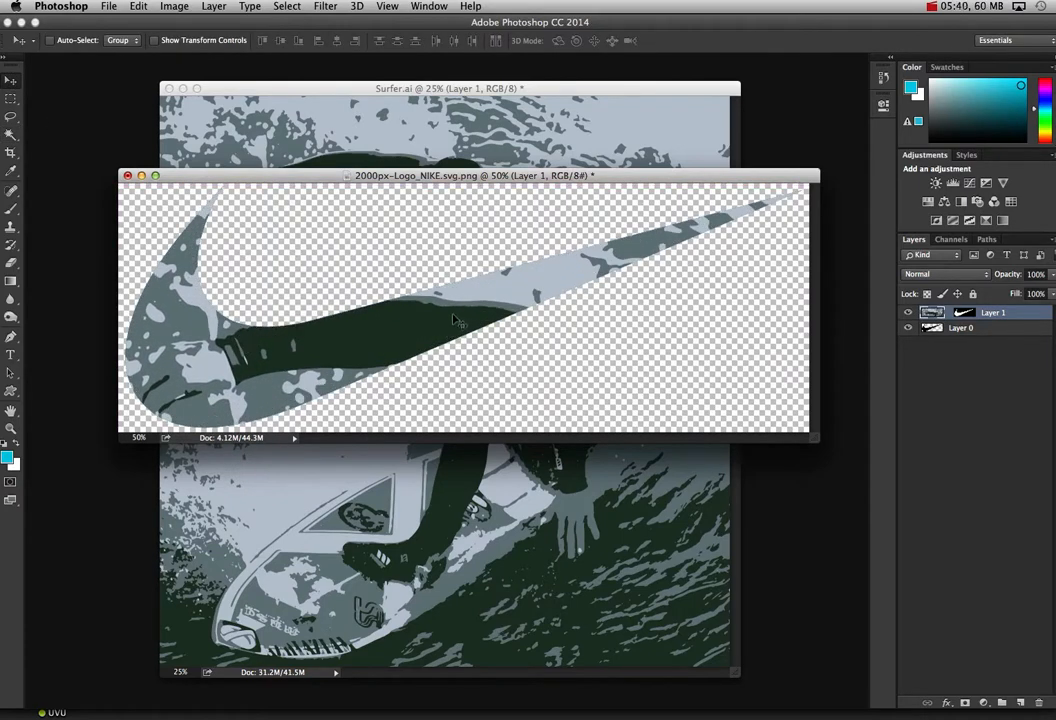
left_click_drag(379, 268, 207, 266)
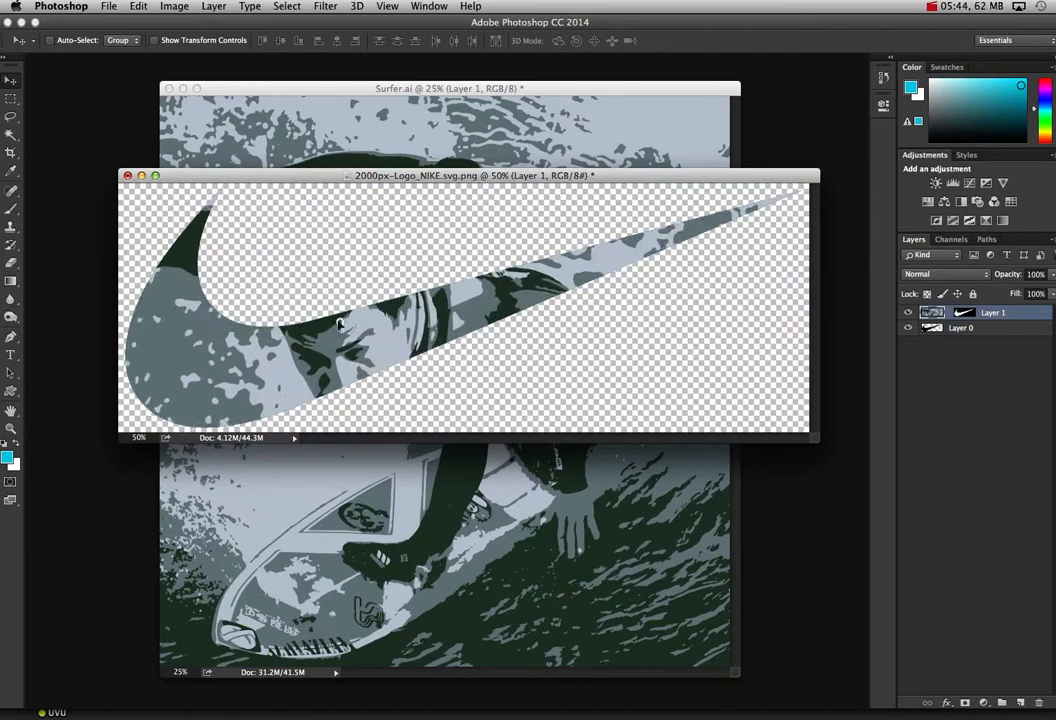
left_click_drag(330, 295, 231, 335)
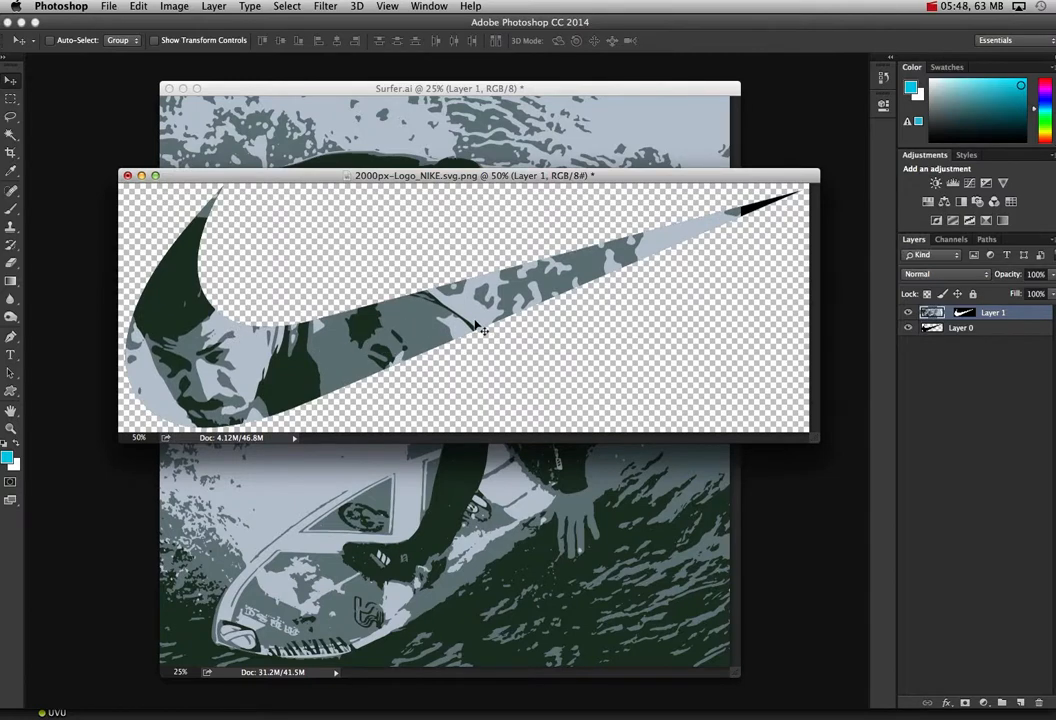
Step: Free-transform the pasted surfer layer to about 63% width and 41% height so it covers the whole swoosh
key("super+t")
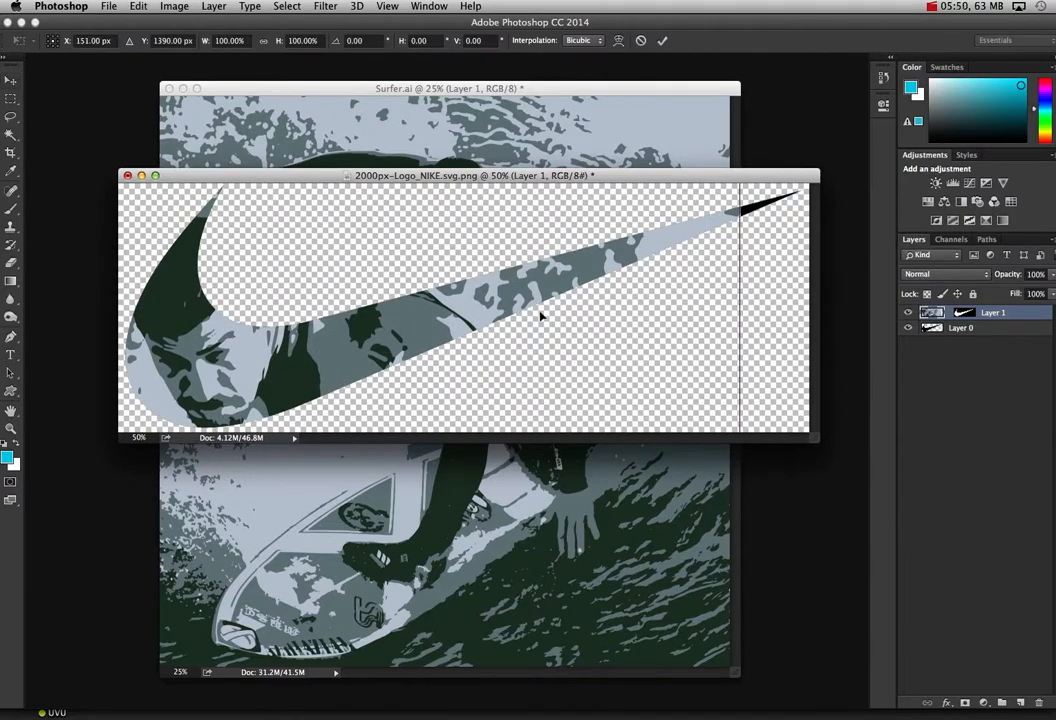
key("super+0")
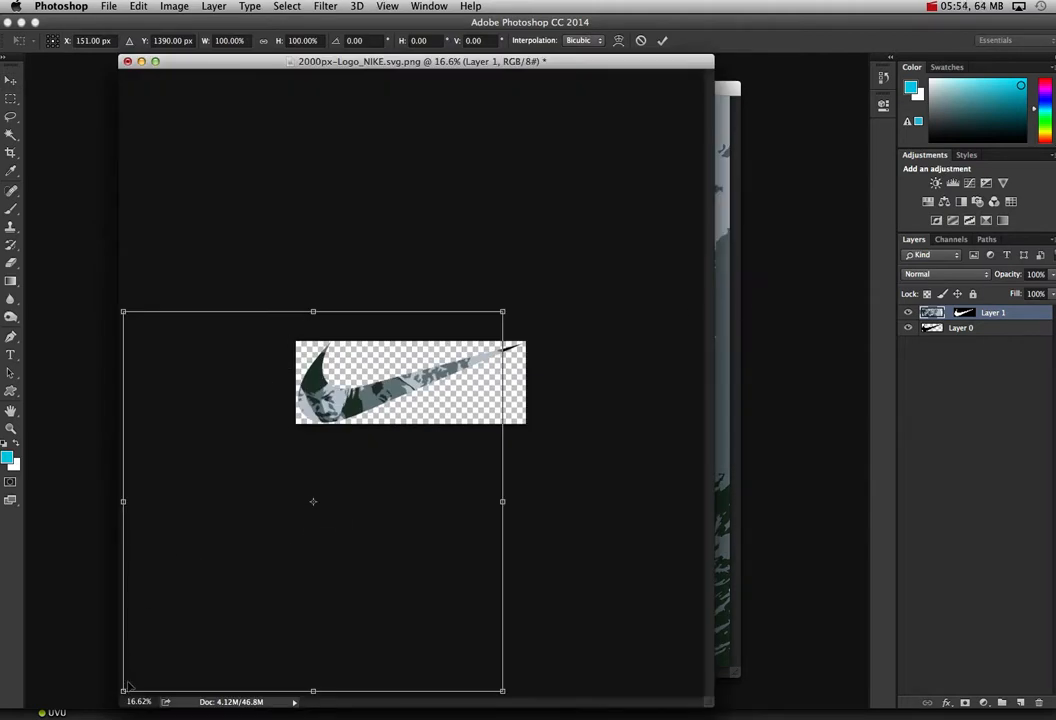
left_click_drag(121, 690, 257, 486)
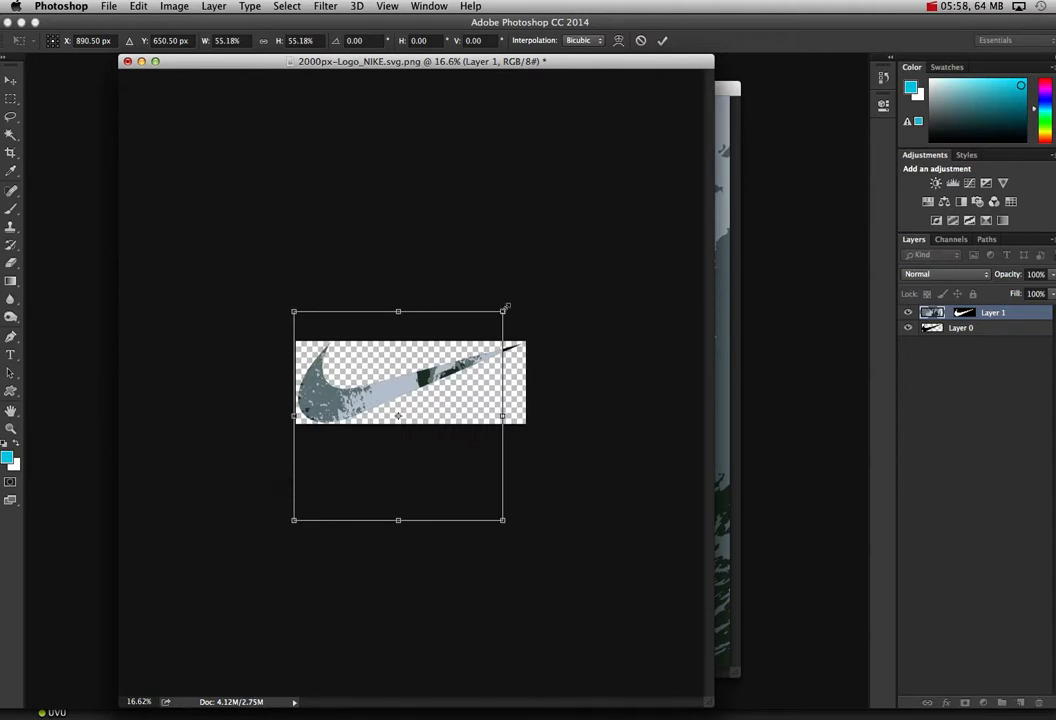
left_click_drag(502, 311, 533, 293)
left_click_drag(426, 519, 414, 448)
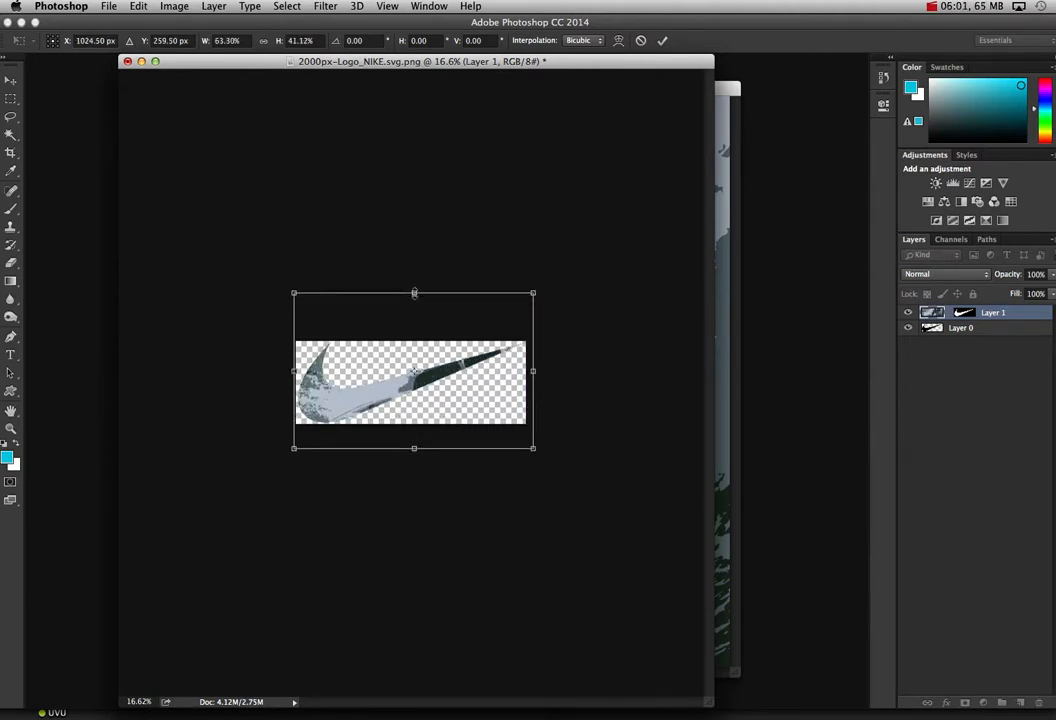
left_click(662, 40)
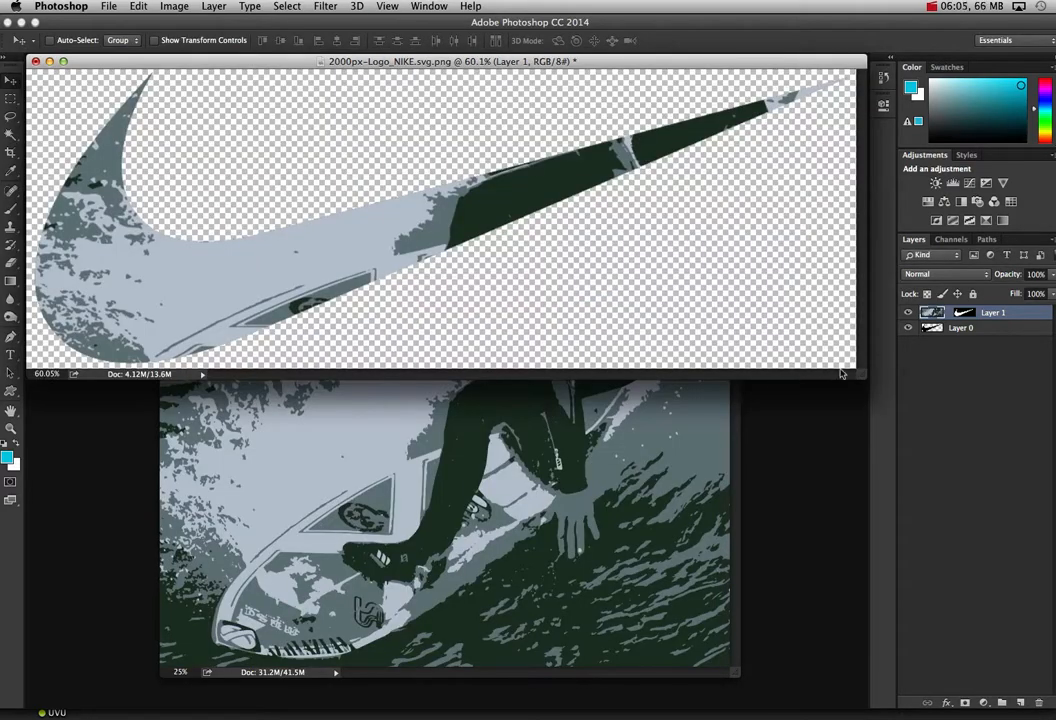
Step: Move the surfer layer inside the swoosh and stretch it to about 129% width and 132% height with Free Transform
left_click_drag(858, 376, 884, 685)
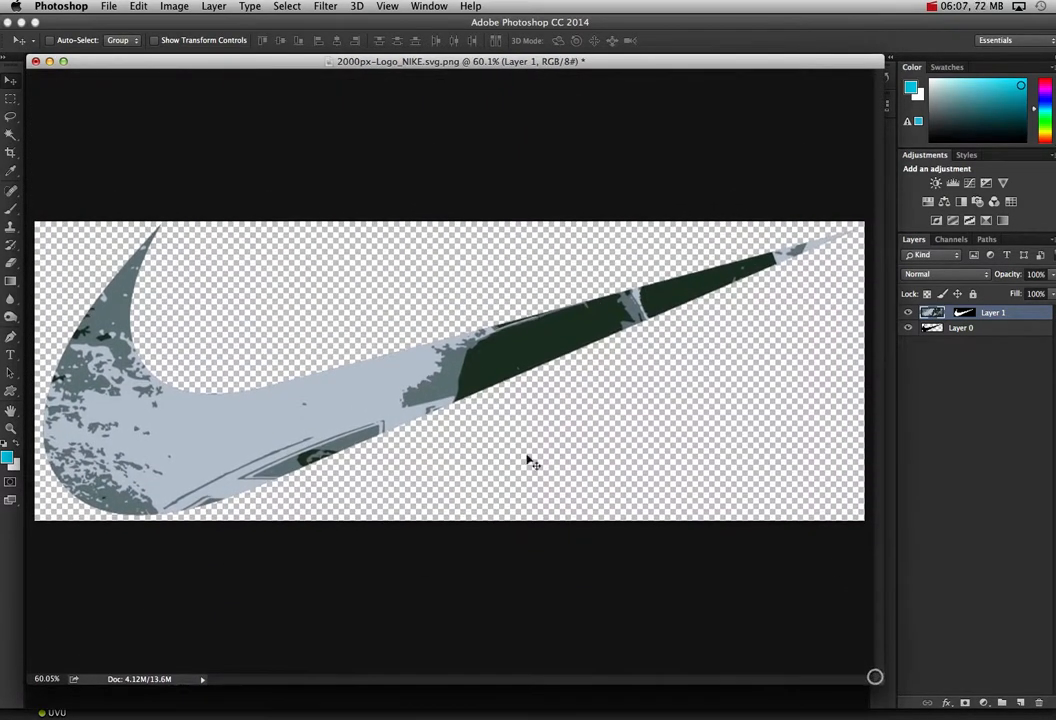
left_click_drag(406, 394, 456, 376)
key("ctrl+t")
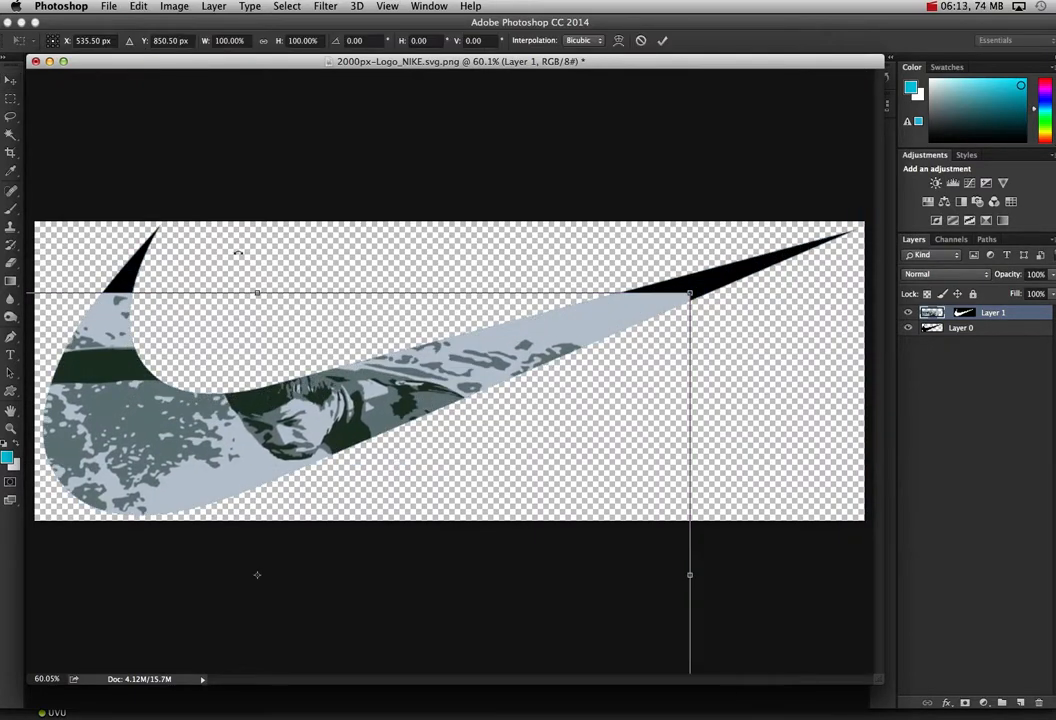
left_click_drag(259, 291, 292, 142)
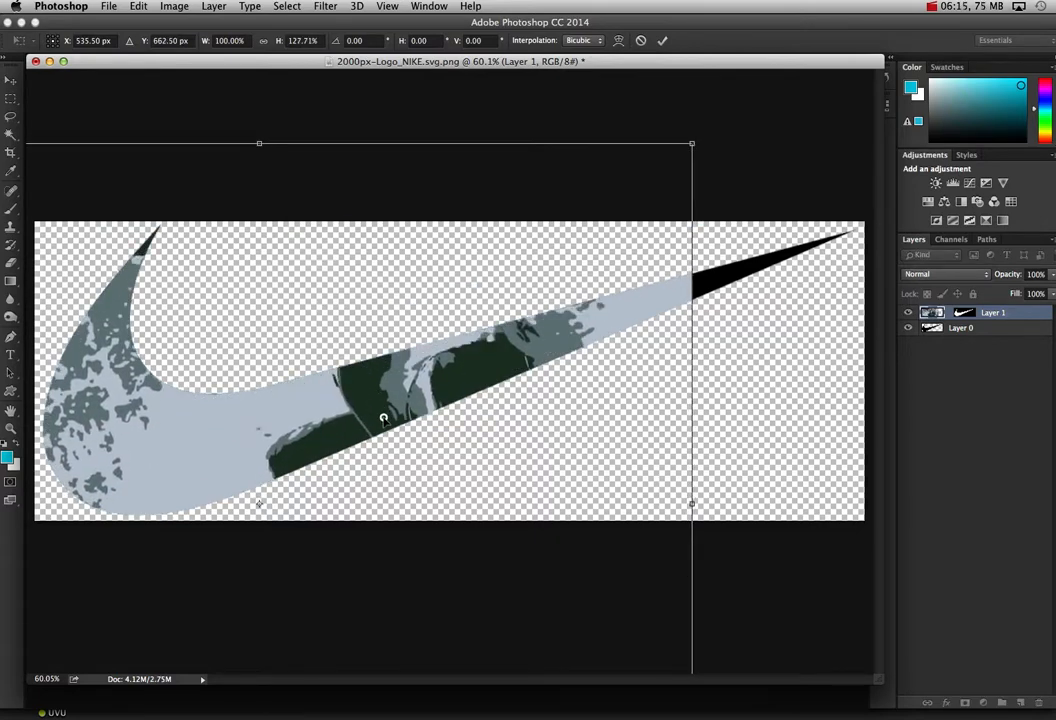
left_click_drag(380, 415, 424, 476)
left_click_drag(298, 212, 308, 202)
left_click_drag(377, 399, 682, 270)
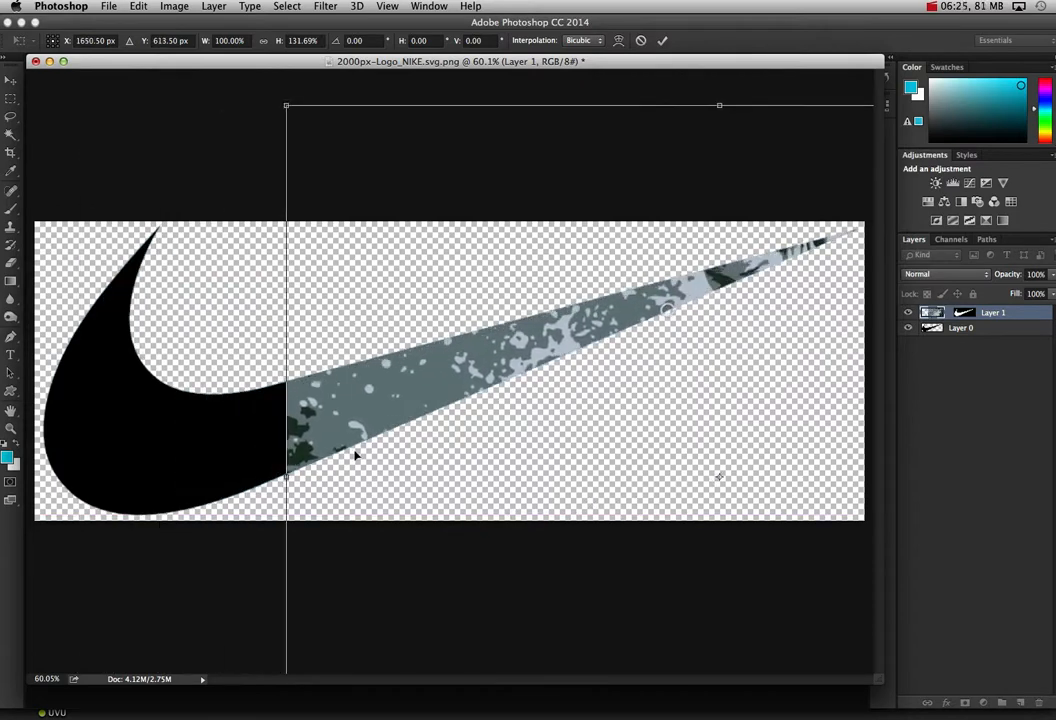
left_click_drag(286, 474, 36, 462)
Step: Enlarge the surfer layer to about 161% width and 142% height, position it over the whole swoosh, and apply the transform
left_click_drag(641, 302, 646, 344)
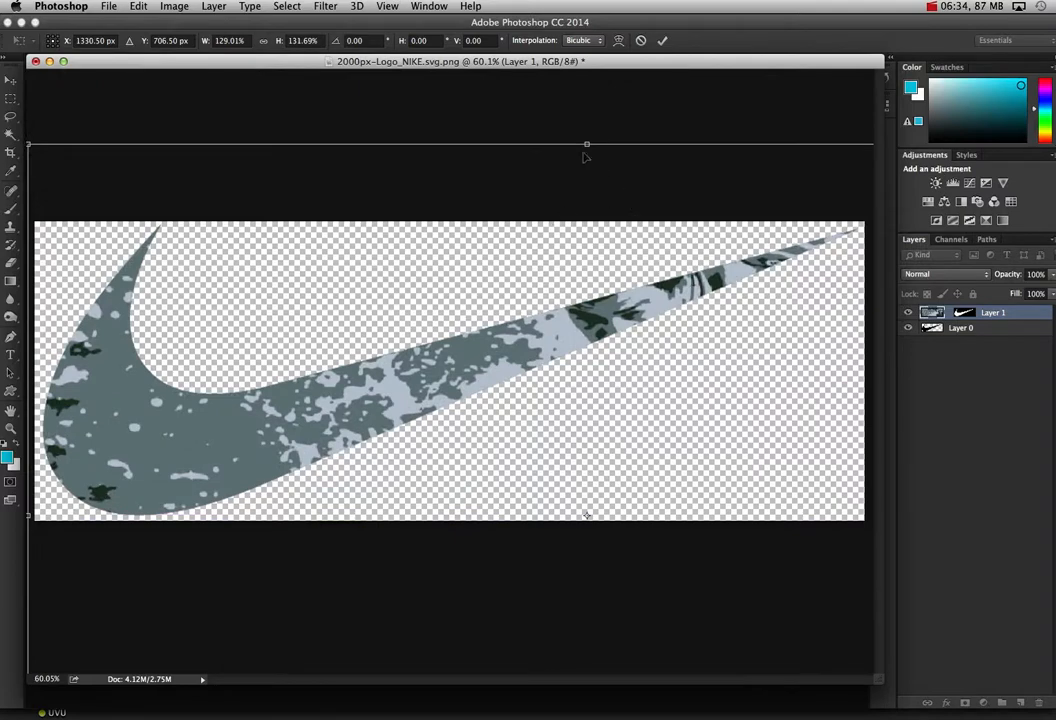
left_click_drag(528, 156, 681, 170)
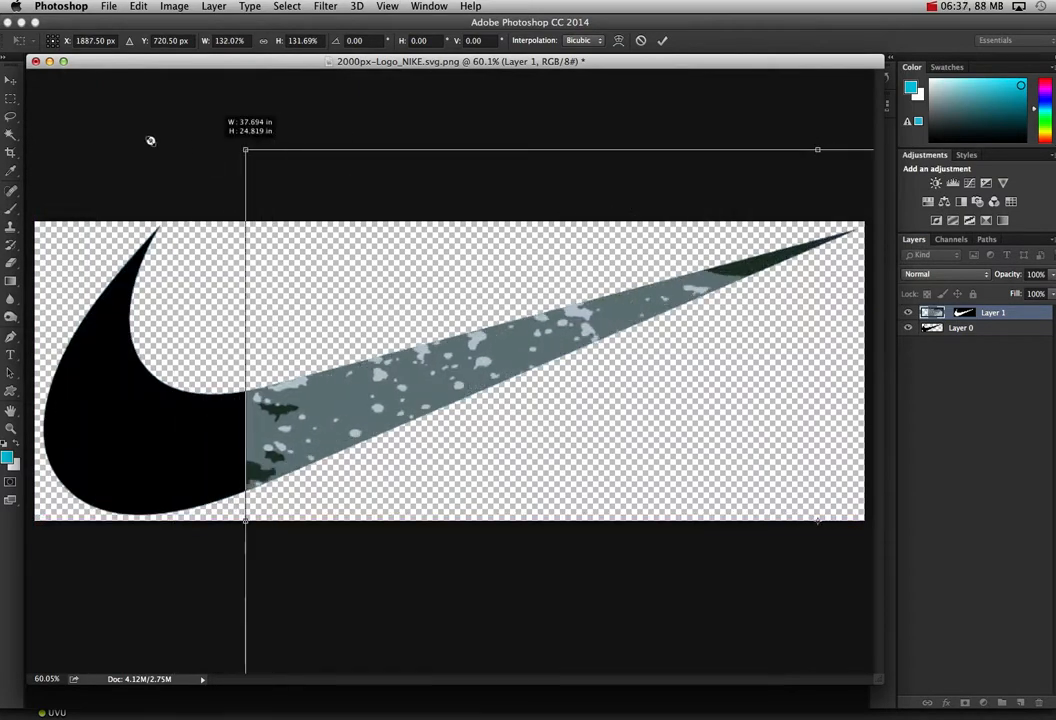
left_click_drag(150, 140, 20, 94)
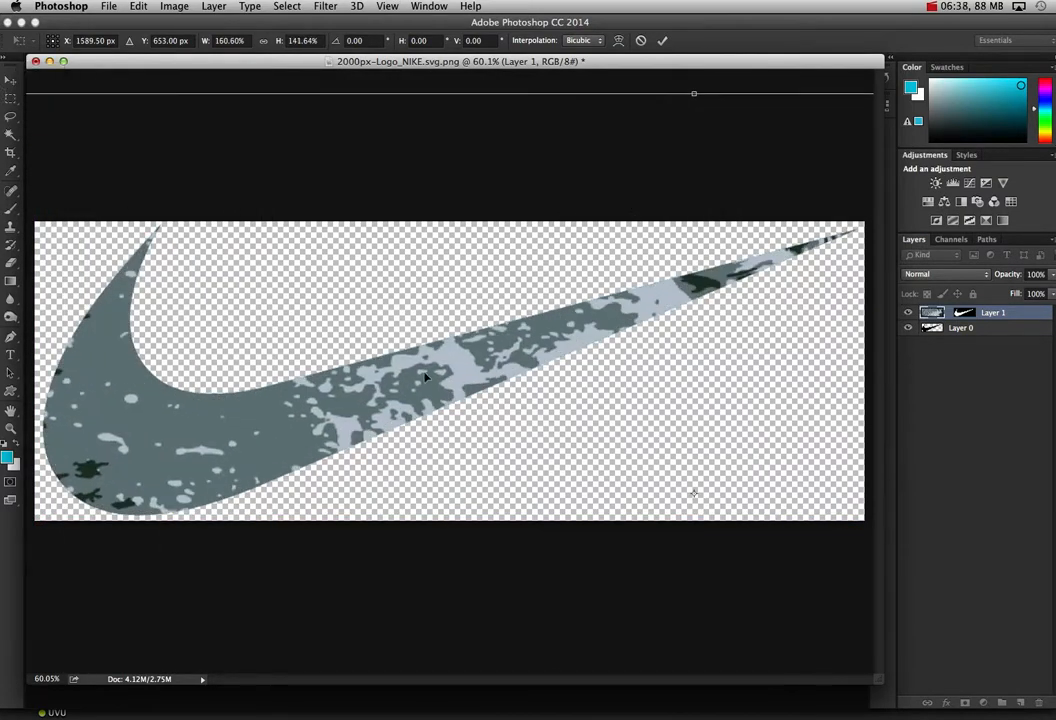
left_click_drag(425, 377, 468, 349)
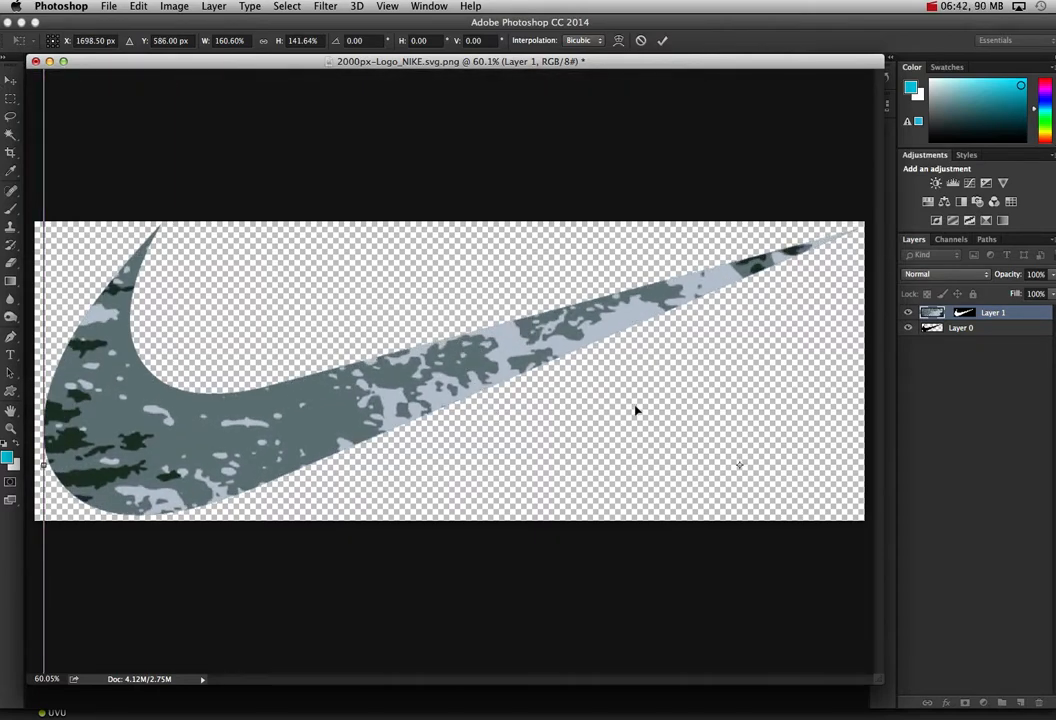
left_click(662, 40)
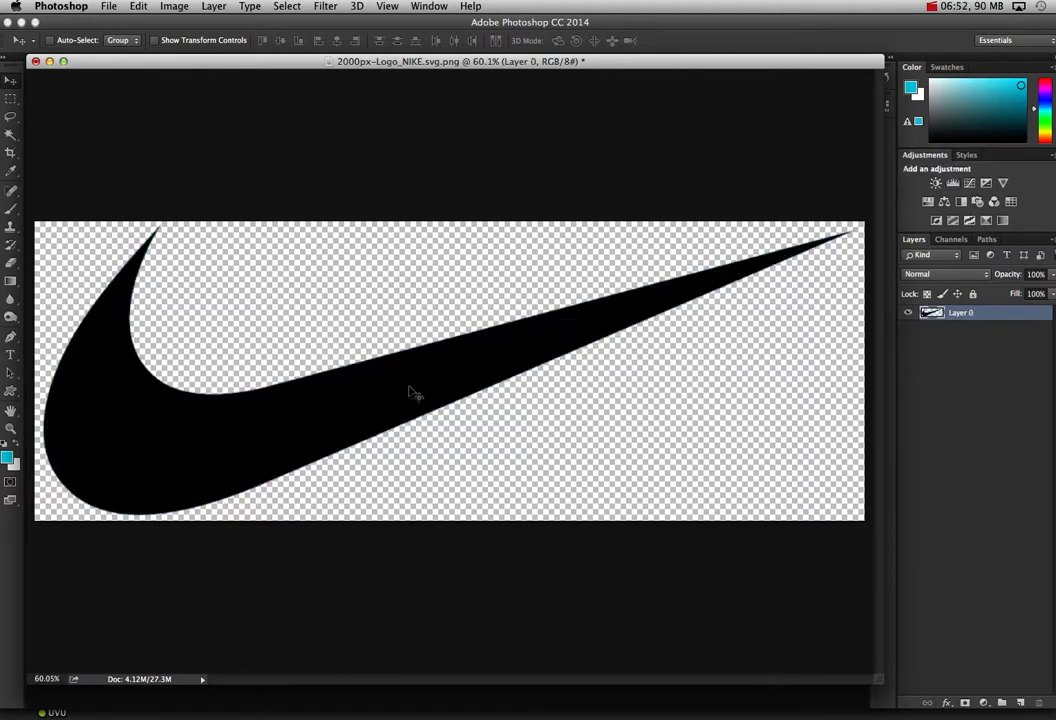
Step: Delete the pasted surfer layer from the logo document and switch to Illustrator
key("Delete")
mouse_move(625, 712)
left_mouse_down()
mouse_move(585, 629)
mouse_move(480, 717)
mouse_move(468, 712)
mouse_move(555, 712)
left_mouse_up()
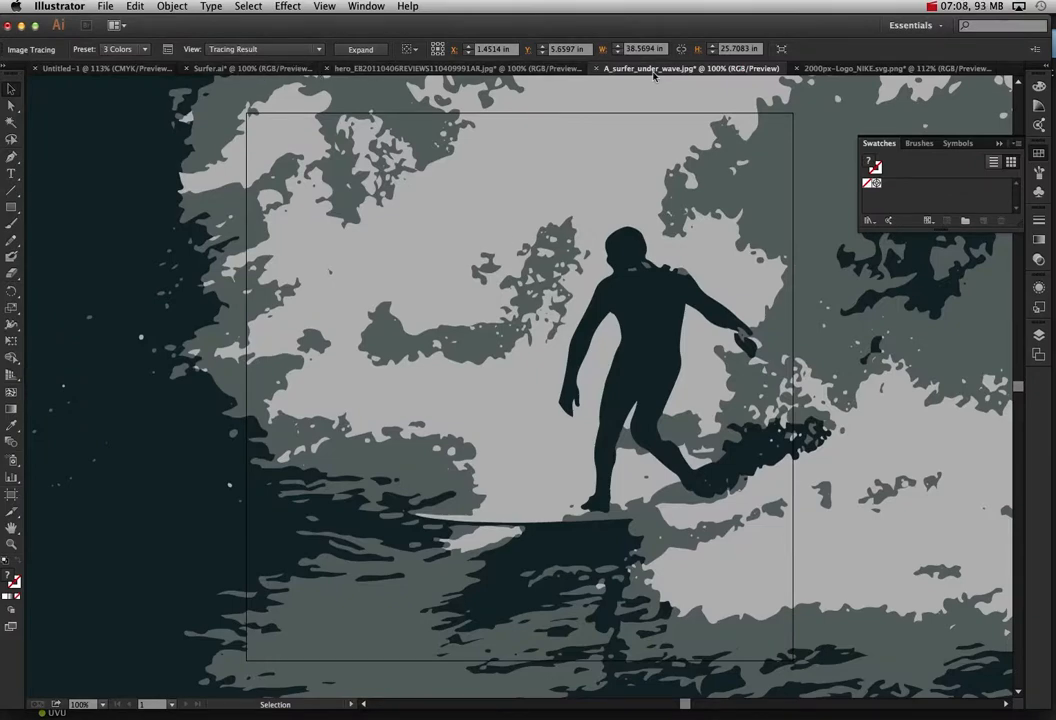
Step: Float the A_surfer_under_wave.jpg document in its own window and try to transfer its traced artwork to Photoshop directly
left_click_drag(655, 75, 707, 207)
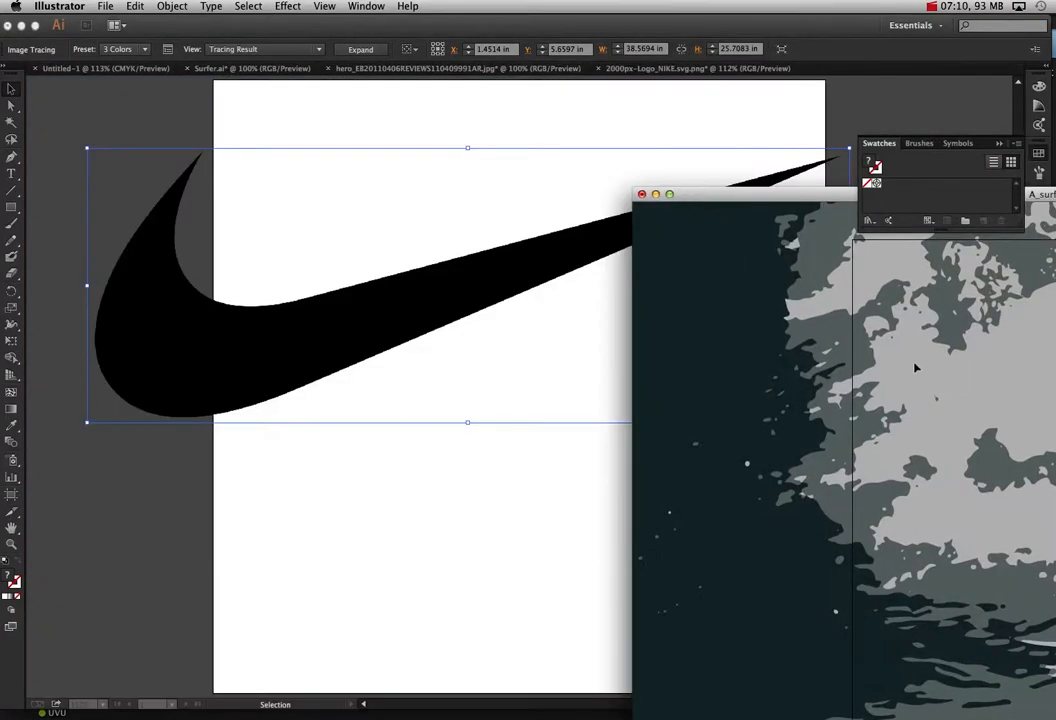
left_click_drag(915, 368, 962, 416)
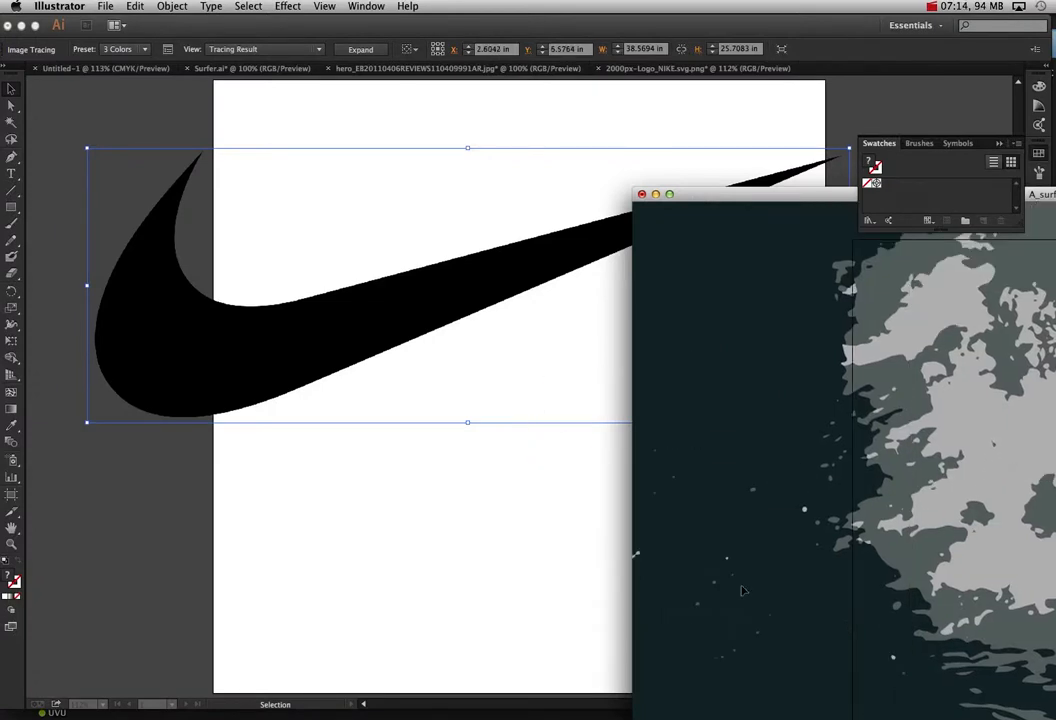
left_click_drag(1012, 495, 680, 650)
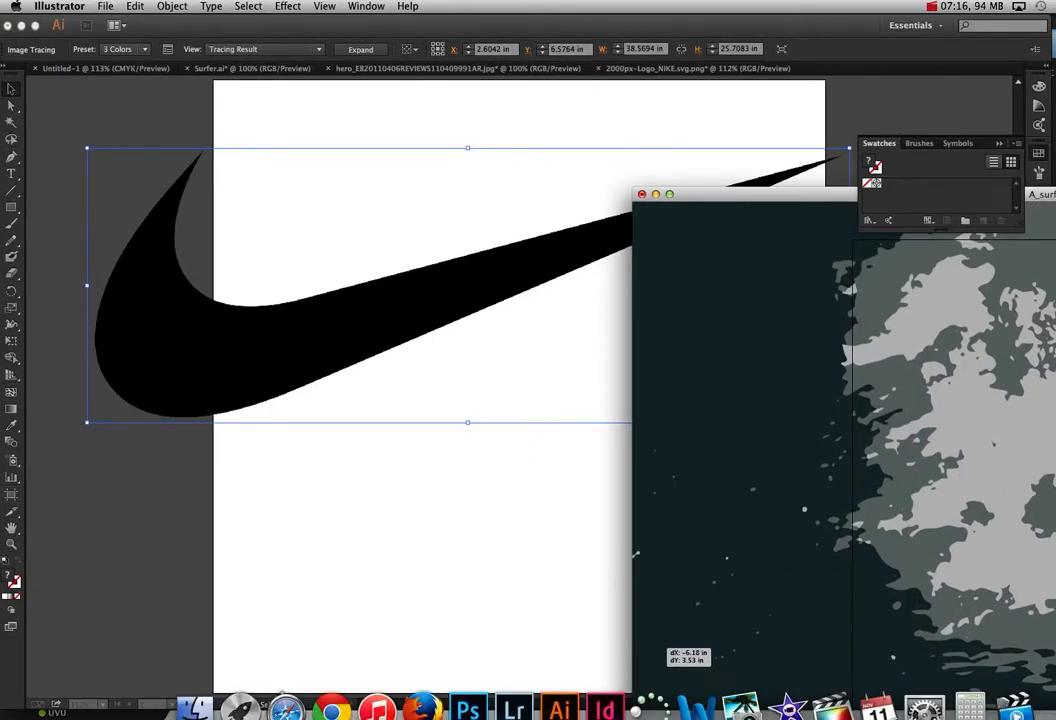
left_click(467, 710)
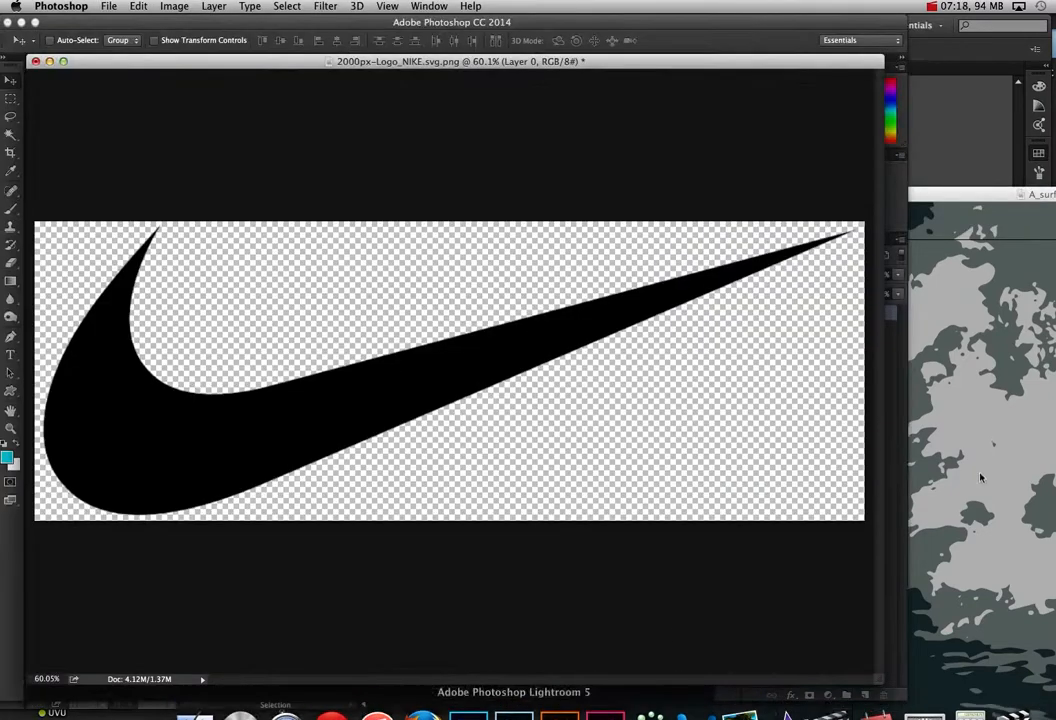
left_click(1006, 418)
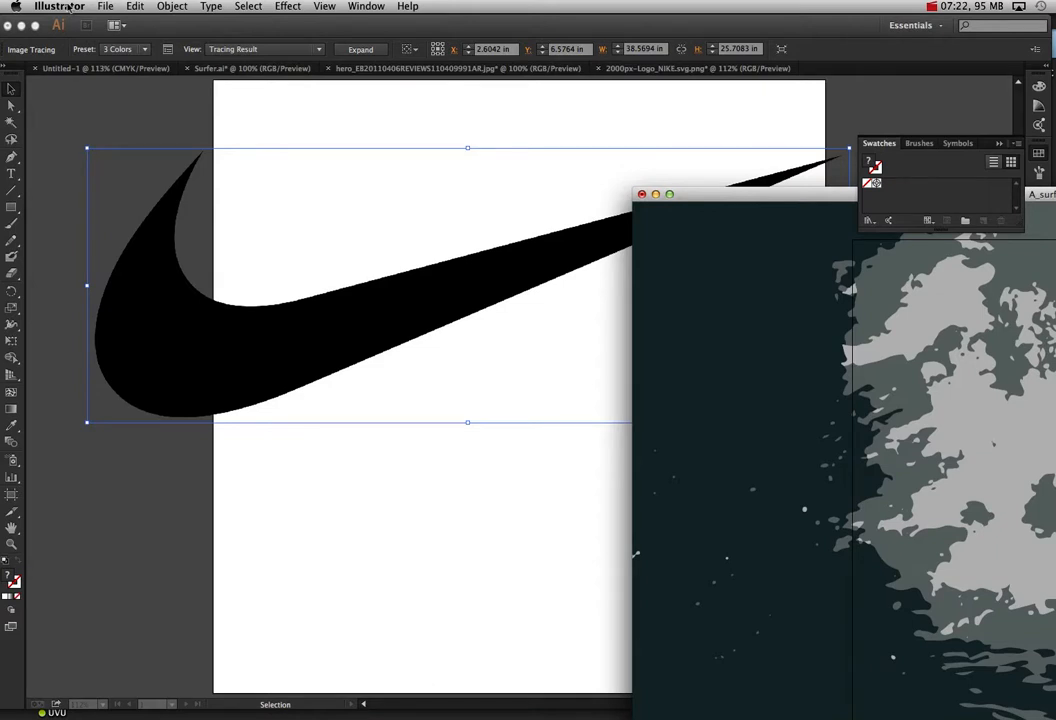
left_click(266, 104)
left_click(59, 6)
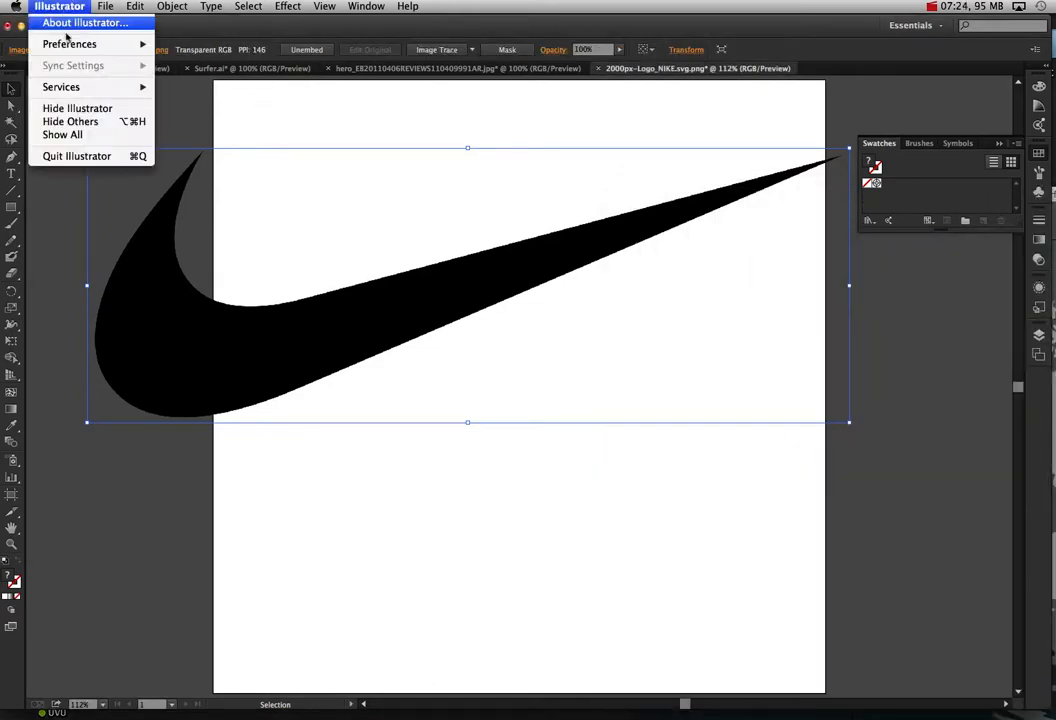
left_click(77, 108)
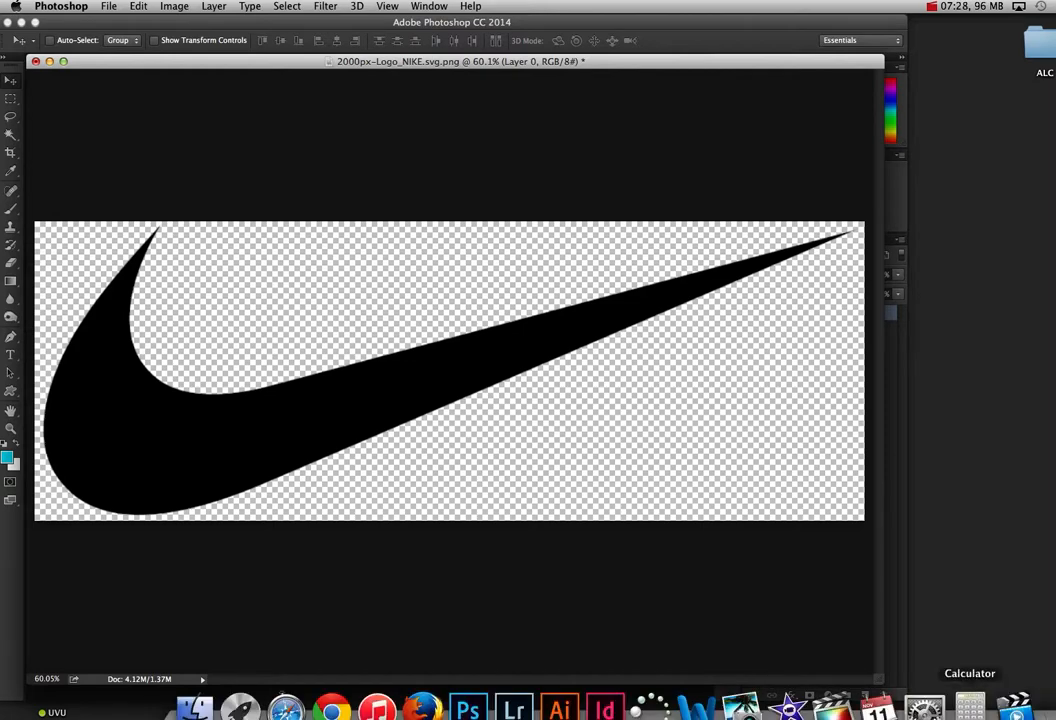
left_click(559, 708)
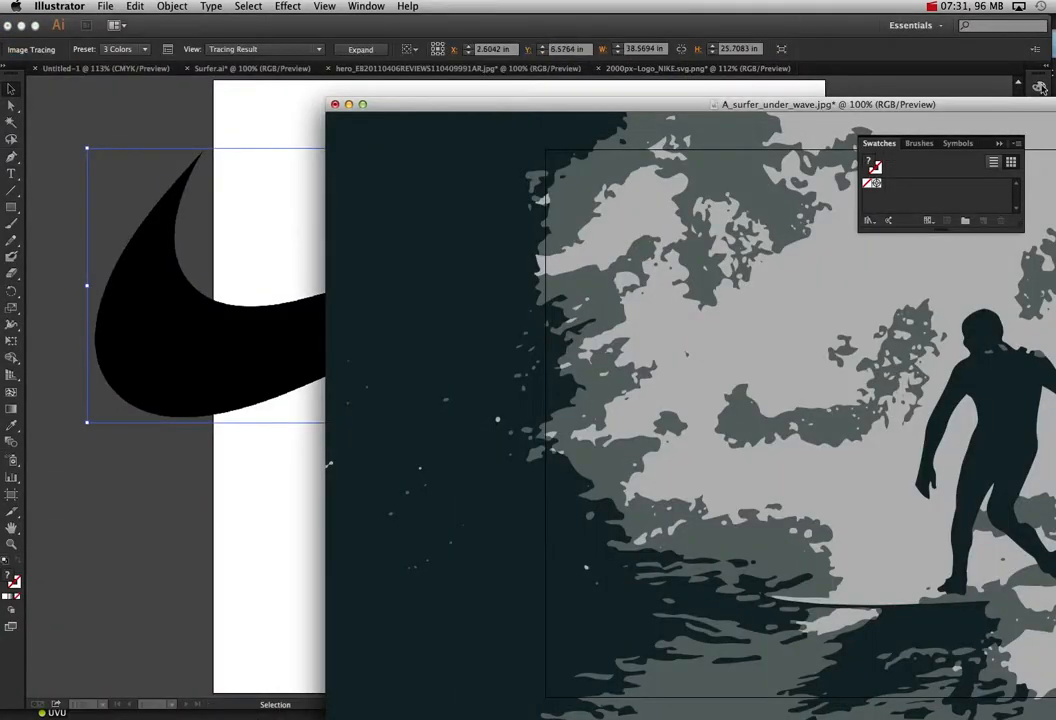
Step: Save the traced wave-surfer document to the desktop in Adobe Illustrator format as A_surfer_under_wave.ai
left_click_drag(1008, 106, 745, 101)
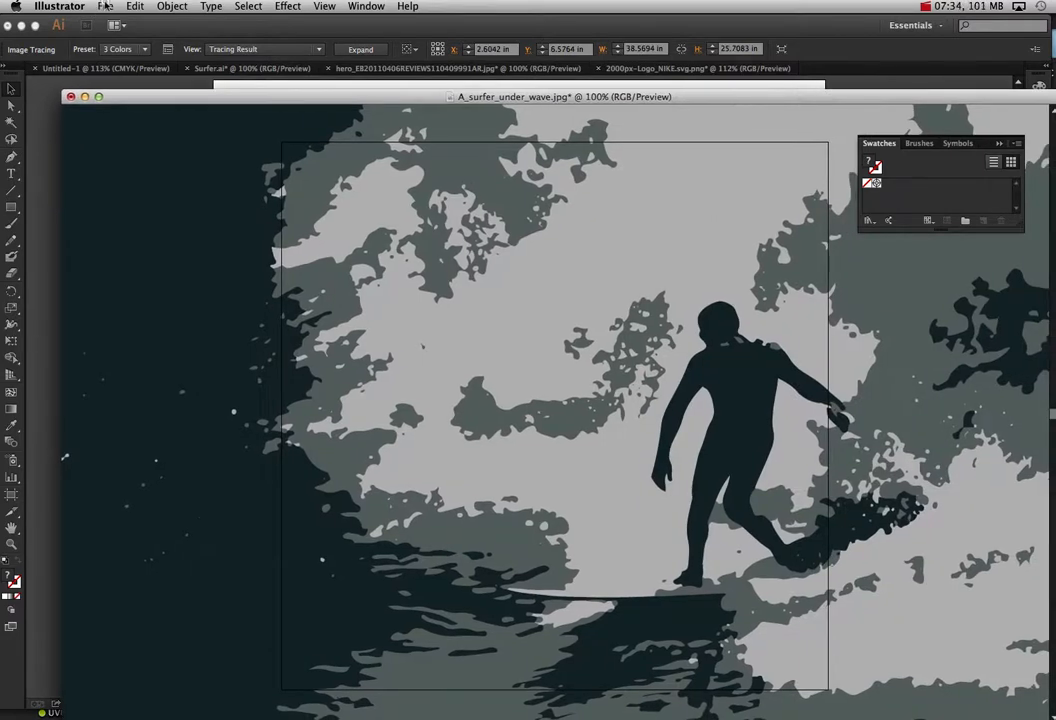
left_click(105, 6)
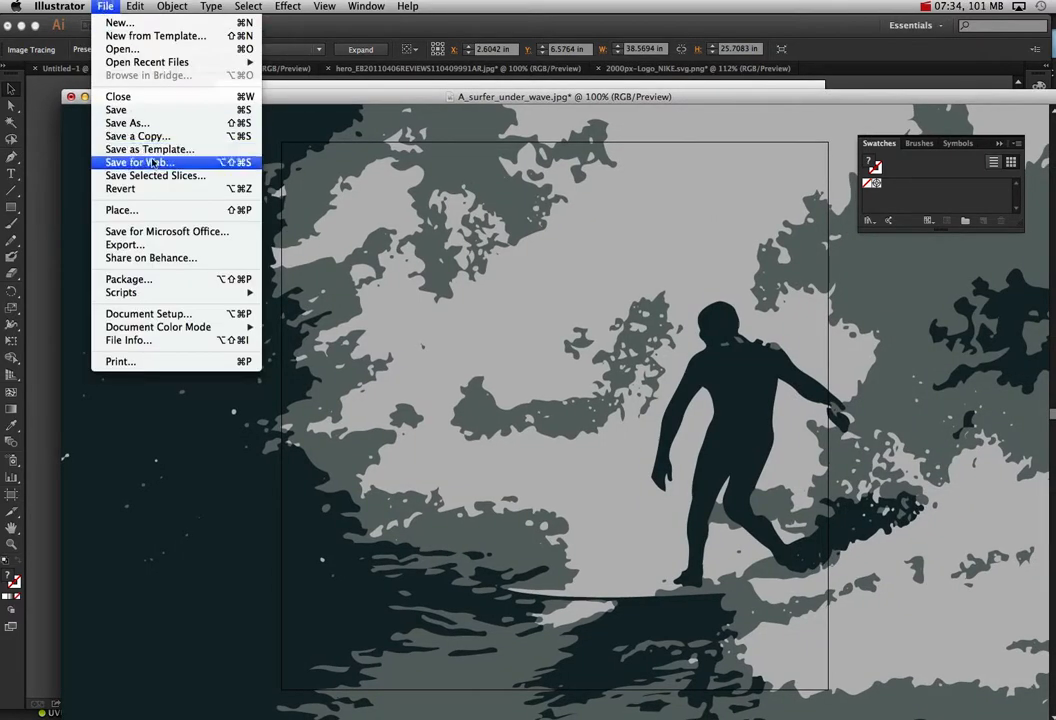
left_click(156, 123)
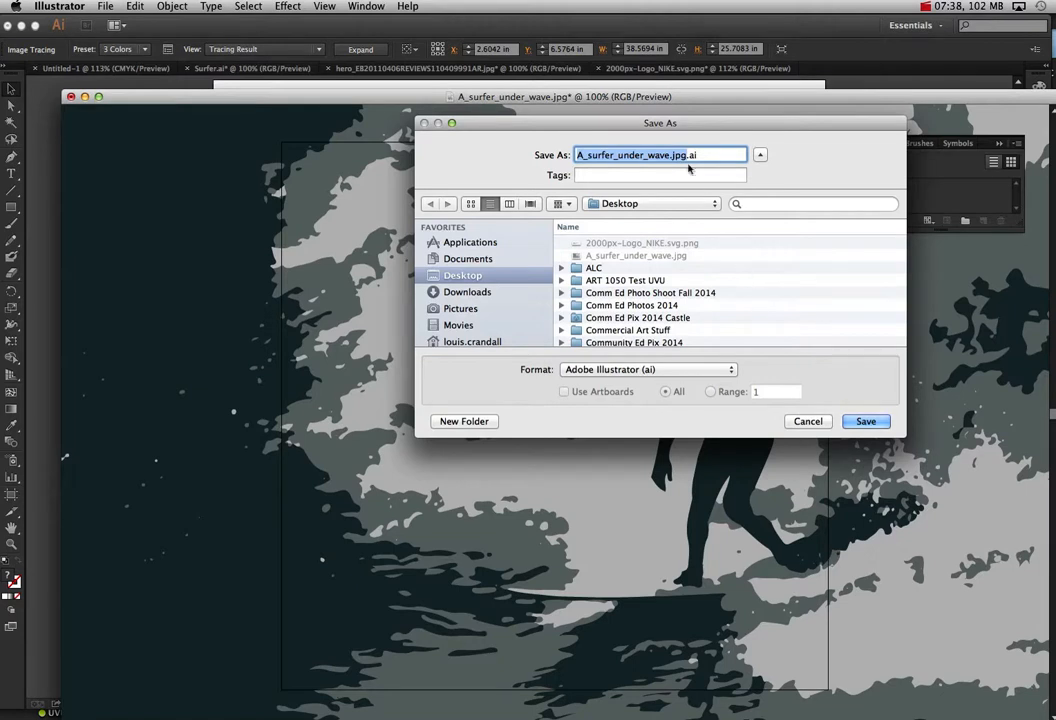
left_click(686, 156)
left_click_drag(686, 156, 668, 155)
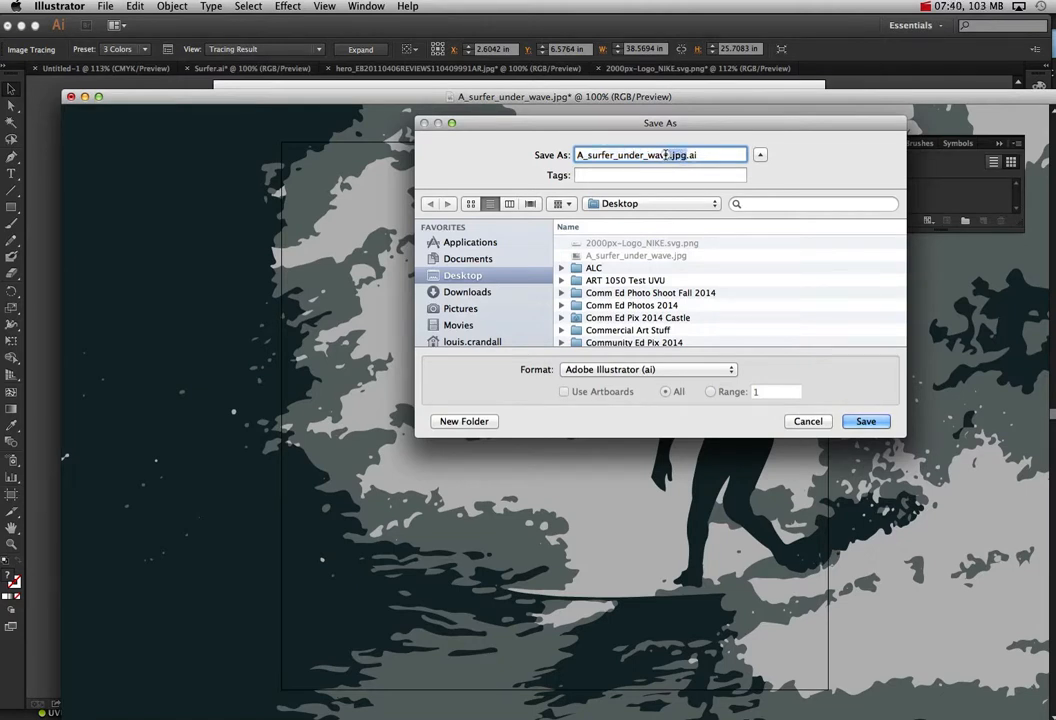
key("BackSpace")
left_click(866, 421)
left_click(790, 580)
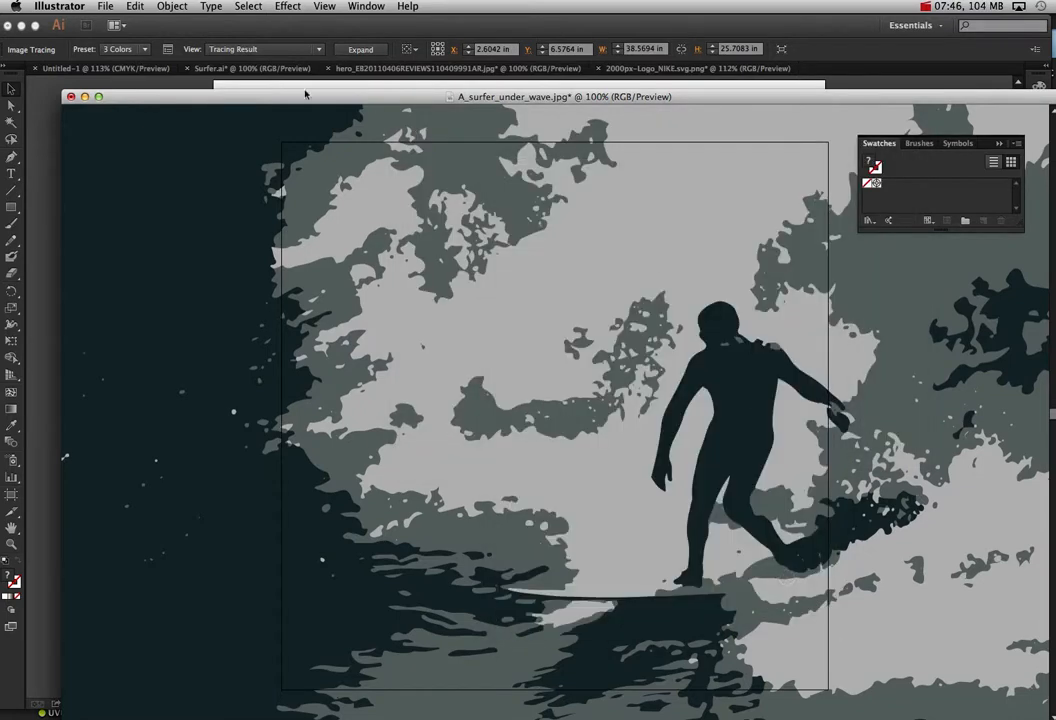
Step: Hide Illustrator and open A_surfer_under_wave.ai from the desktop in Photoshop, importing its page at 300 pixels/inch in RGB Color
left_click(63, 8)
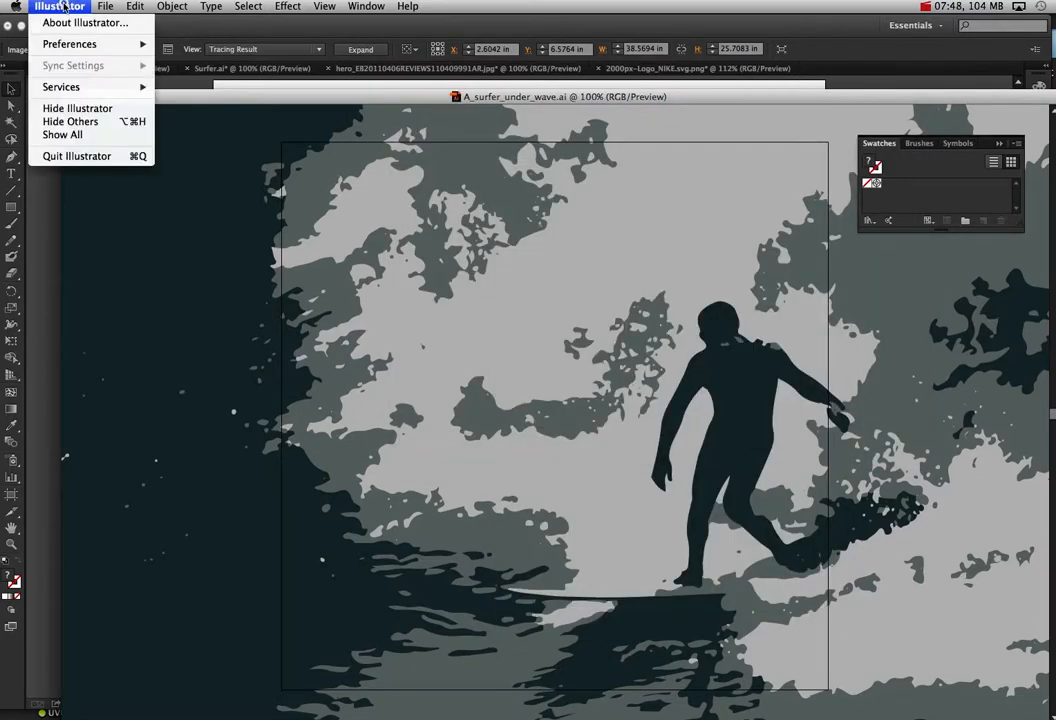
left_click(76, 108)
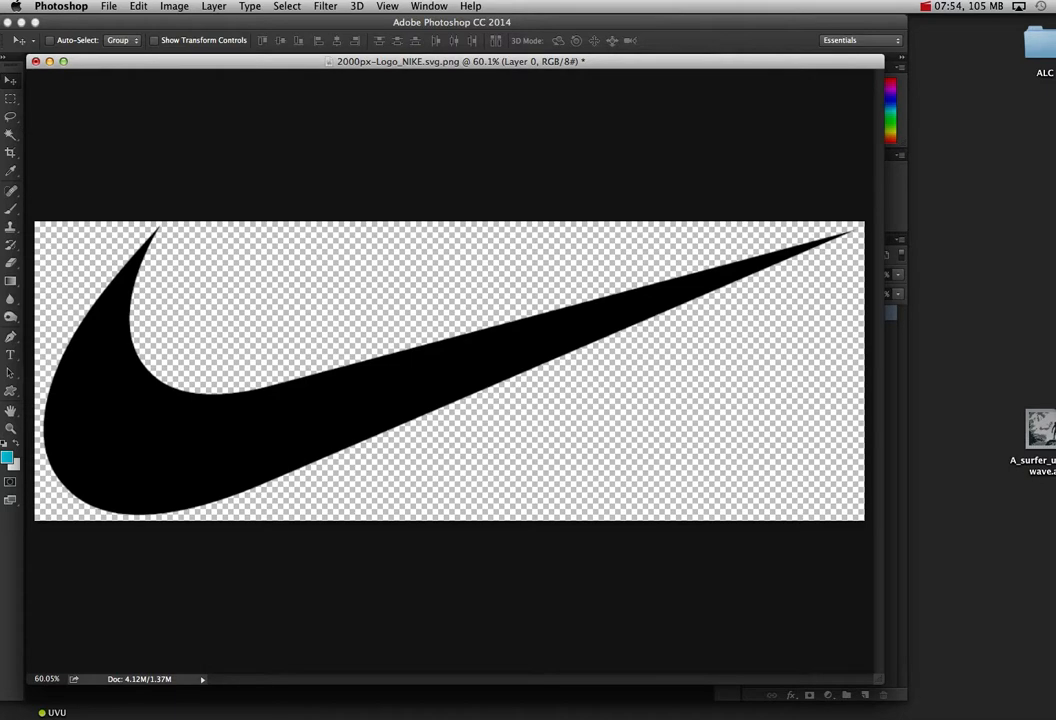
left_click_drag(1040, 430, 467, 706)
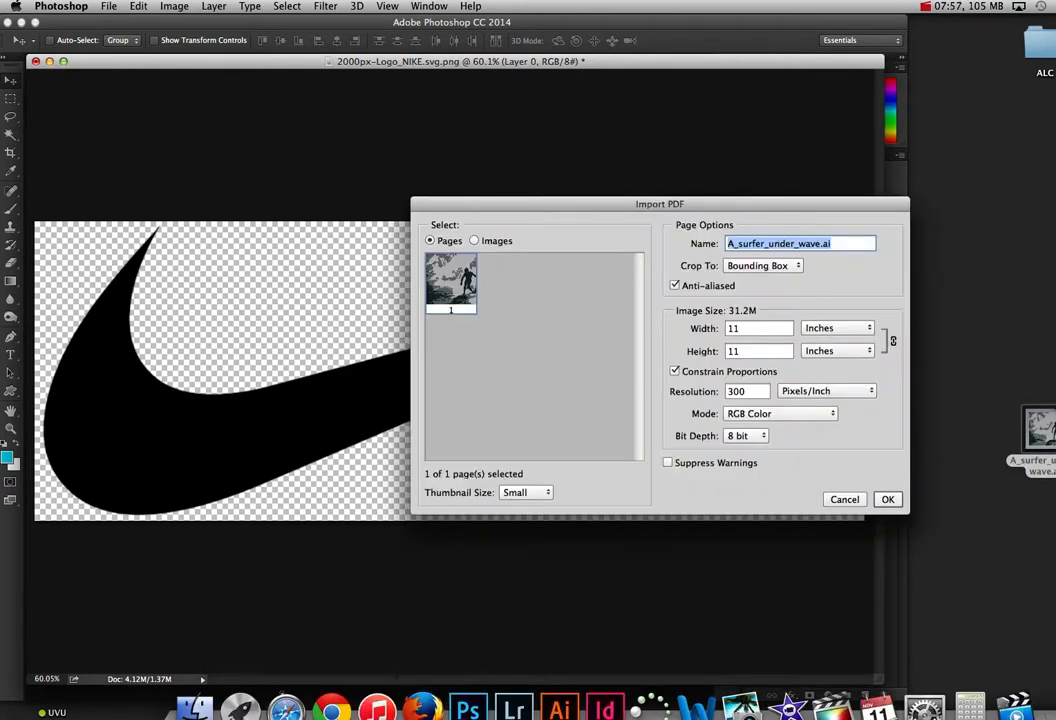
left_click(890, 500)
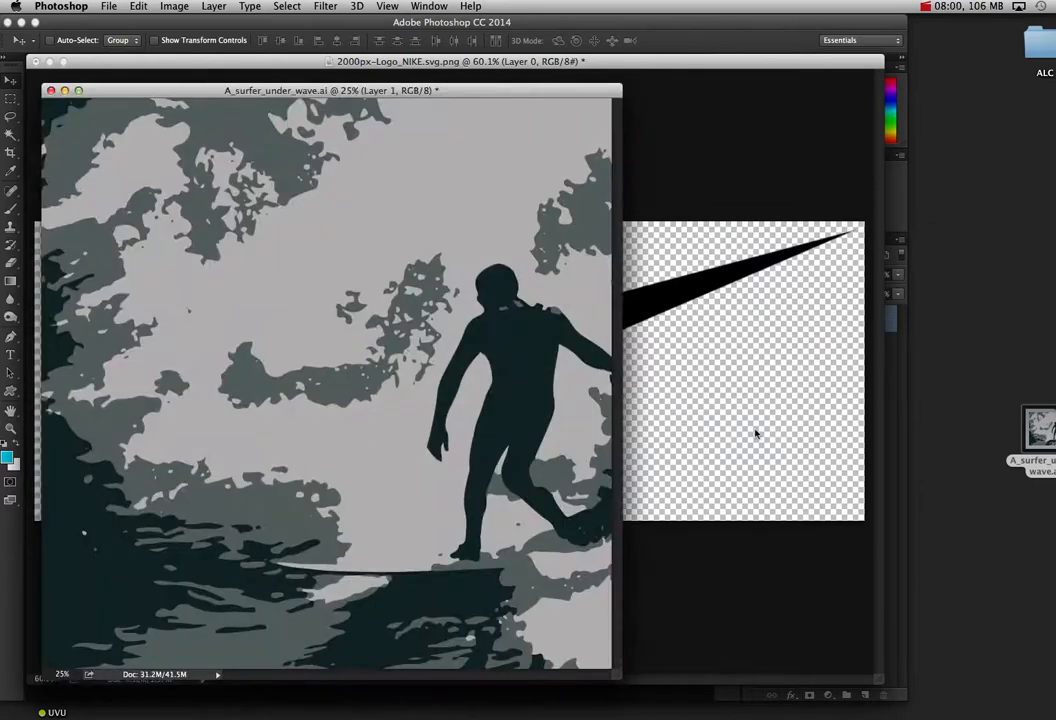
Step: Copy the entire wave-surfer image and select the black swoosh in the logo document with the Magic Wand
key("super+a")
key("super+c")
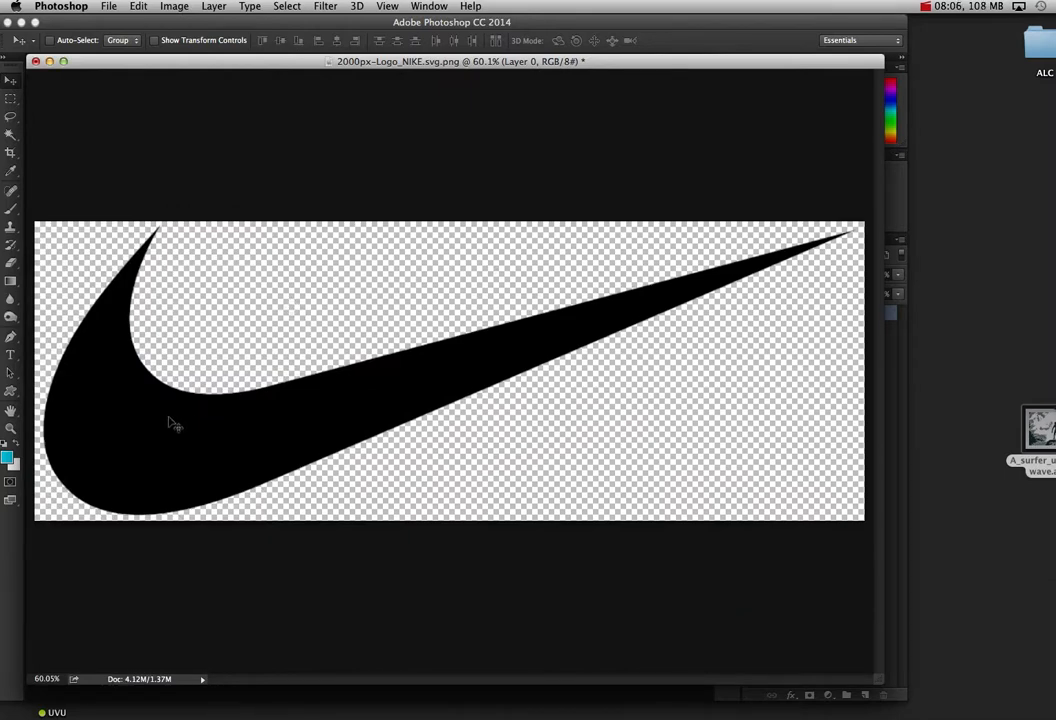
left_click(10, 134)
left_click(139, 383)
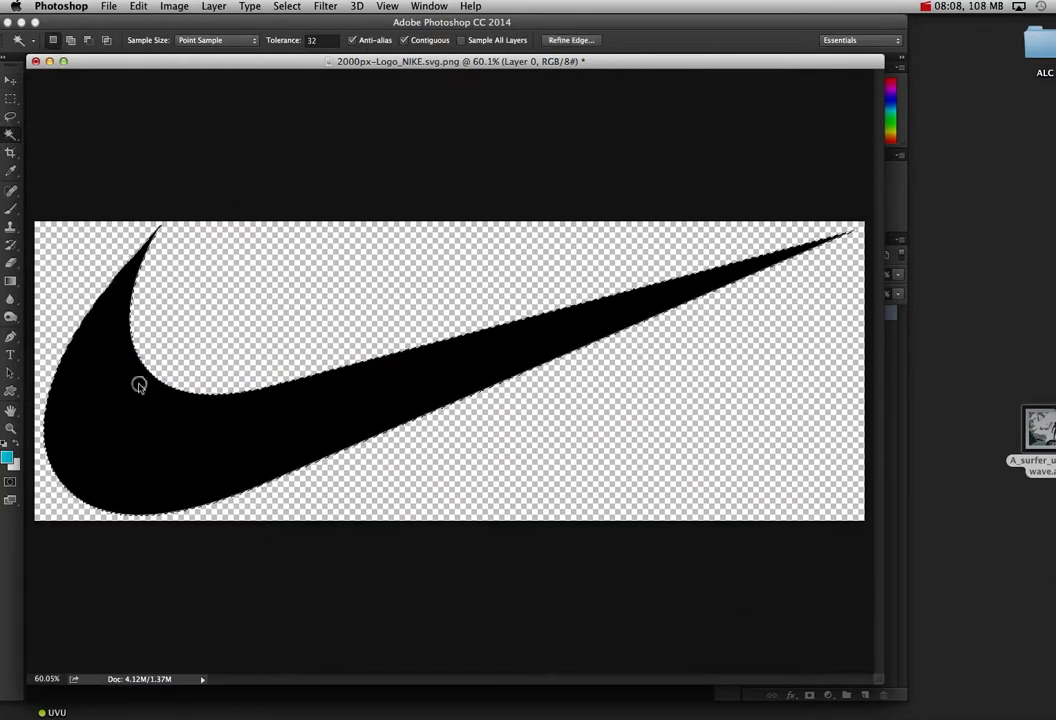
Step: Paste the copied wave-surfer artwork into the swoosh selection with Paste Into
left_click(139, 7)
mouse_move(280, 144)
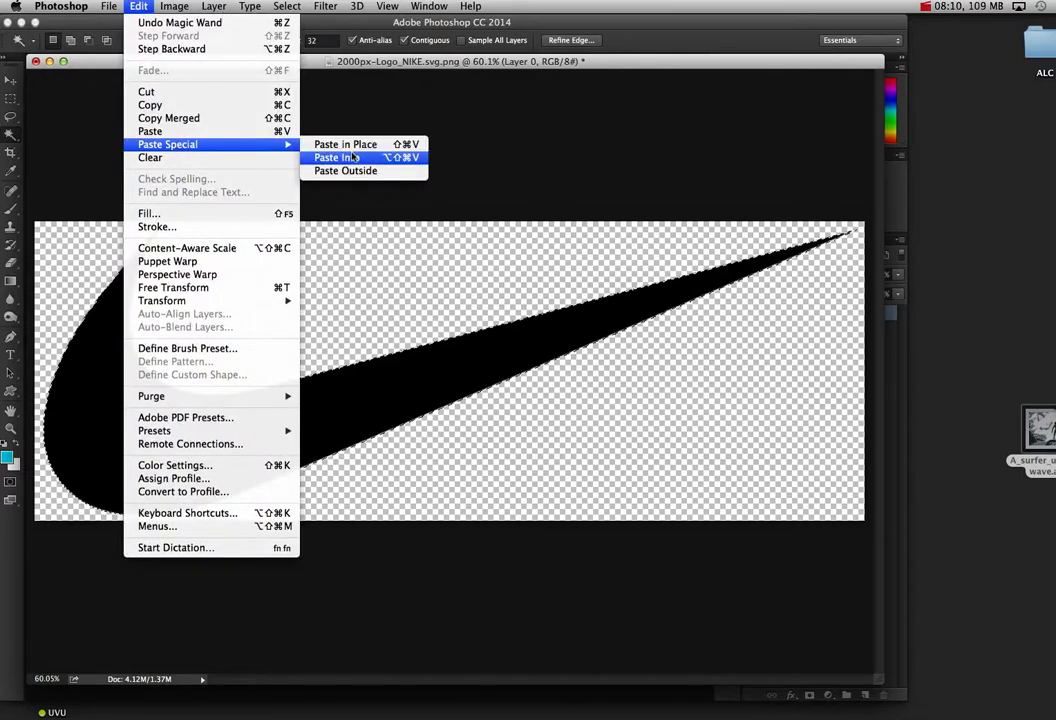
left_click(352, 157)
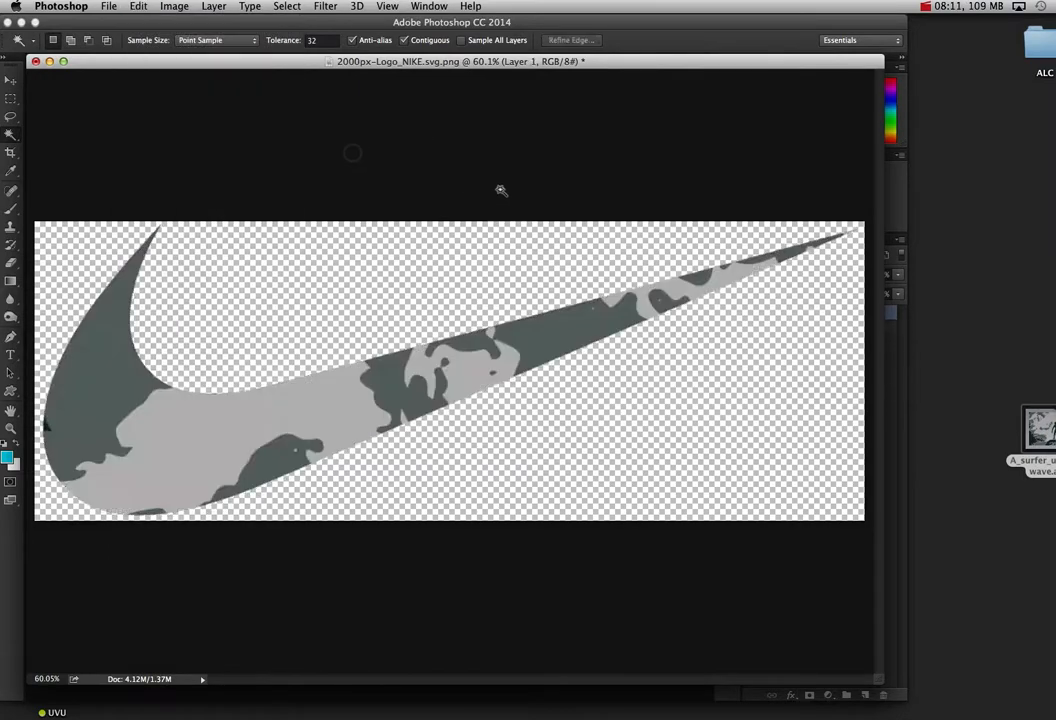
Step: Reposition the pasted artwork inside the swoosh and scale it to about 55% width and 48% height
left_click(11, 80)
left_click_drag(384, 382, 361, 340)
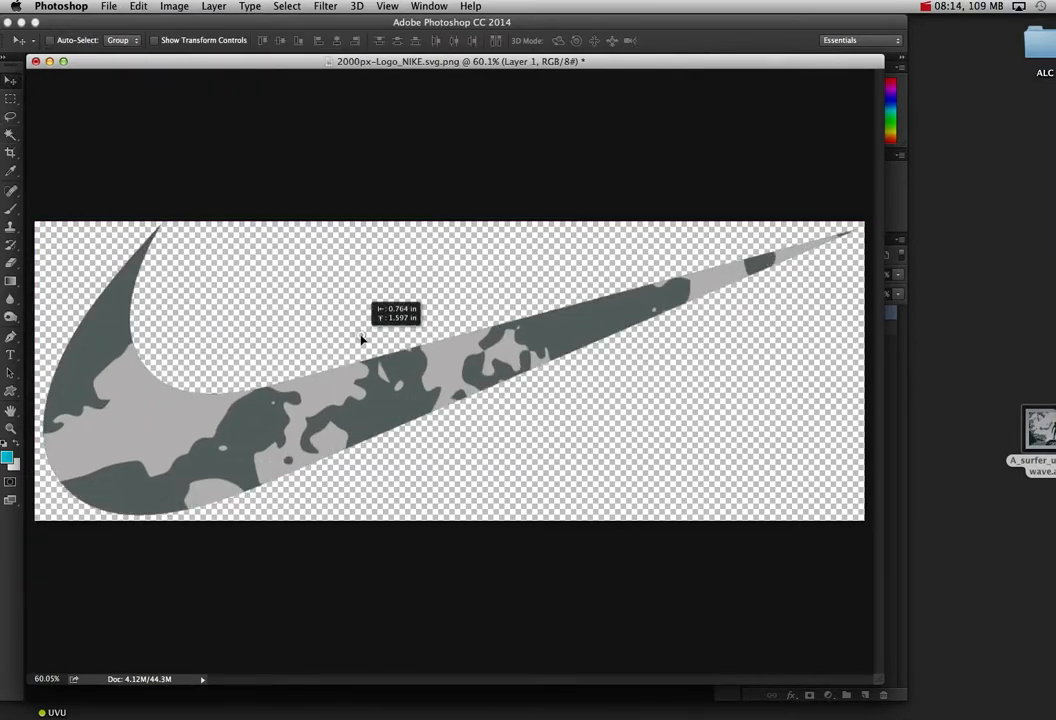
key("super+t")
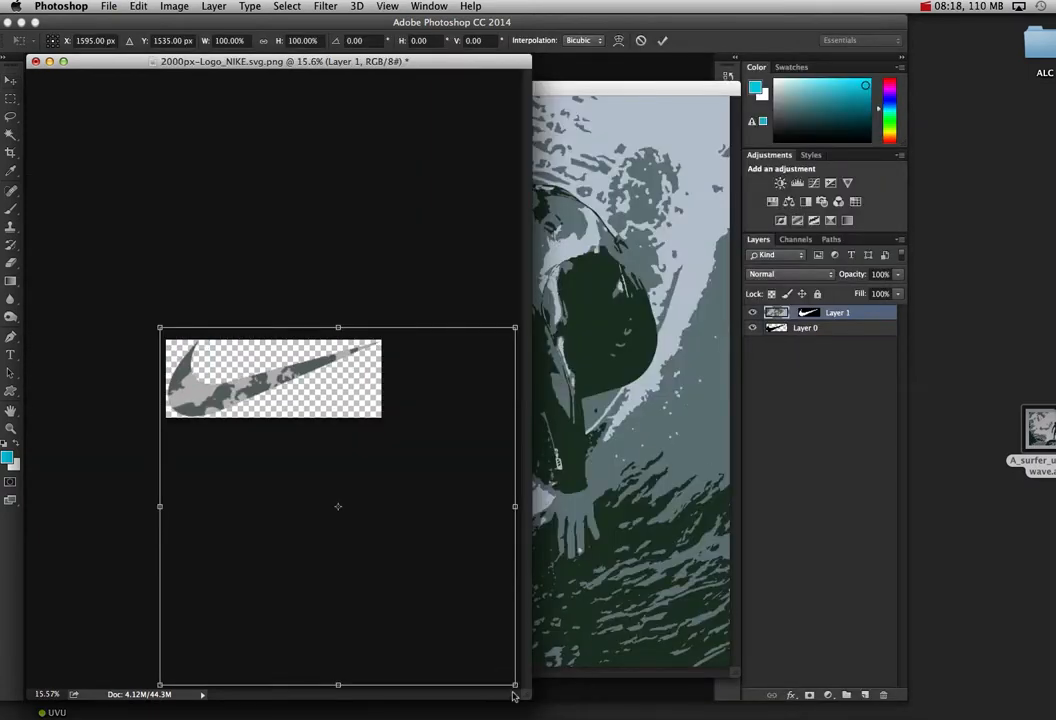
left_click_drag(515, 686, 387, 442)
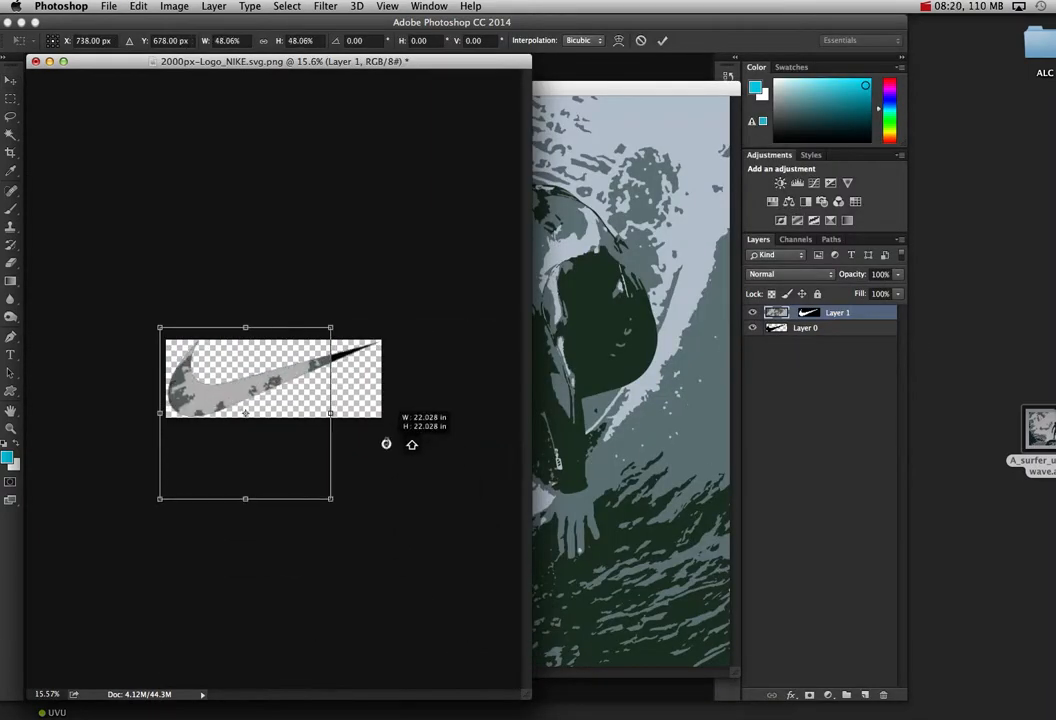
left_click_drag(335, 393, 358, 392)
left_click_drag(258, 376, 271, 352)
Step: Flip the artwork horizontally, widen it to about 65% so it spans the swoosh, reposition it and apply the transform
right_click(266, 388)
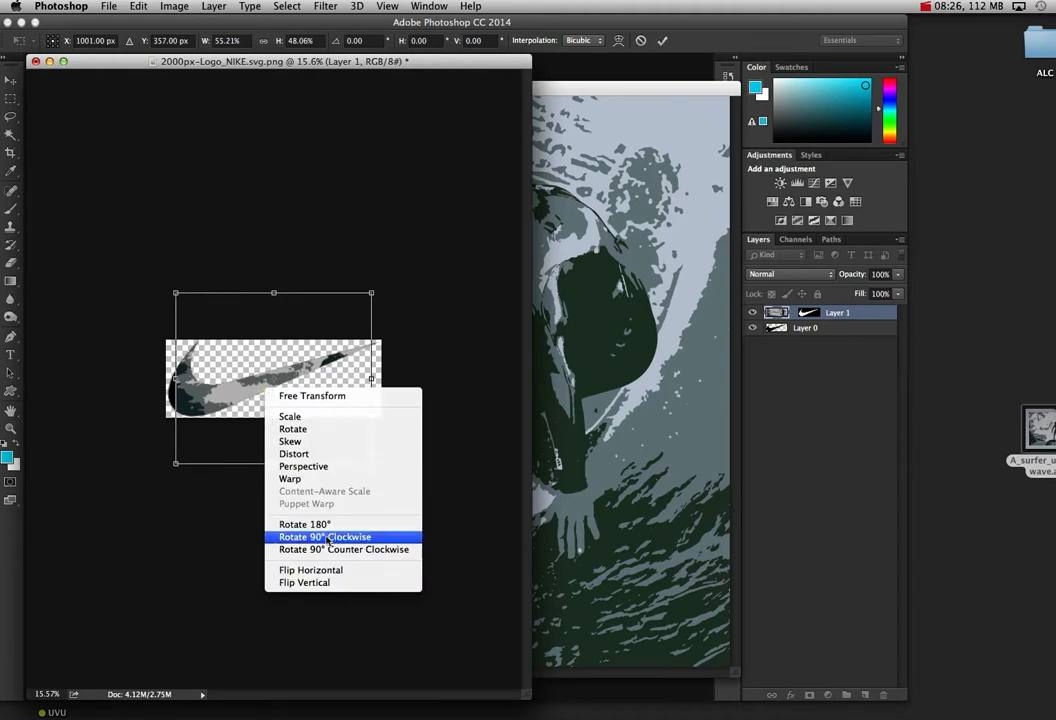
left_click(330, 570)
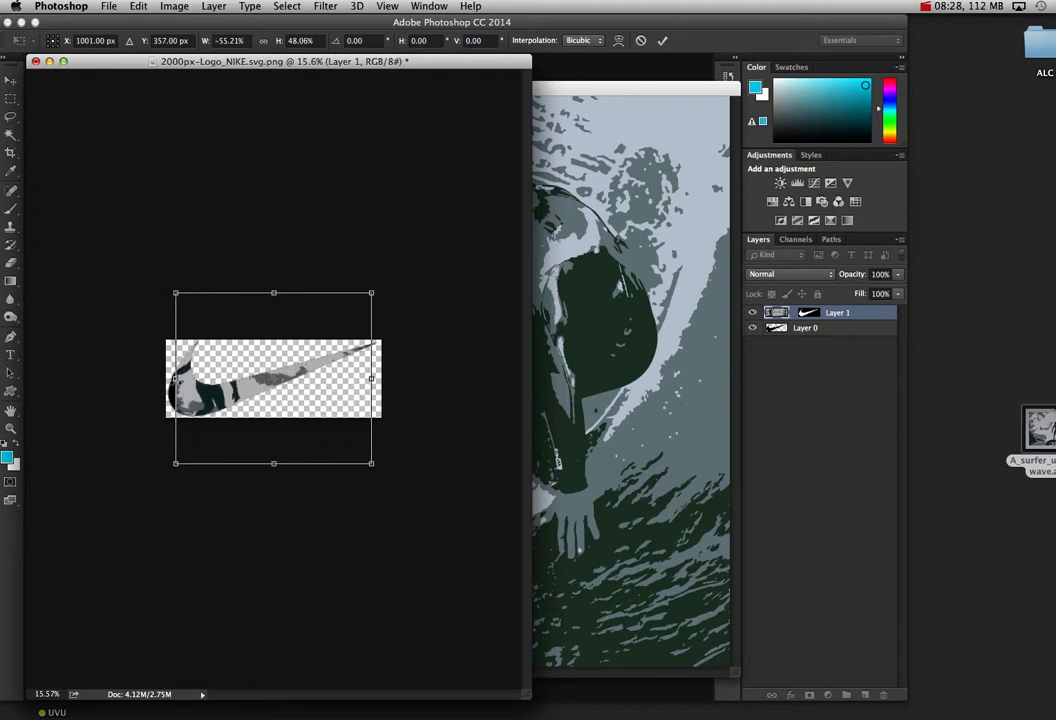
left_click_drag(176, 379, 157, 379)
left_click_drag(246, 403, 240, 422)
left_click_drag(365, 396, 374, 396)
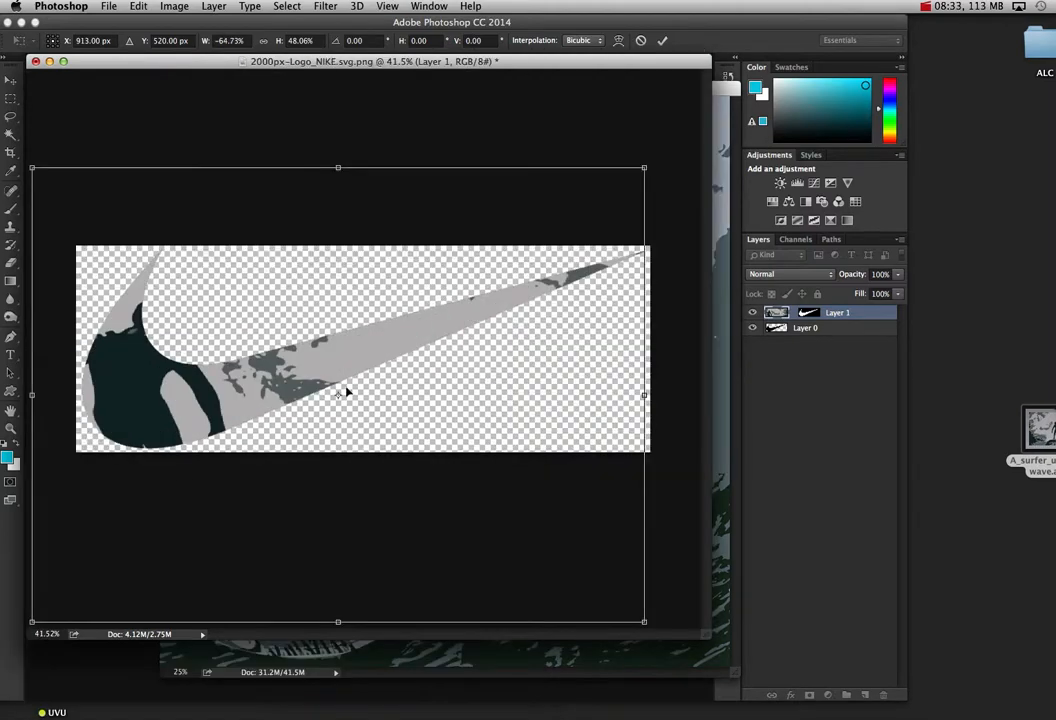
left_click_drag(344, 389, 236, 382)
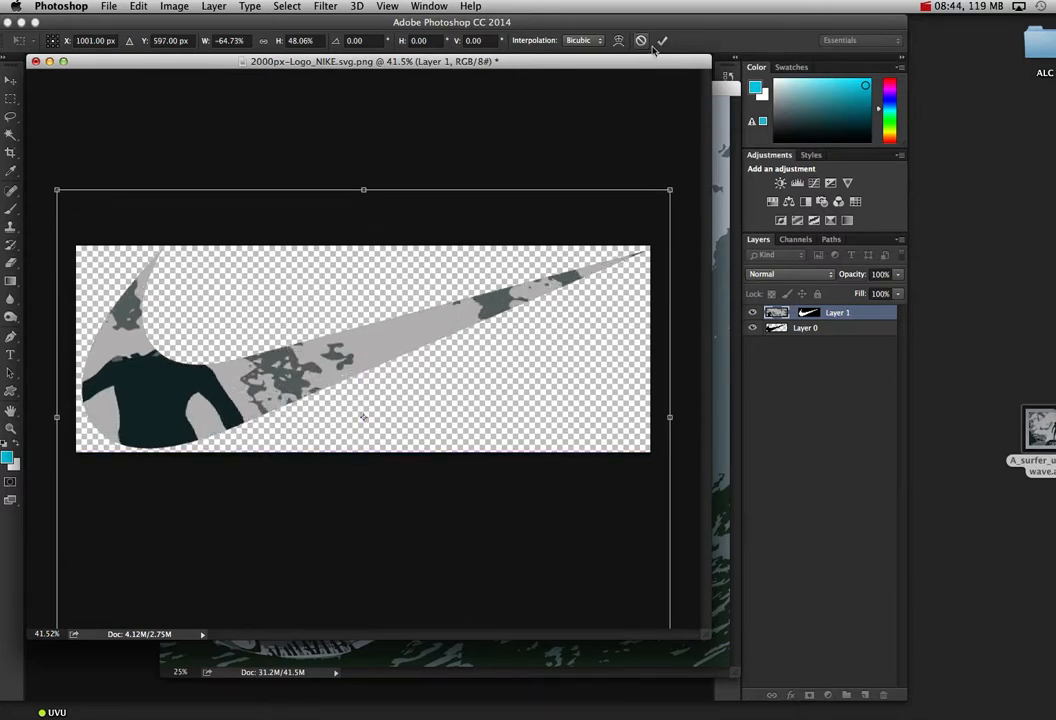
left_click(661, 41)
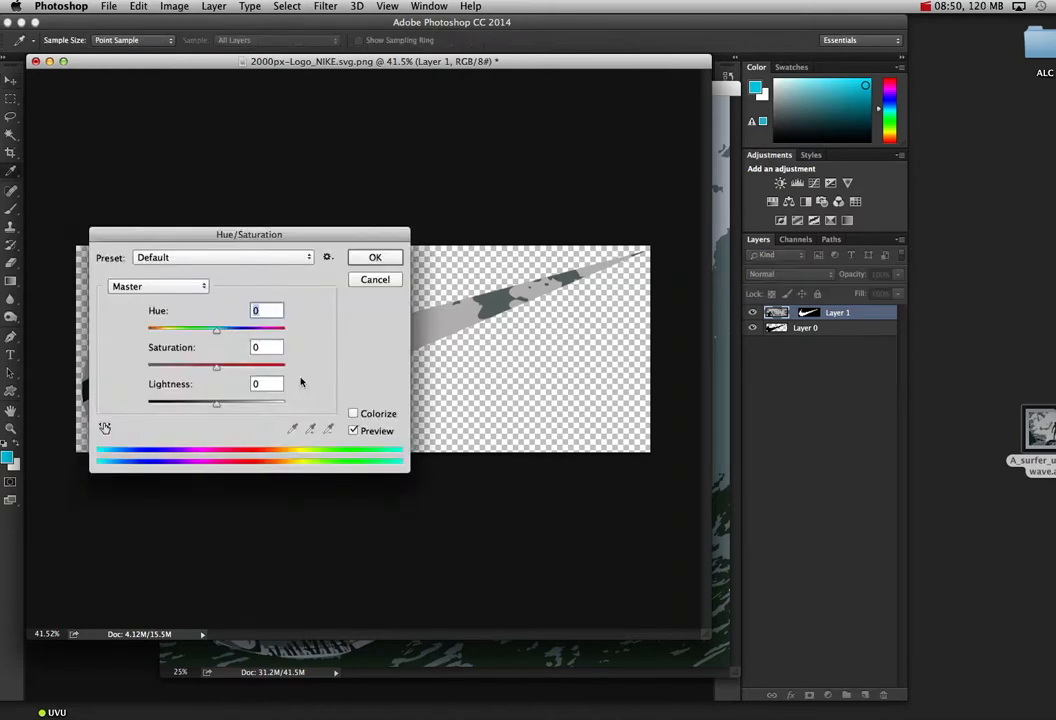
Step: Recolour the swoosh artwork with Hue/Saturation, setting Hue to +79 and Saturation to +53
left_click_drag(295, 237, 708, 268)
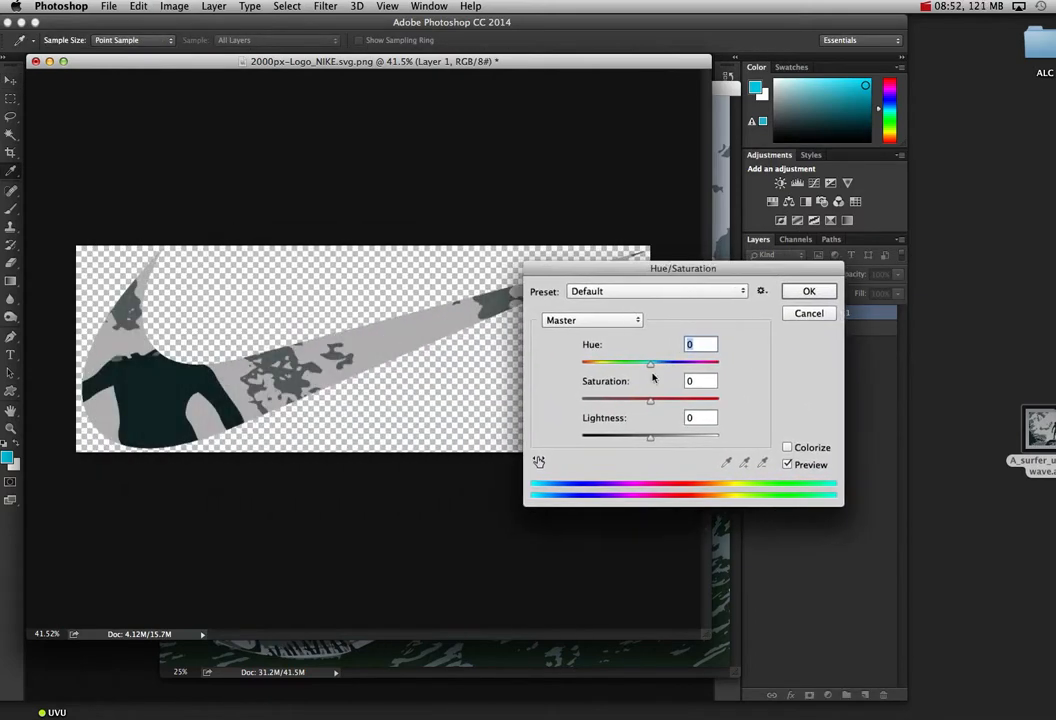
left_click_drag(650, 363, 692, 367)
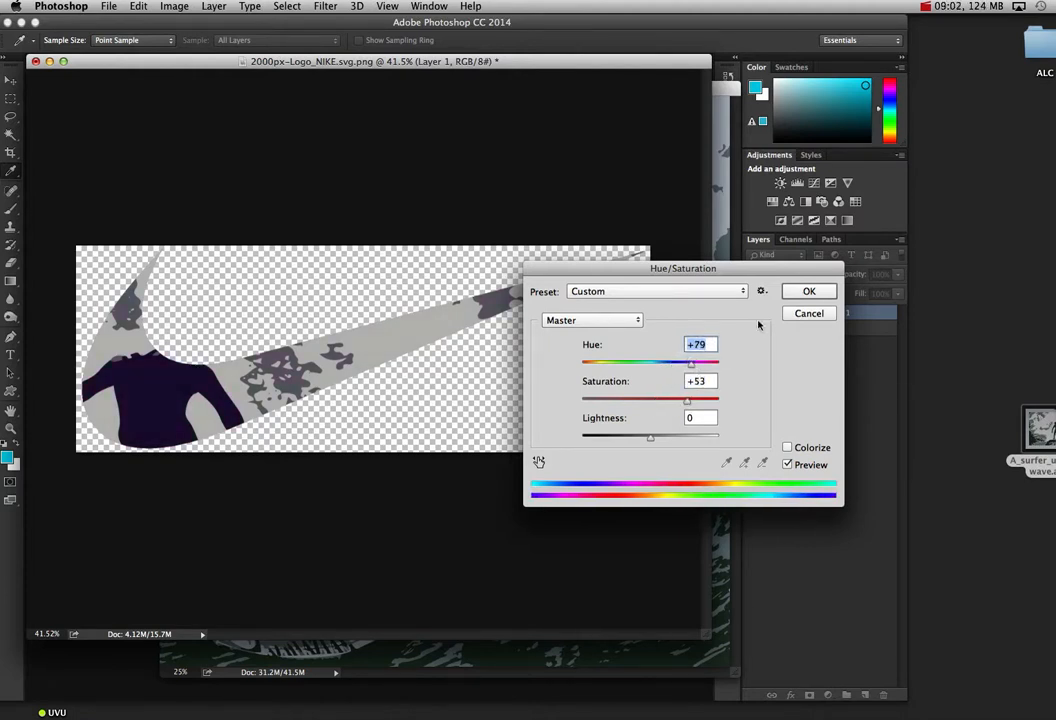
left_click(805, 293)
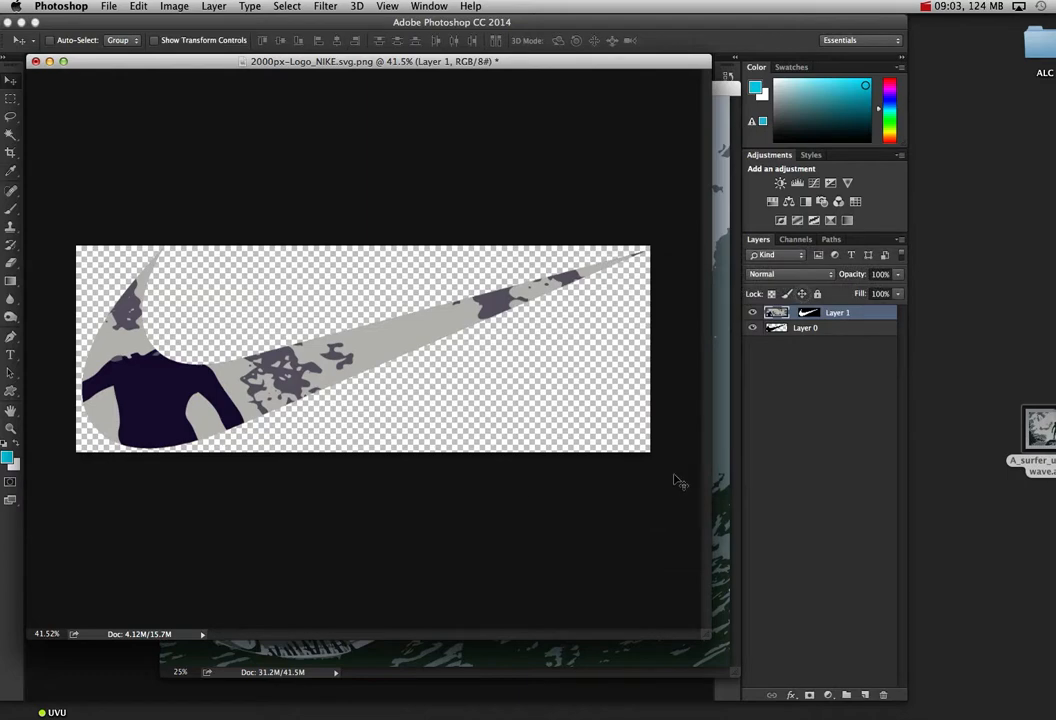
Step: Deselect the image in Surfer.ai and shift its Hue to -92 with Hue/Saturation
left_click(730, 555)
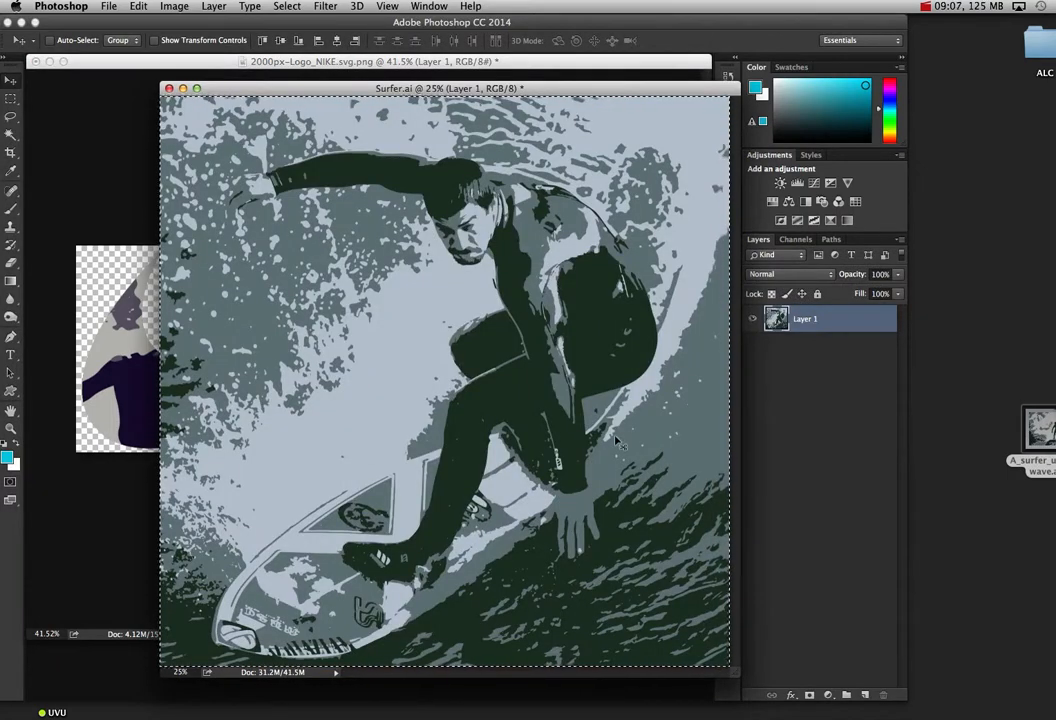
key("super+d")
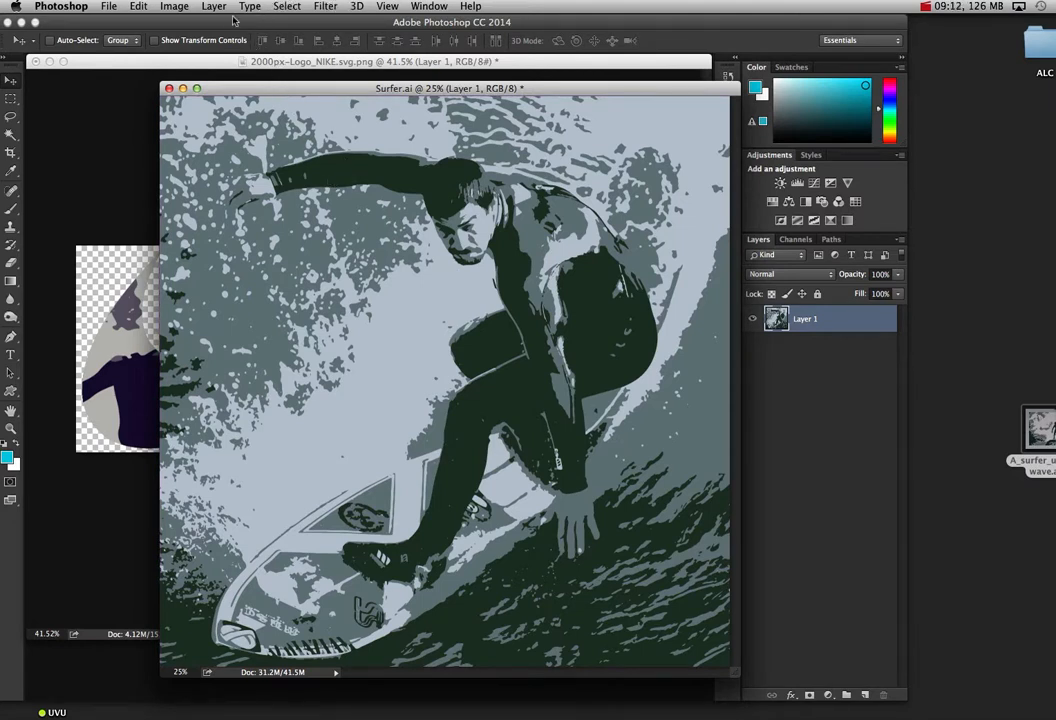
left_click(176, 6)
mouse_move(178, 43)
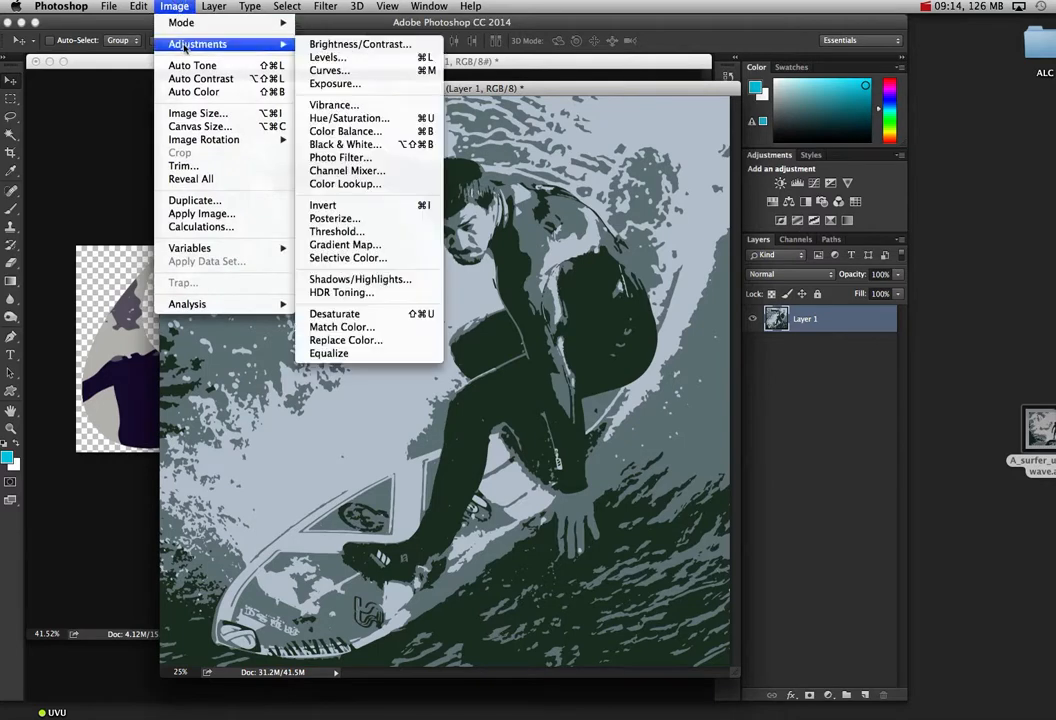
left_click(387, 119)
left_click_drag(650, 362, 605, 376)
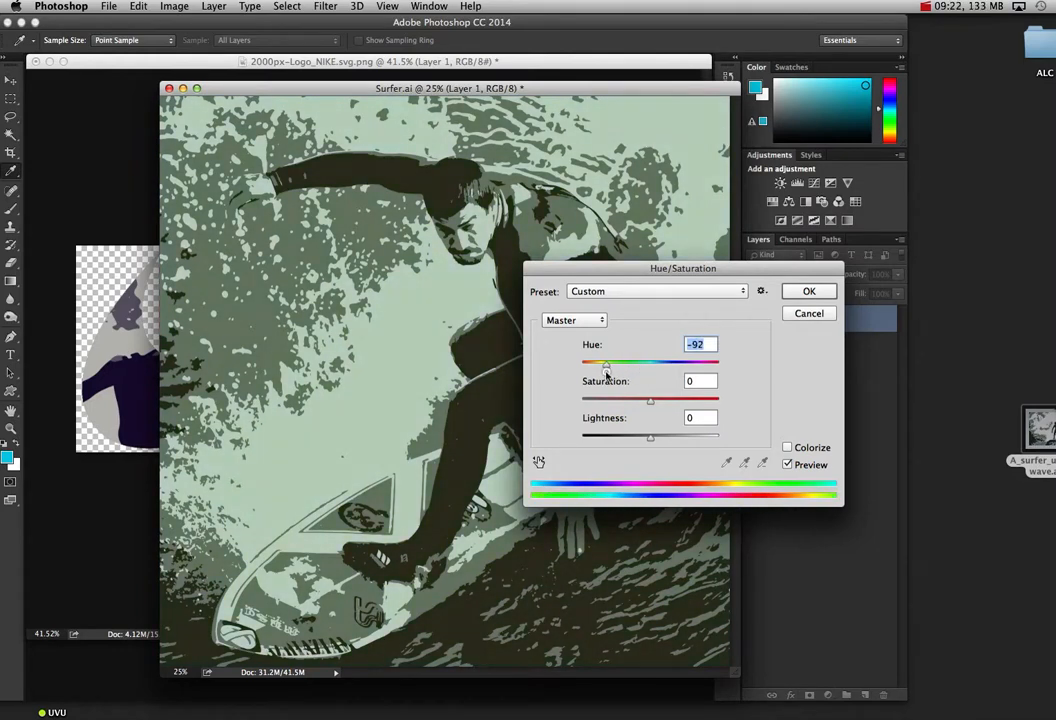
left_click(806, 292)
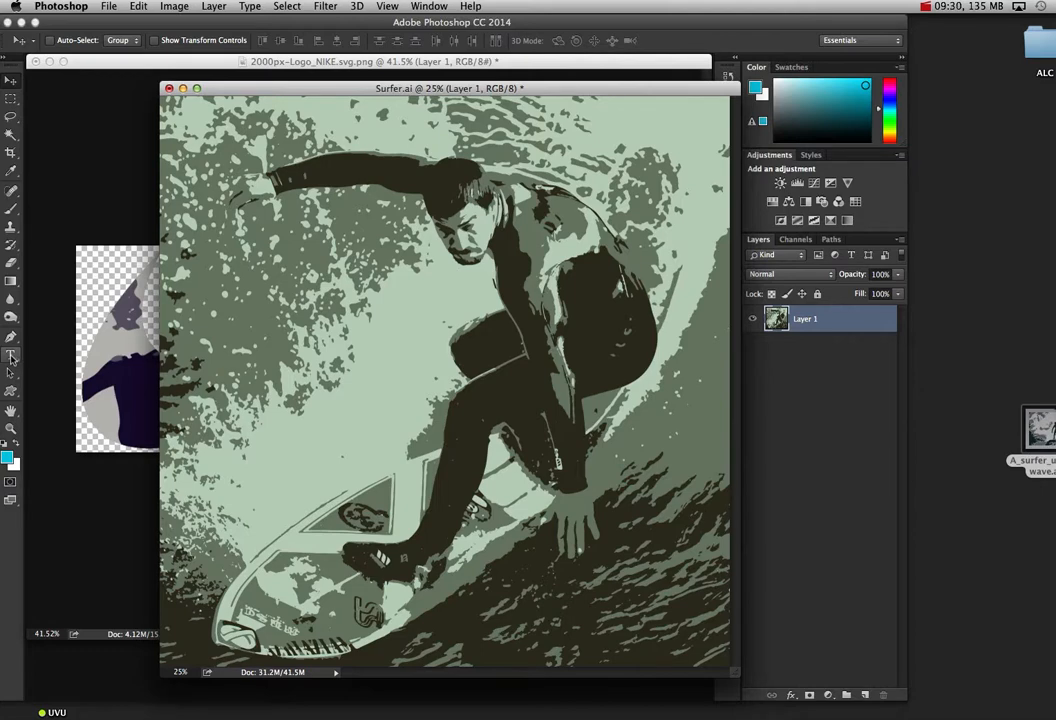
Step: Copy the entire recoloured surfer image and create a new blank document with a white background
key("super+a")
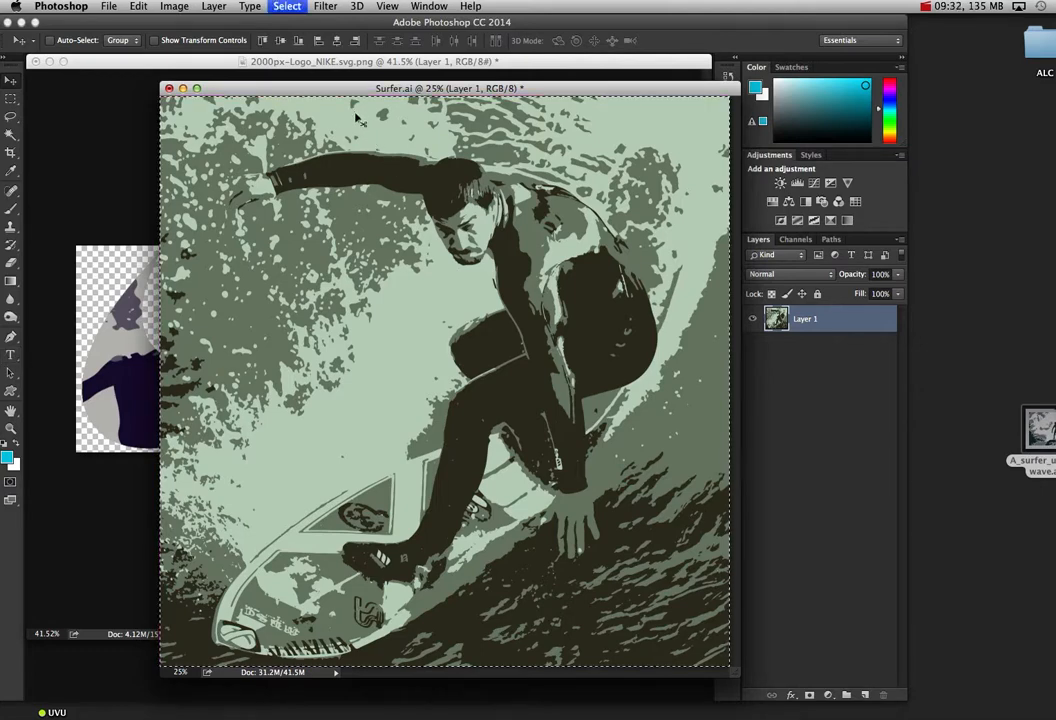
key("super+c")
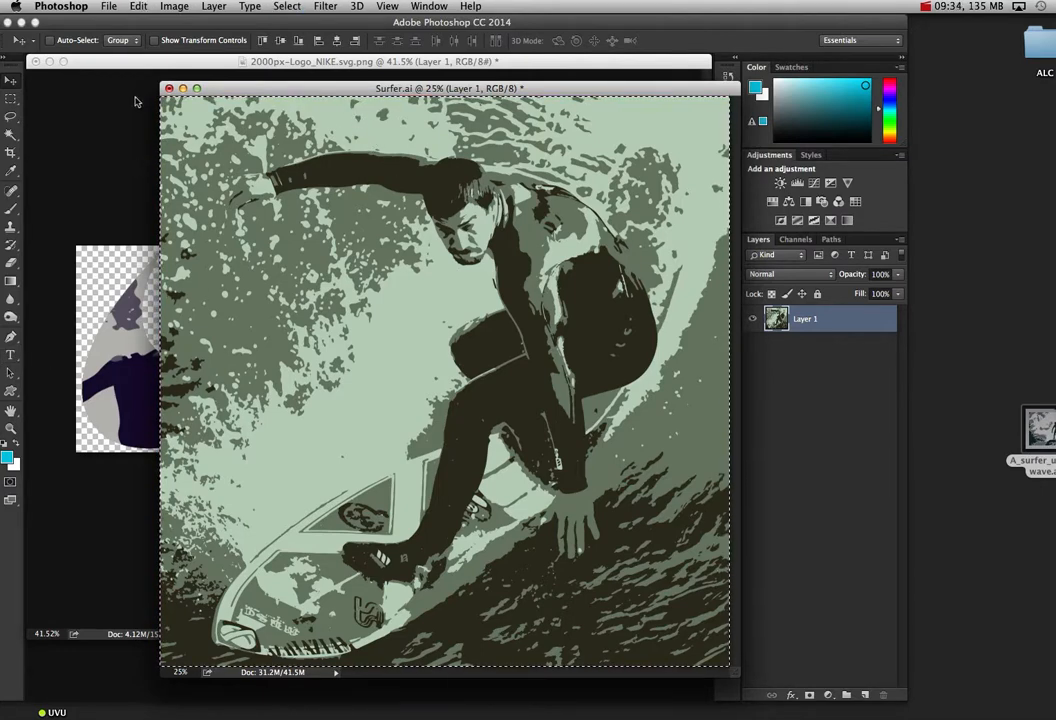
left_click(109, 6)
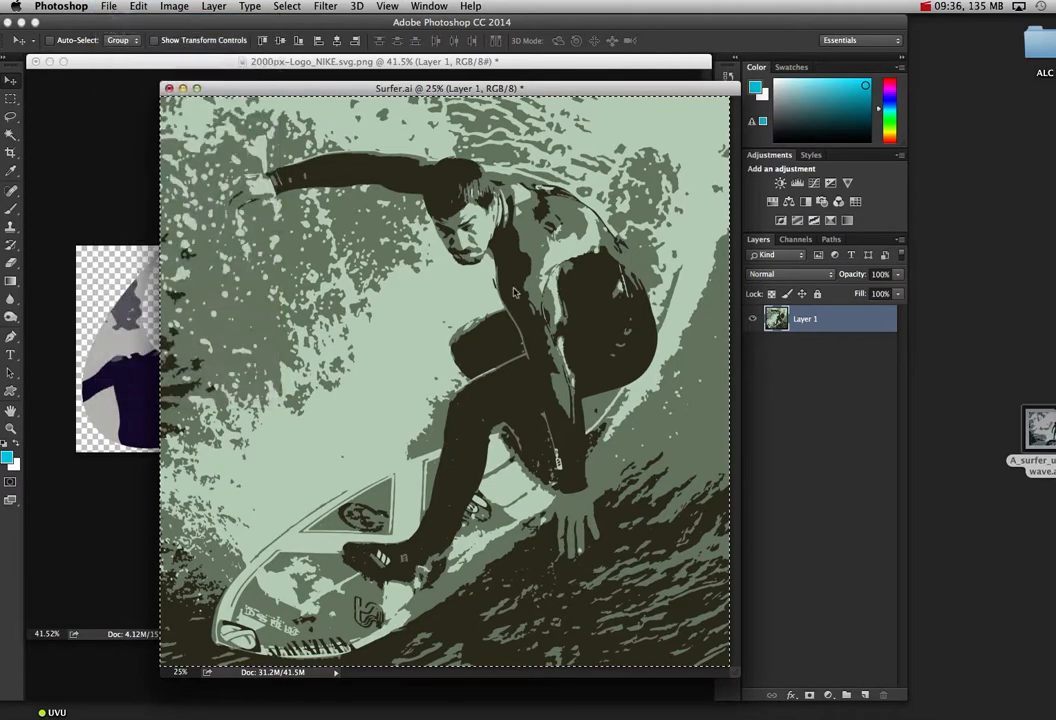
key("super+n")
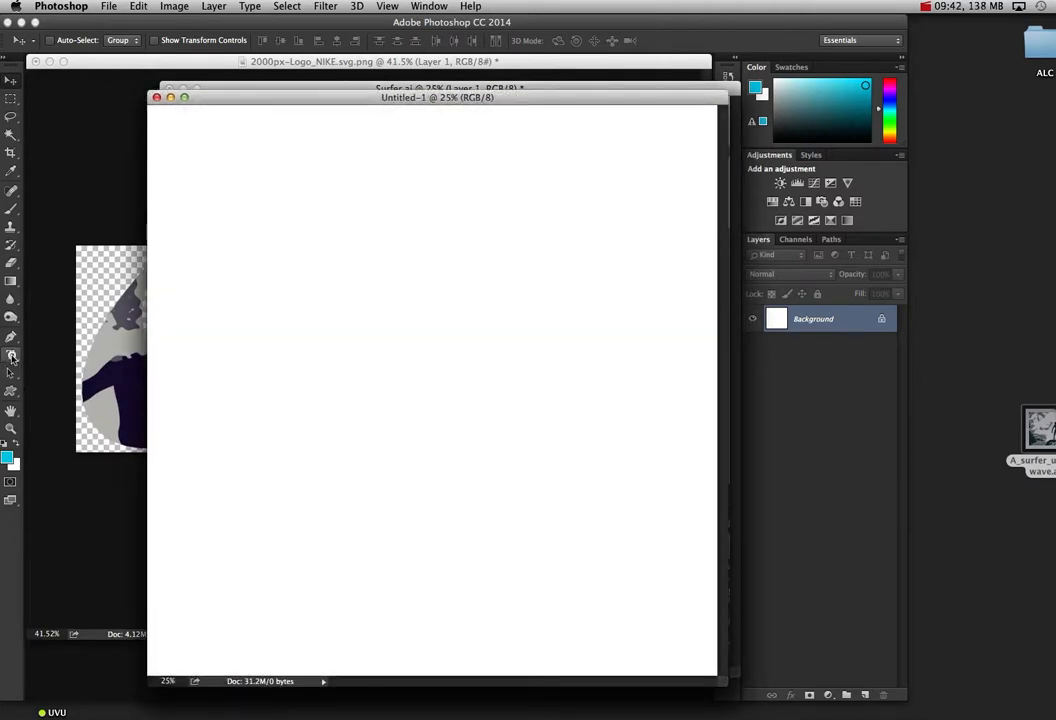
Step: Set up the Horizontal Type Mask Tool with the Haettenschweiler Regular font at 200 pt
left_click(12, 356)
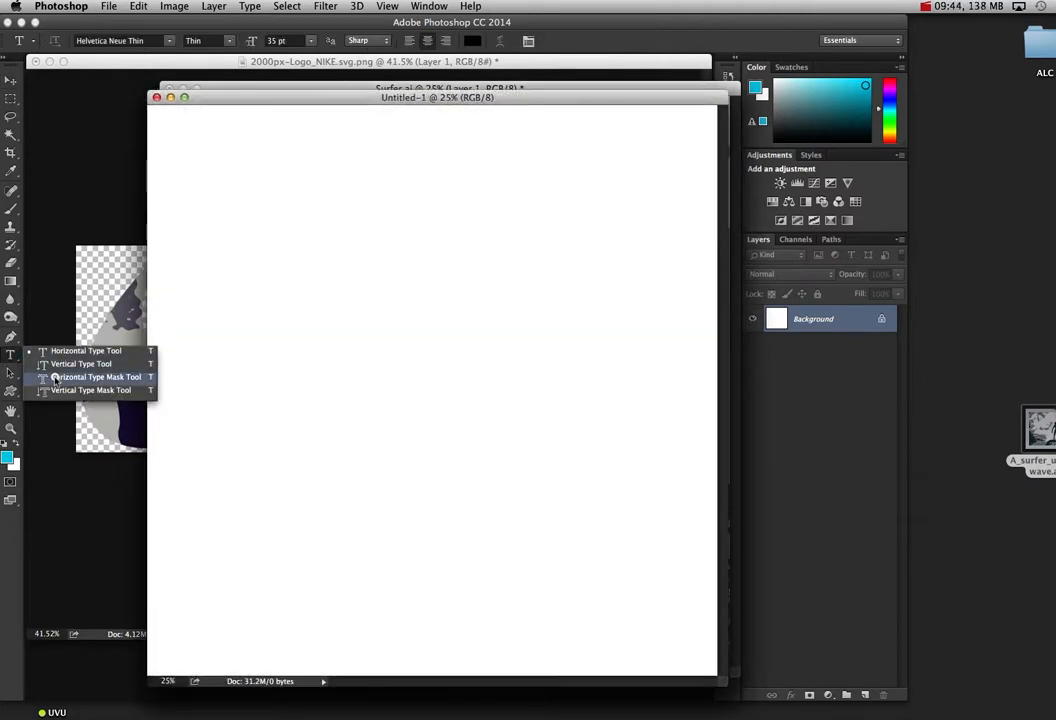
left_click(95, 377)
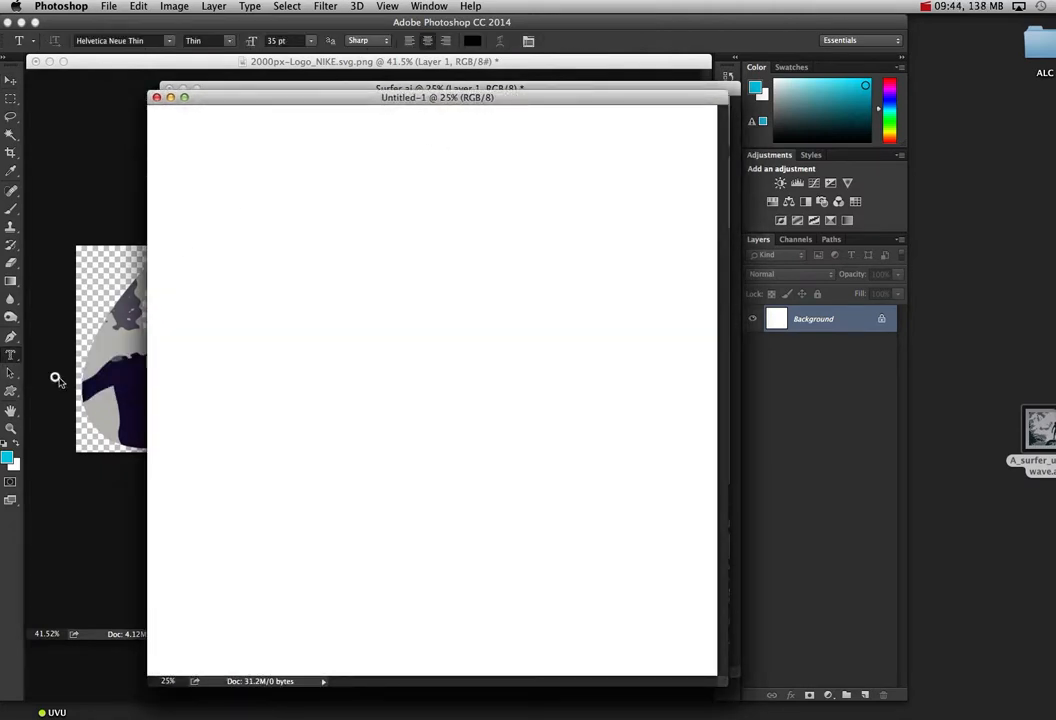
left_click(166, 39)
left_click(169, 41)
left_click(170, 44)
left_click(245, 233)
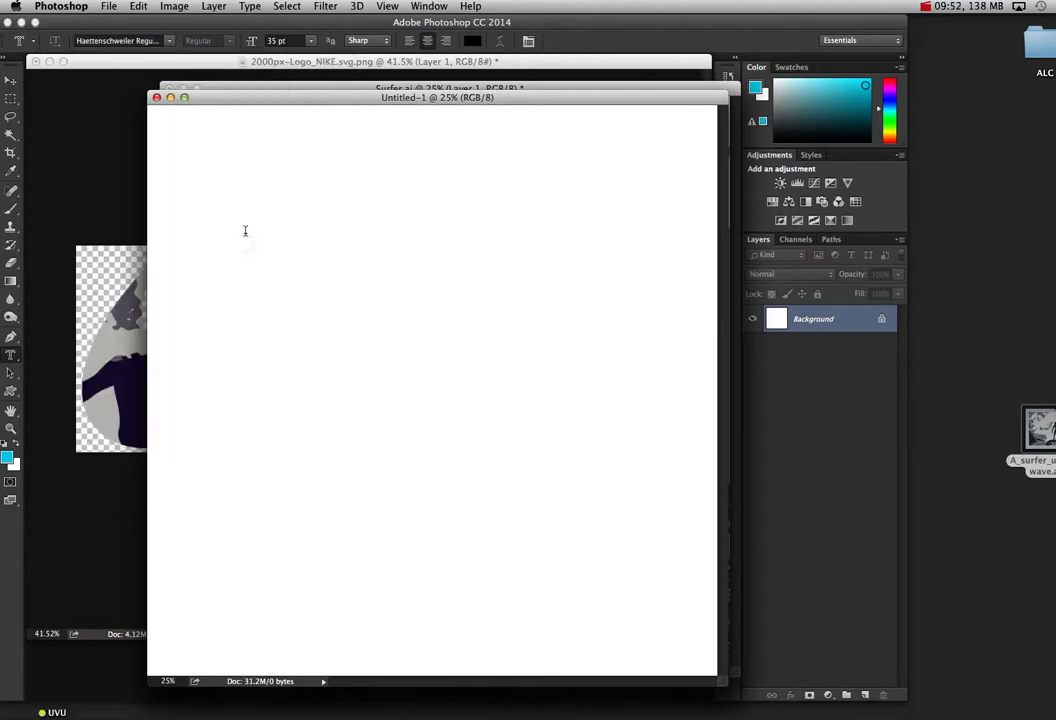
left_click(311, 41)
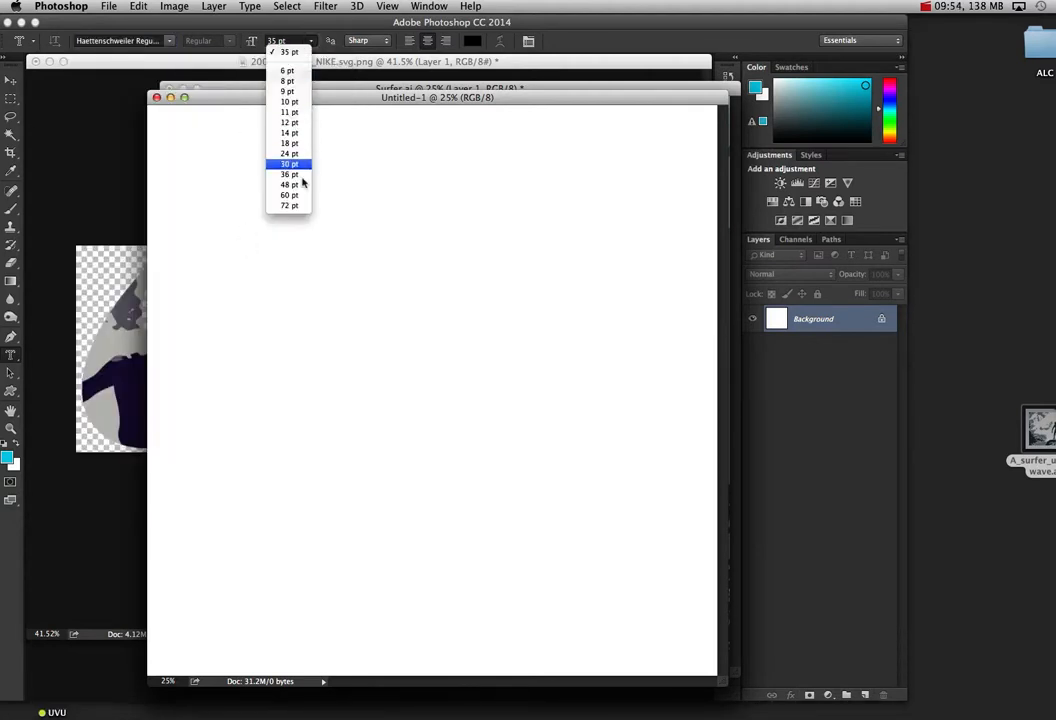
left_click(295, 40)
left_click_drag(295, 40, 260, 41)
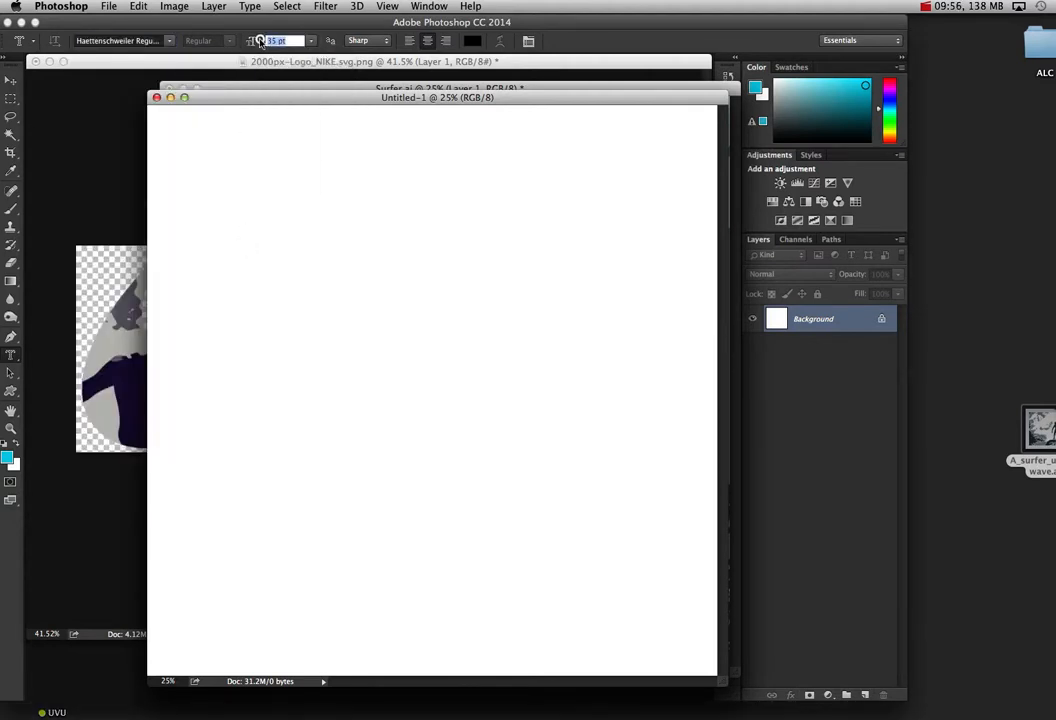
type("200")
key("Return")
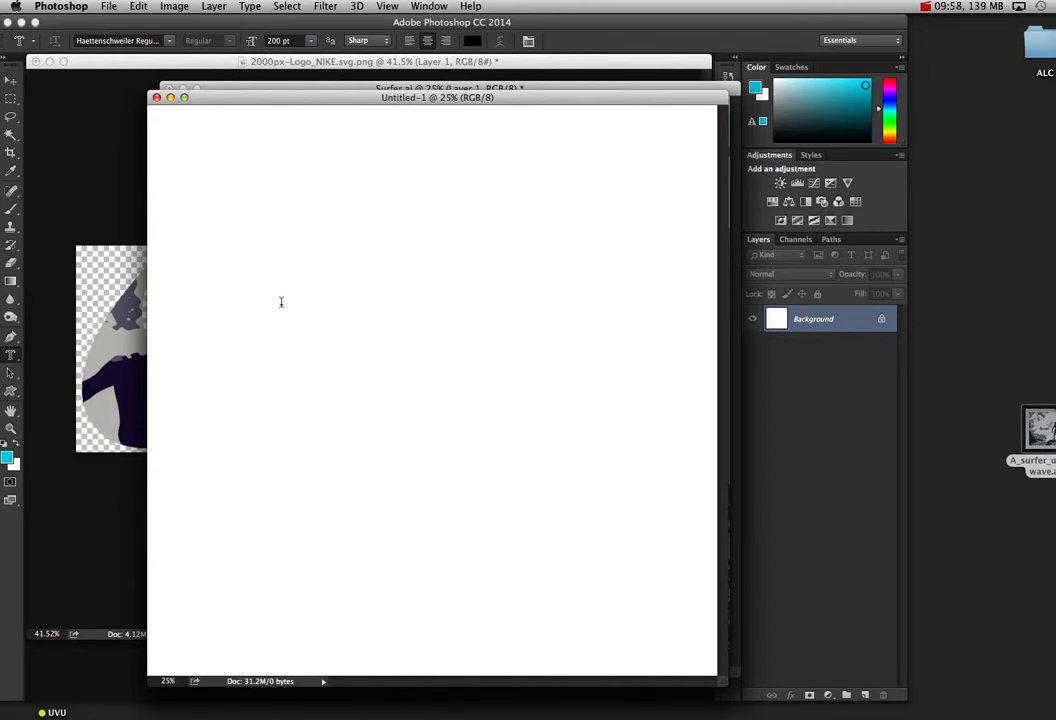
Step: Create a type-mask selection reading SURF in the upper-left part of the blank canvas
left_click(281, 302)
type("SURF")
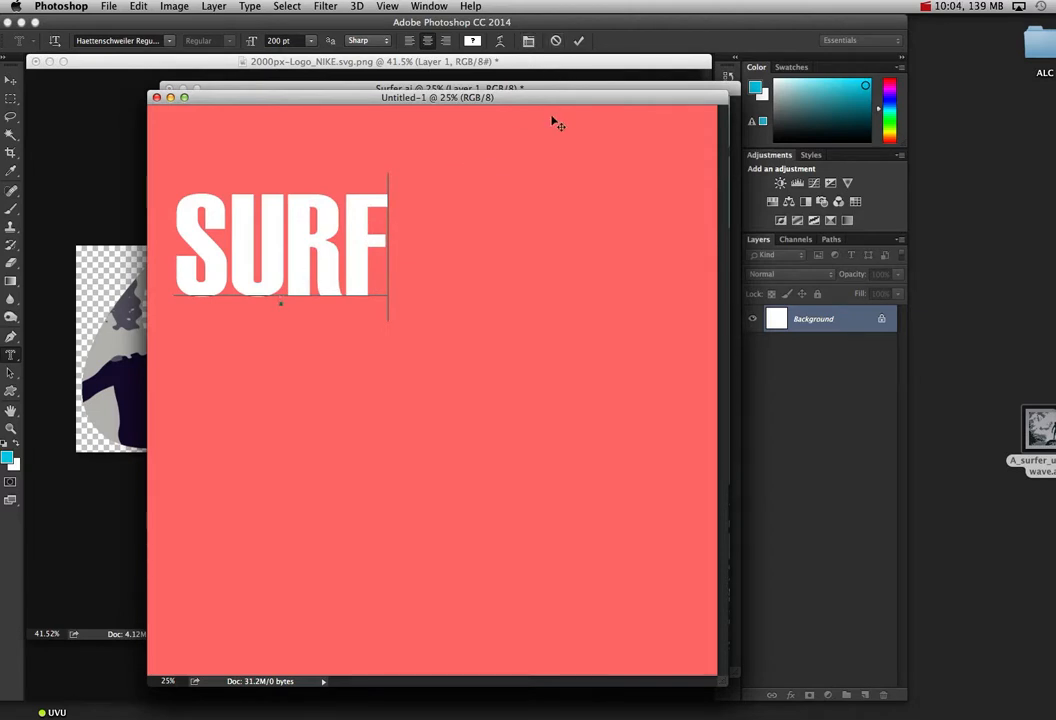
left_click(580, 42)
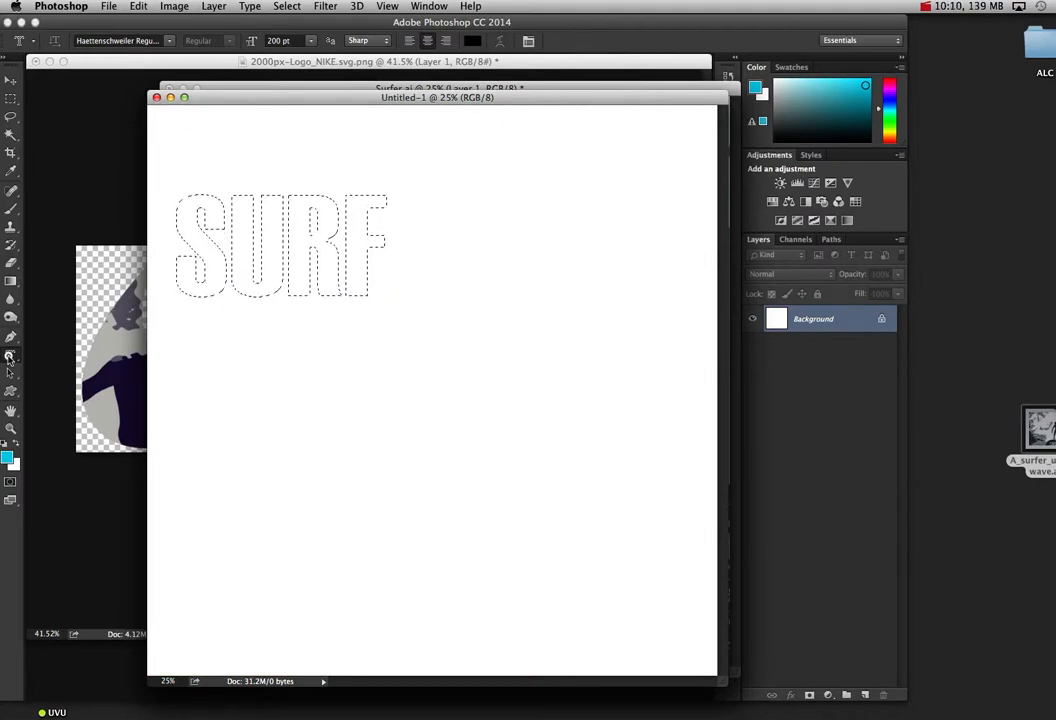
left_click(9, 357)
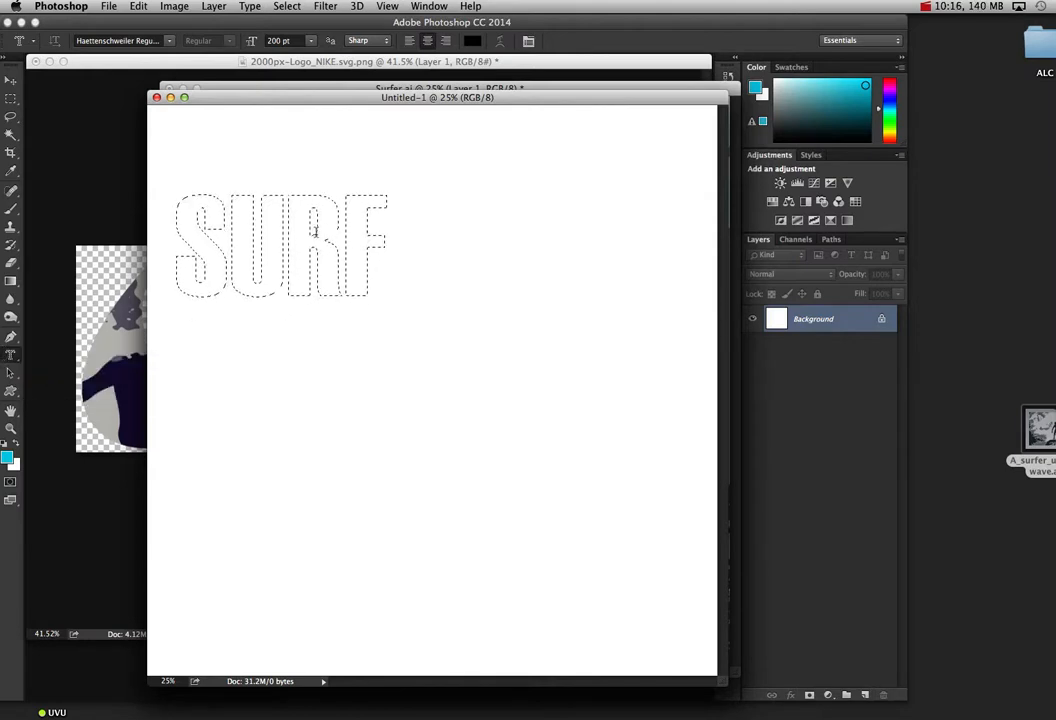
Step: Paste the copied surfer artwork into the SURF text selection with Paste Into
left_click(137, 6)
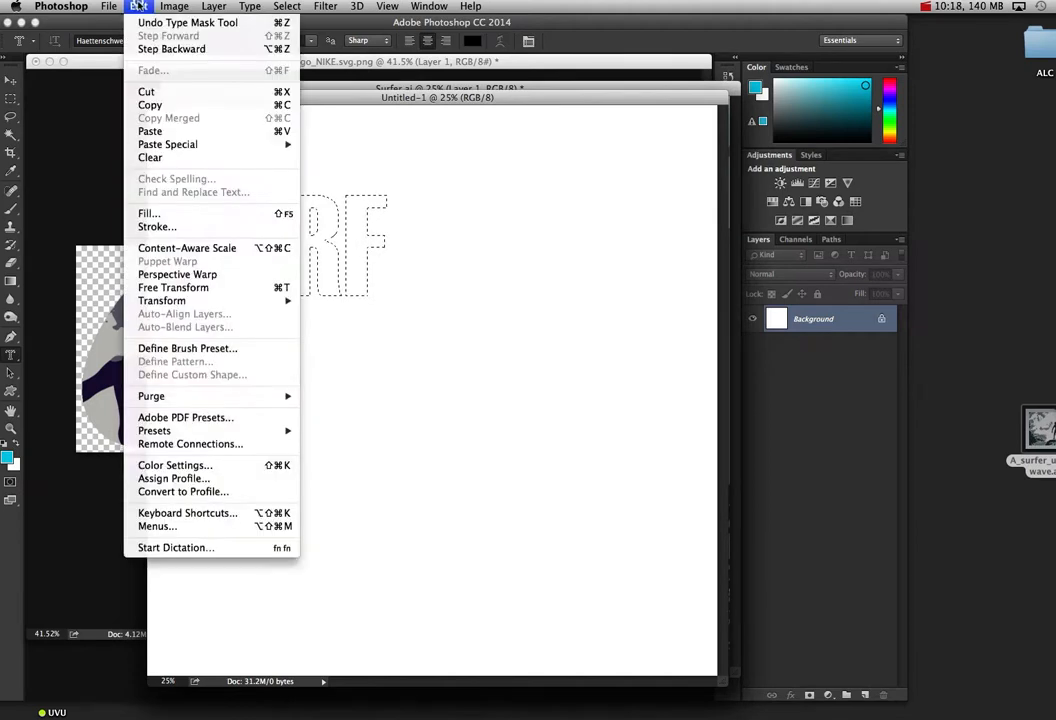
mouse_move(243, 144)
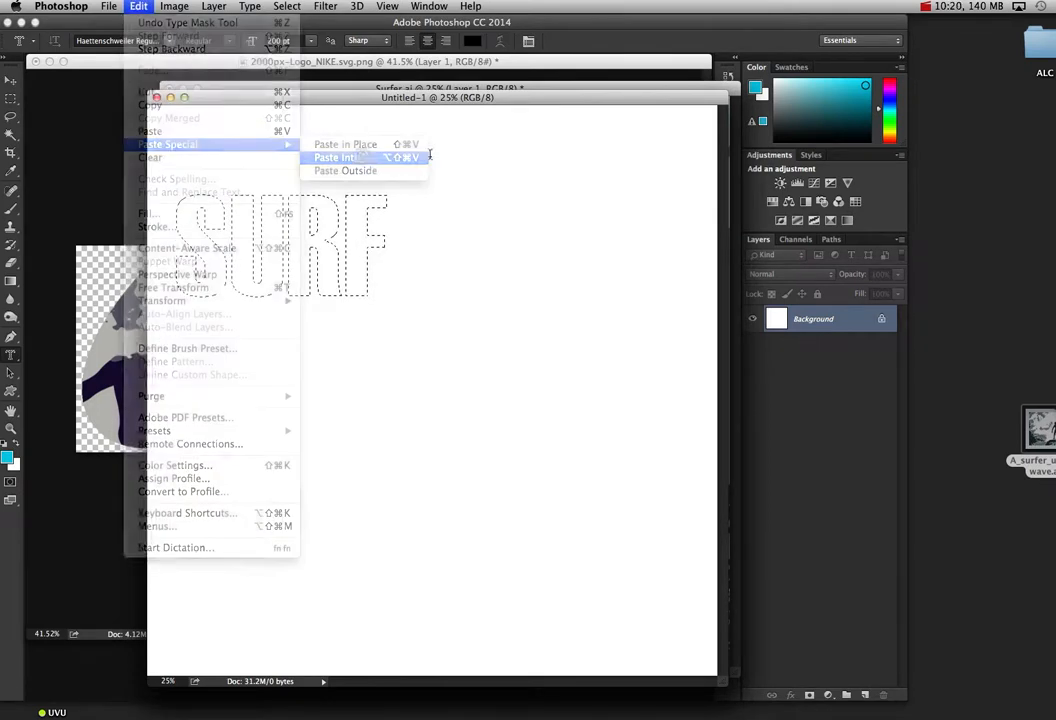
left_click(425, 157)
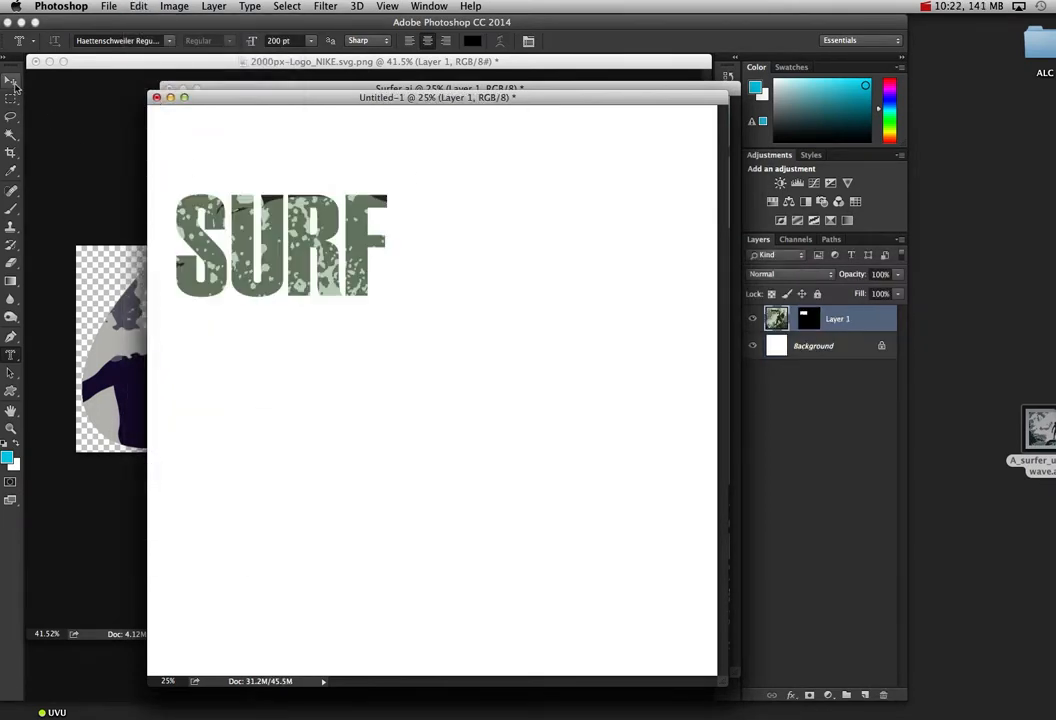
Step: Reposition the surfer artwork inside the SURF lettering and scale it down proportionally to about 38%
left_click(10, 79)
left_click_drag(215, 205, 302, 232)
left_click_drag(302, 232, 280, 210)
key("super+t")
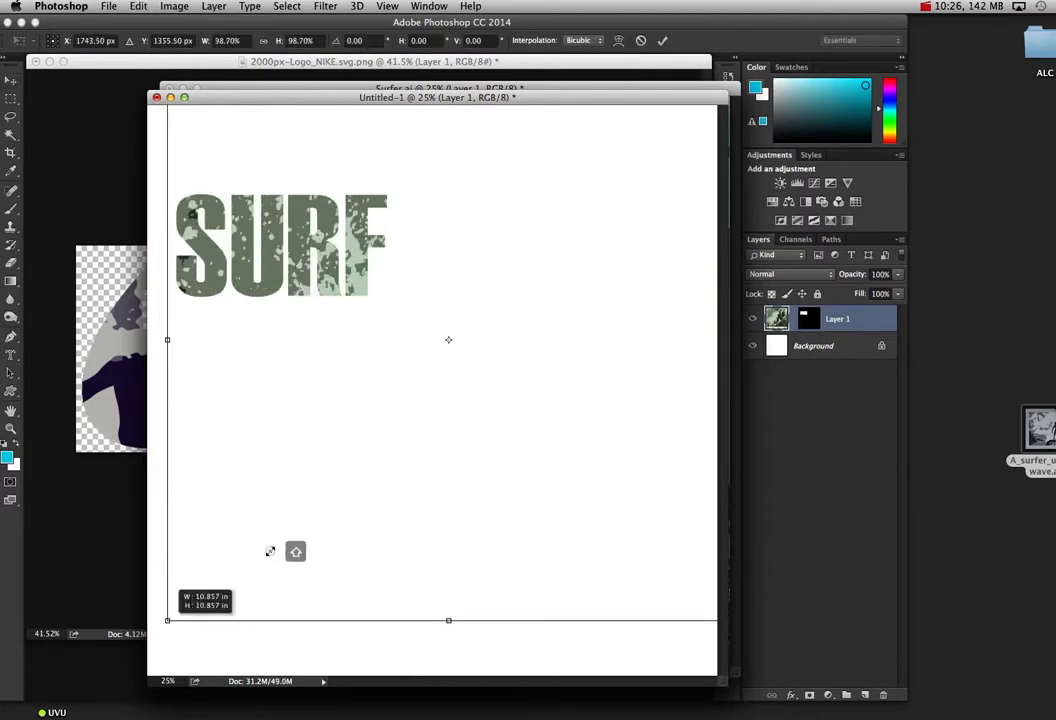
left_click_drag(273, 549, 504, 401)
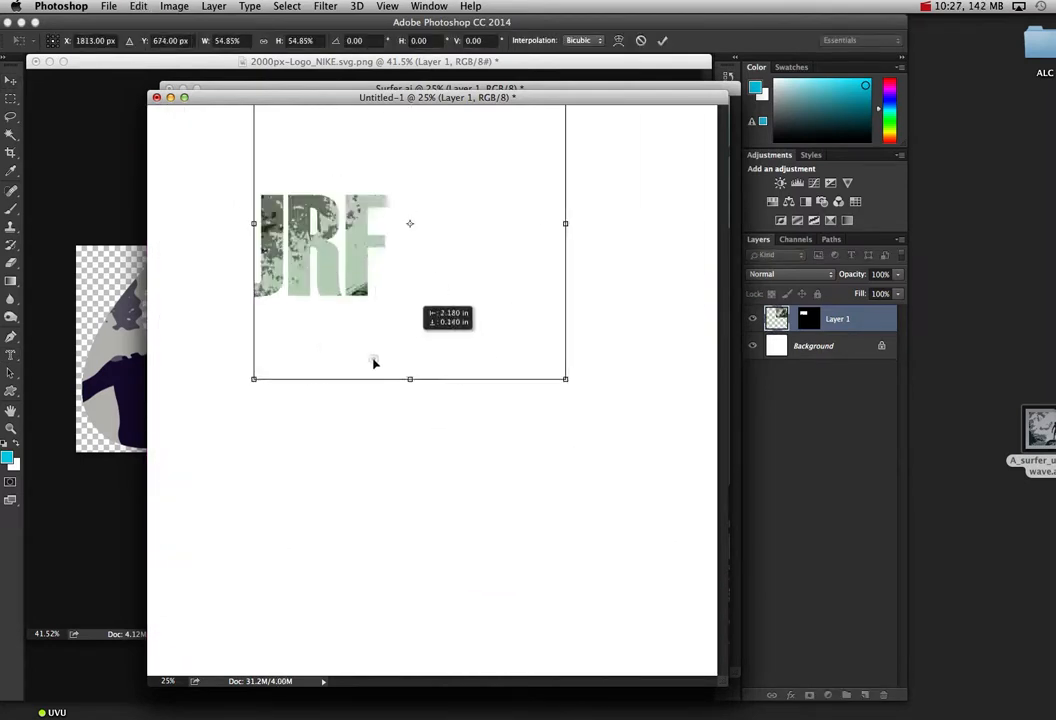
left_click_drag(372, 361, 311, 405)
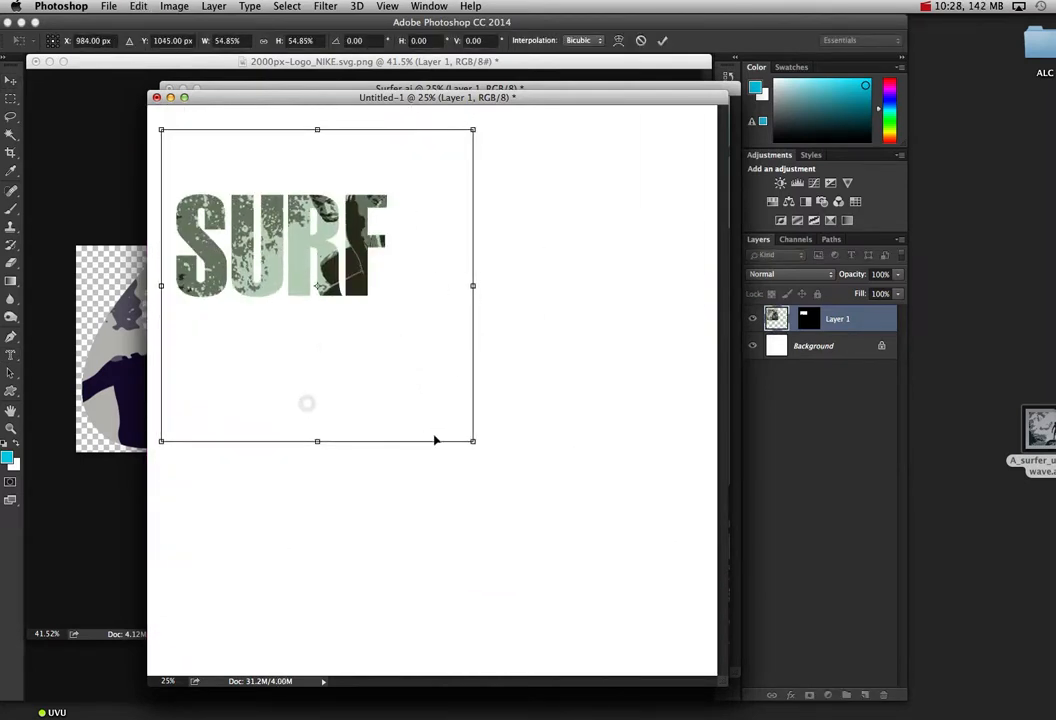
left_click_drag(476, 441, 395, 343)
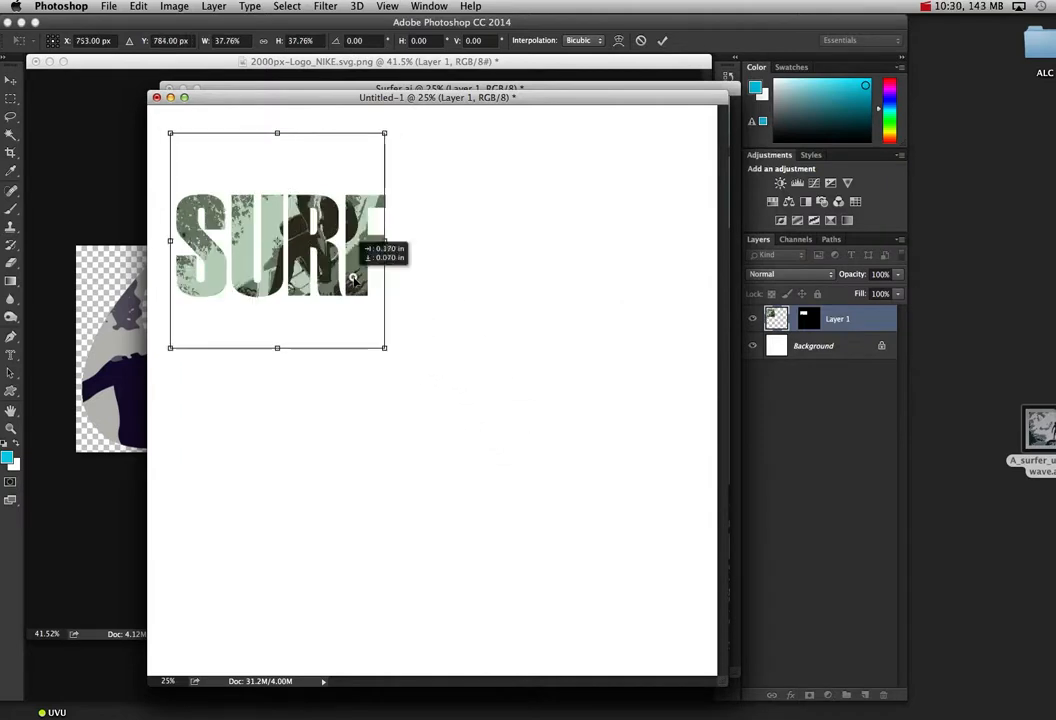
Step: Centre the surfer artwork behind the SURF letters and squash its height to about 32%, placing the surfer around the letter R
left_click_drag(349, 278, 354, 299)
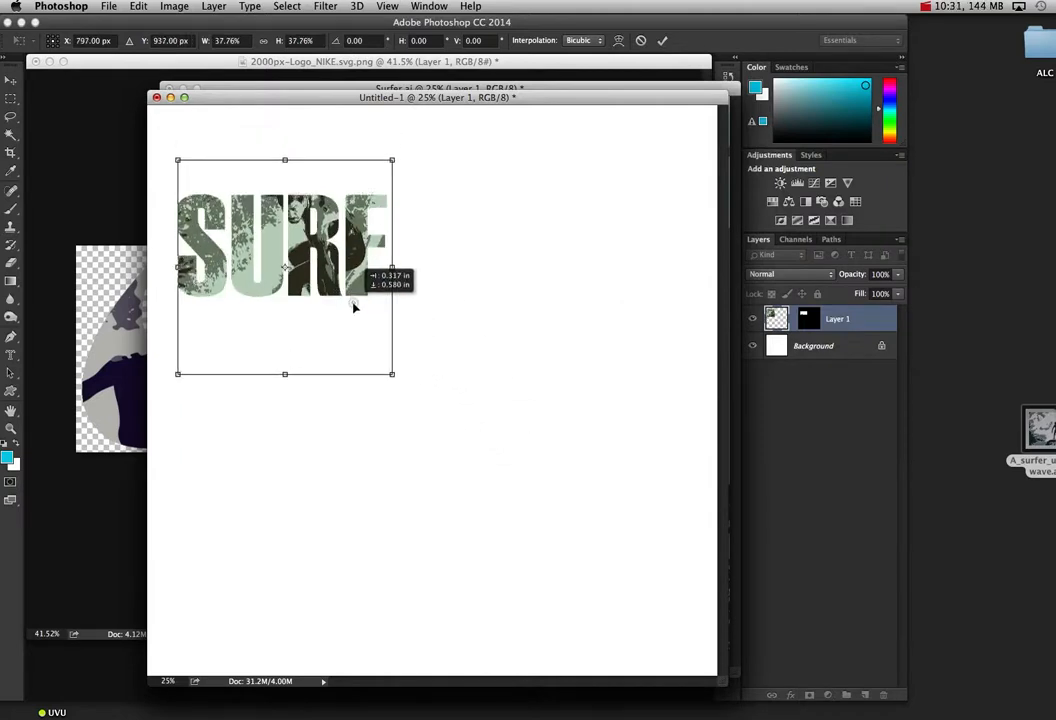
left_click_drag(354, 304, 347, 307)
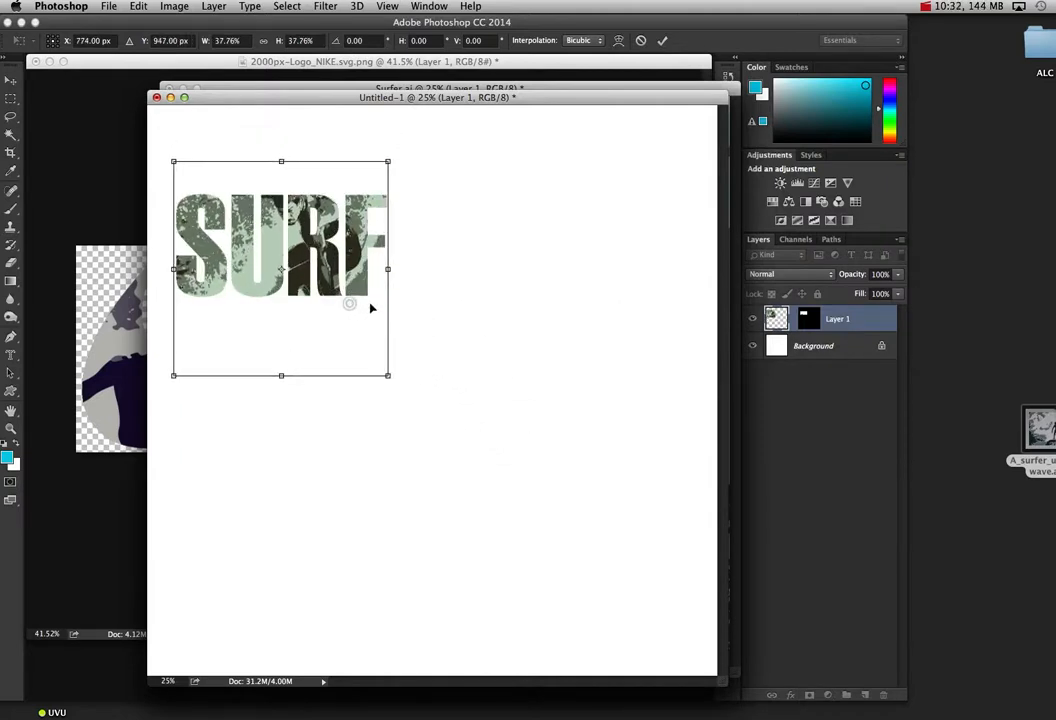
left_click_drag(281, 373, 283, 342)
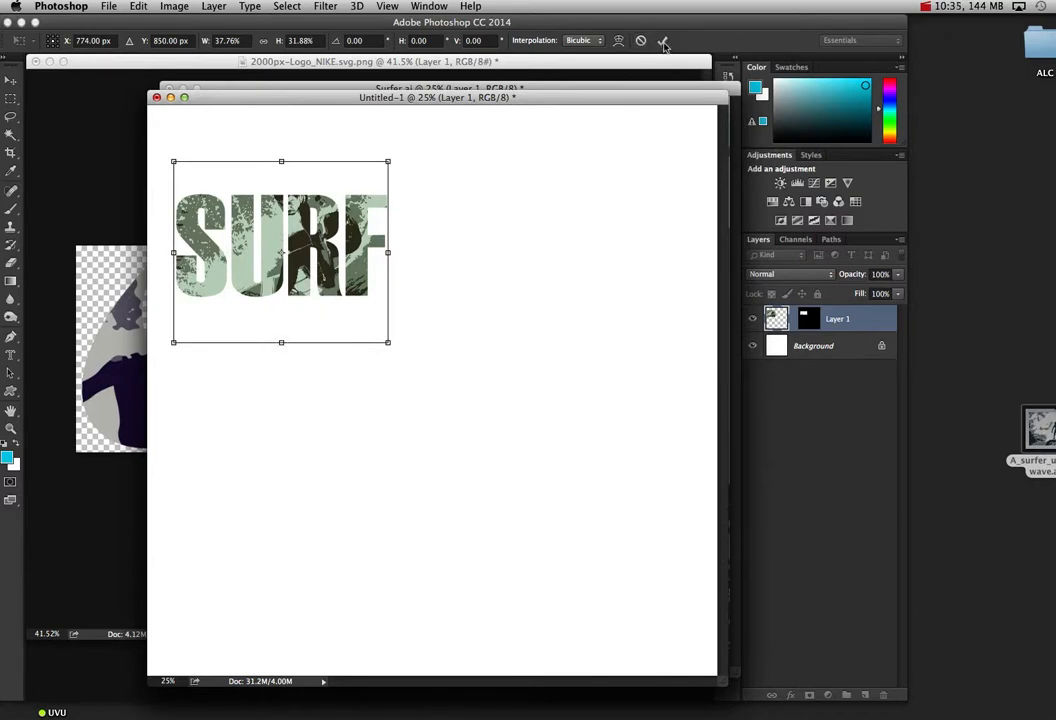
left_click(662, 40)
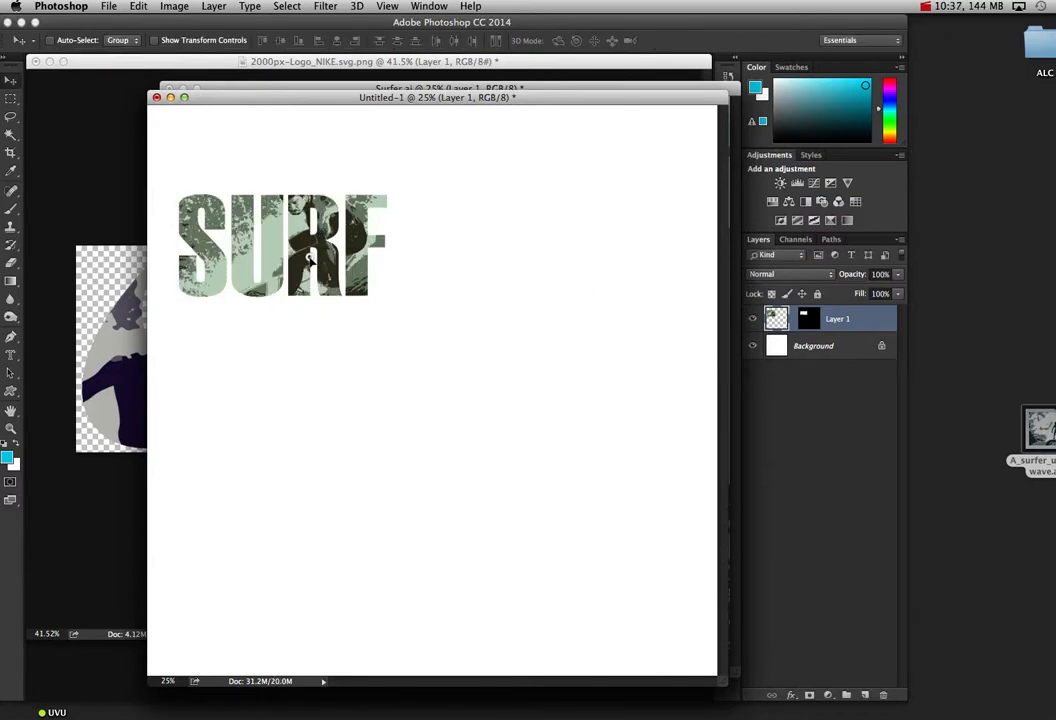
mouse_move(284, 263)
left_mouse_down()
mouse_move(225, 258)
mouse_move(318, 256)
mouse_move(285, 258)
left_mouse_up()
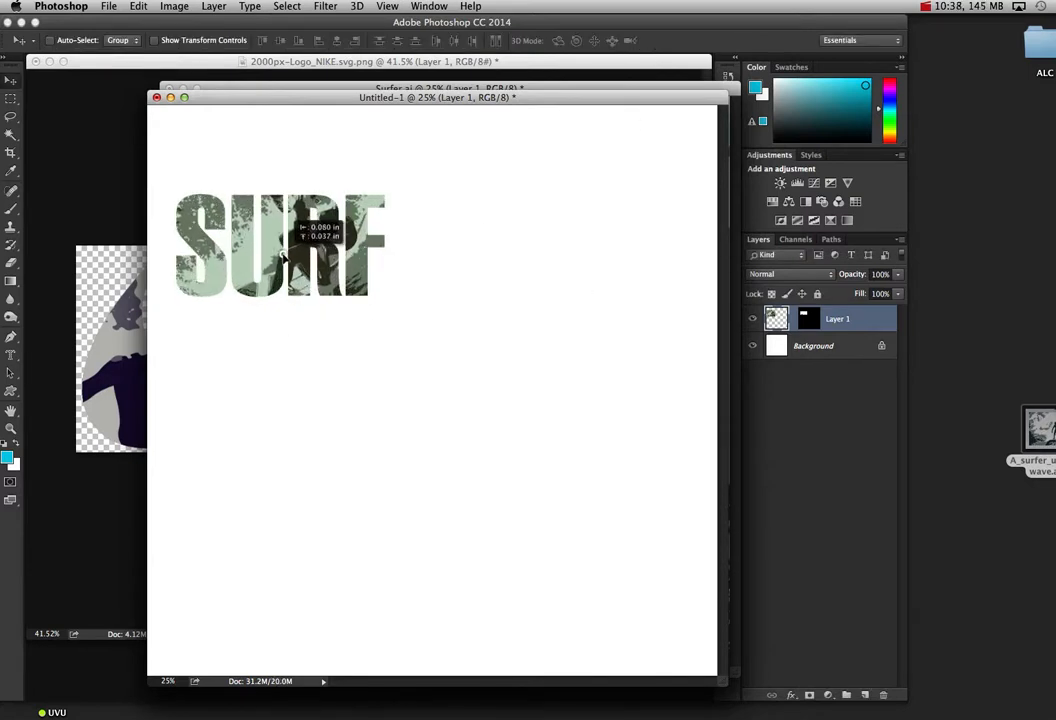
Step: Shift the SURF mask slightly upward over the artwork, then link mask and image and move them together toward the canvas centre
left_click(806, 320)
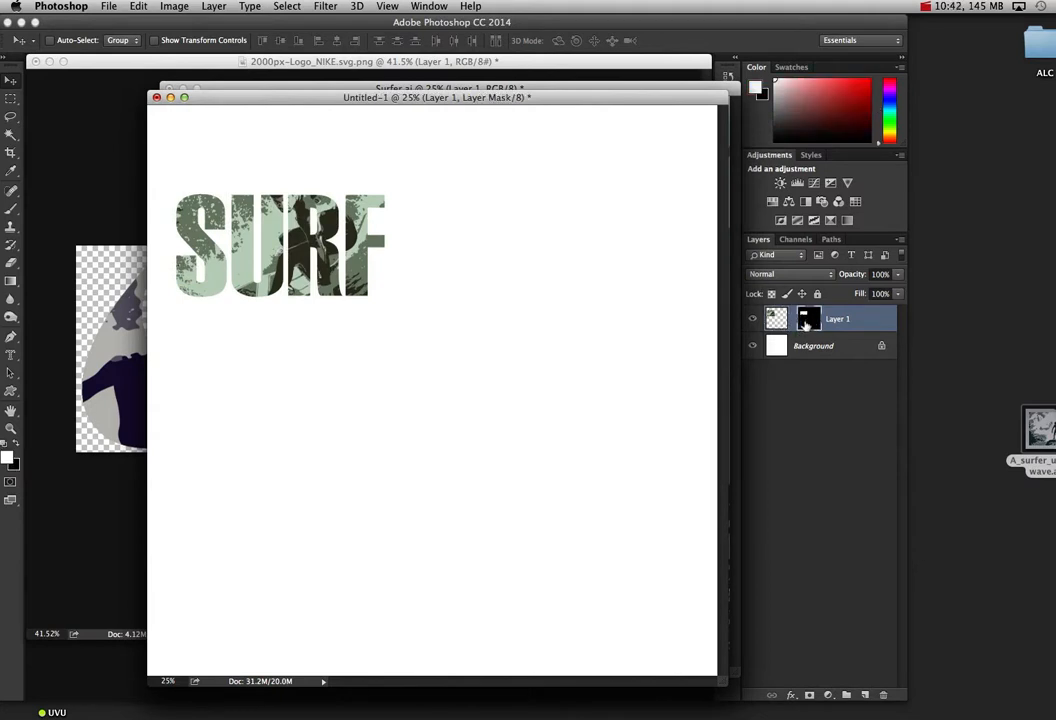
left_click_drag(349, 265, 338, 236)
left_click(793, 319)
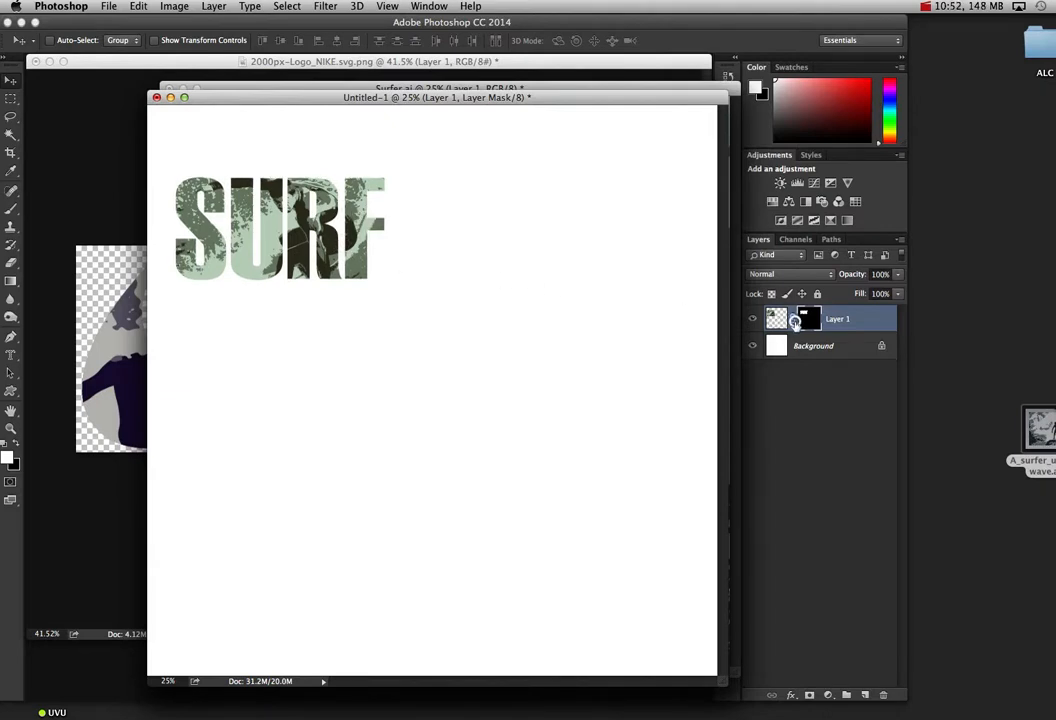
left_click_drag(401, 259, 432, 316)
Step: Enlarge the linked SURF lettering and artwork proportionally to about 198% so they span most of the canvas width
key("ctrl+t")
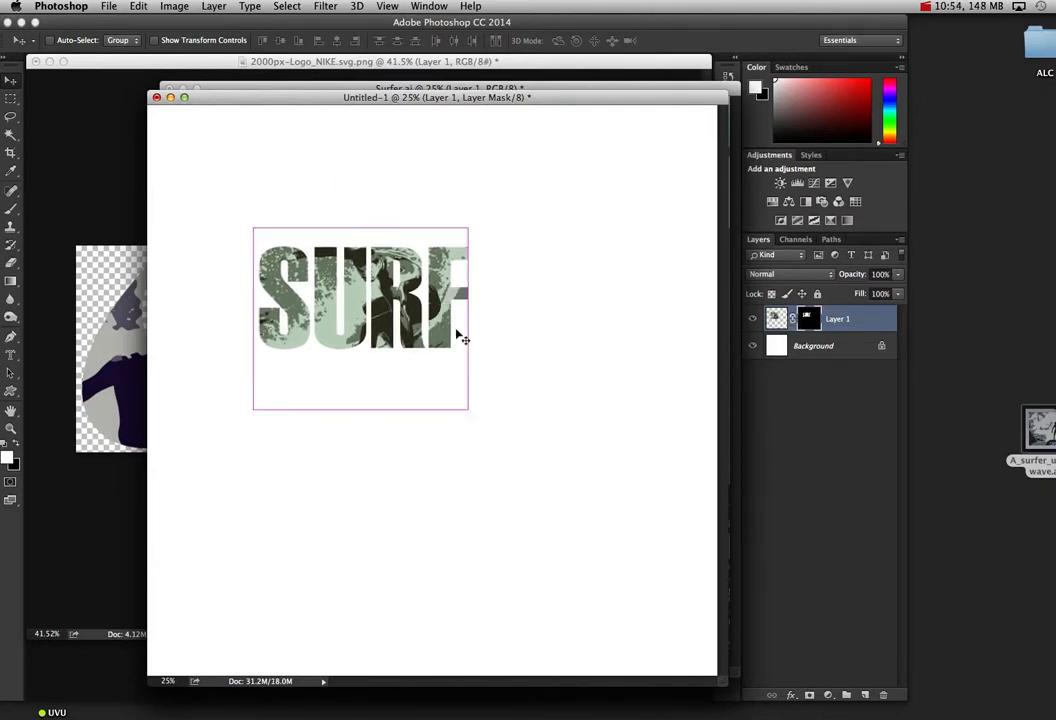
left_click_drag(467, 401, 626, 574)
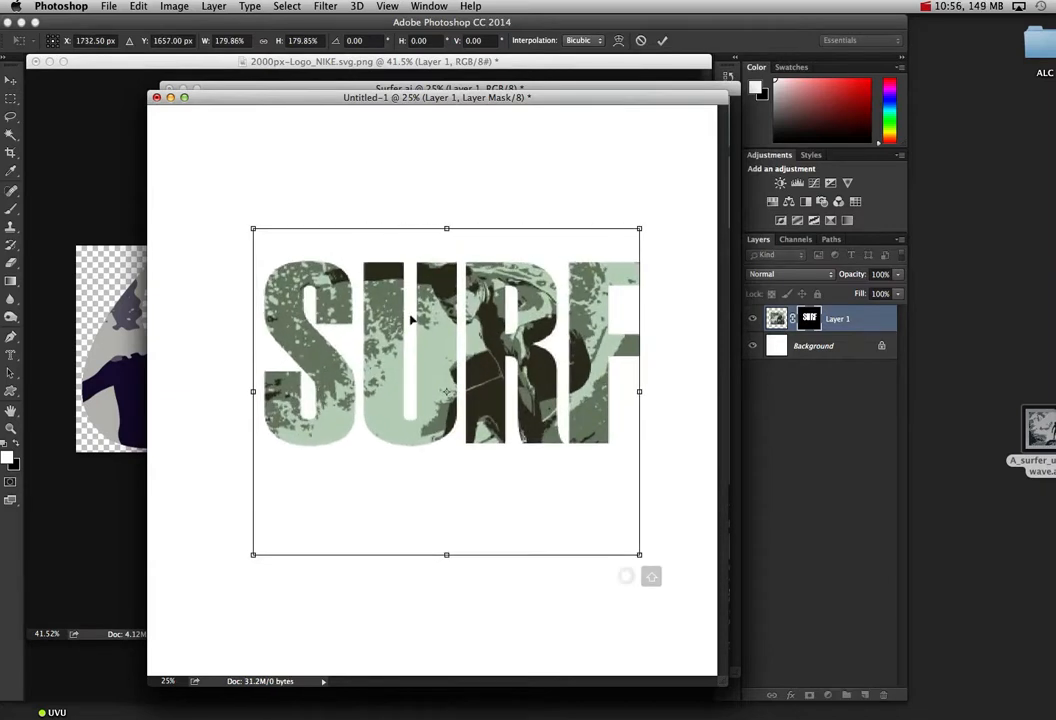
left_click_drag(252, 229, 215, 192)
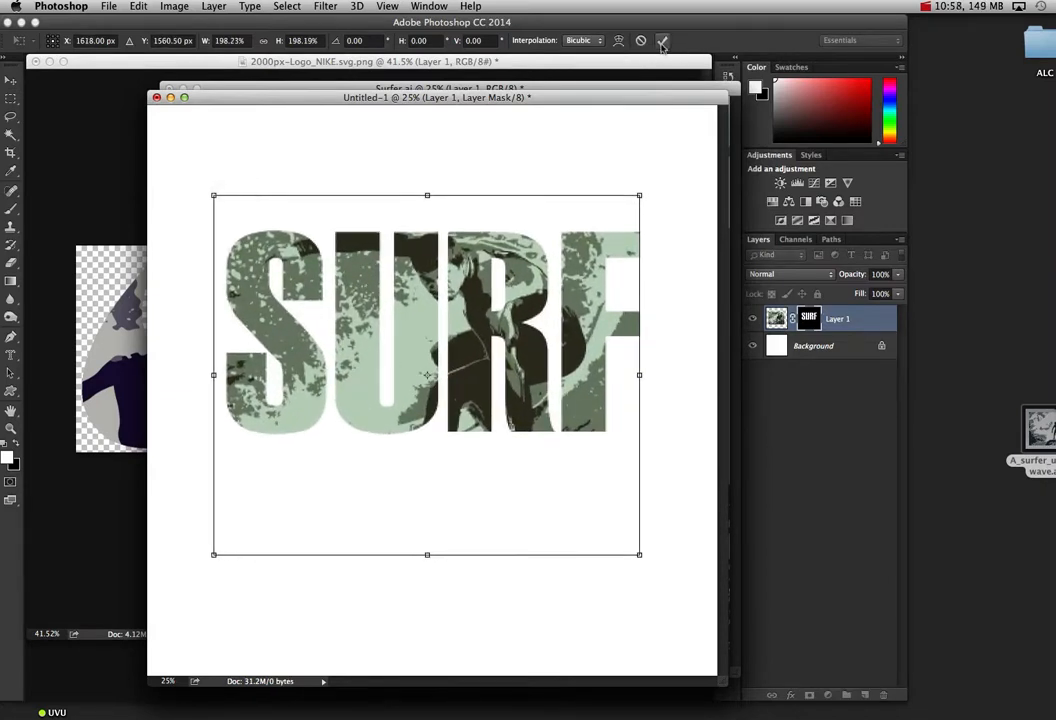
key("Return")
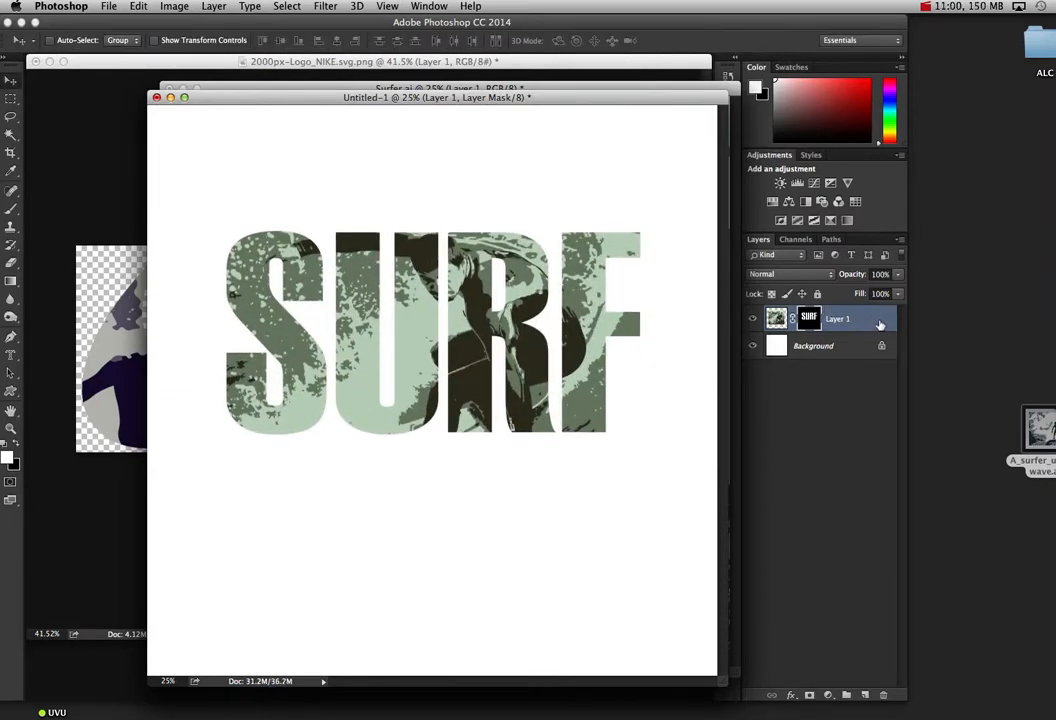
Step: Add a black Stroke effect outside the SURF lettering and make it thicker than 3 px
left_click(791, 696)
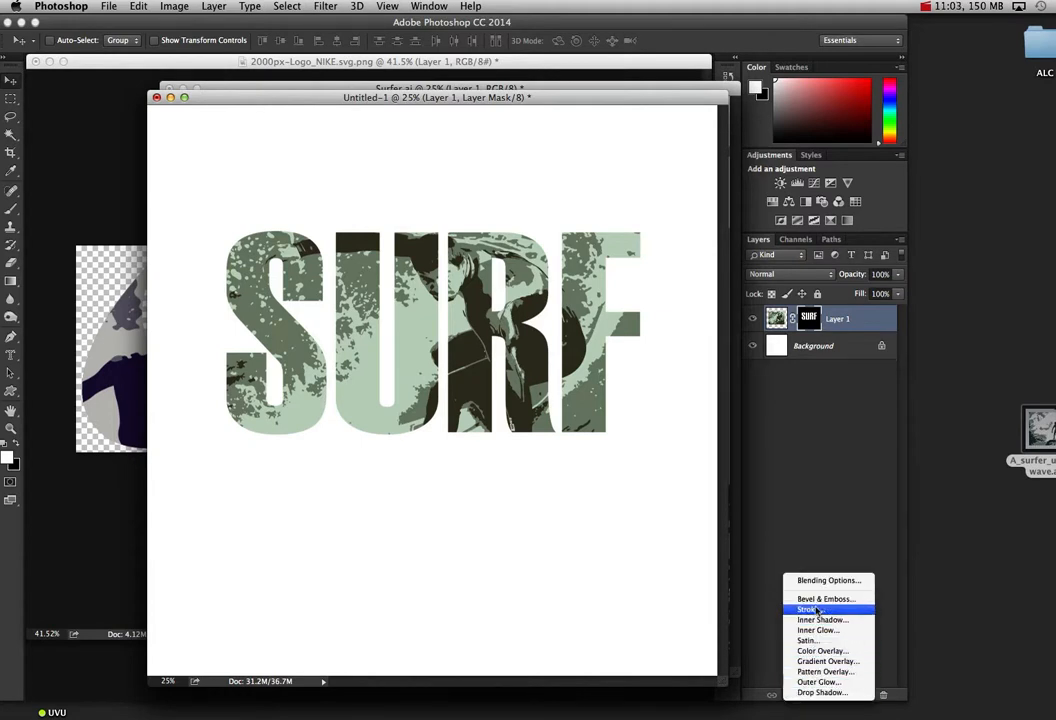
left_click(816, 609)
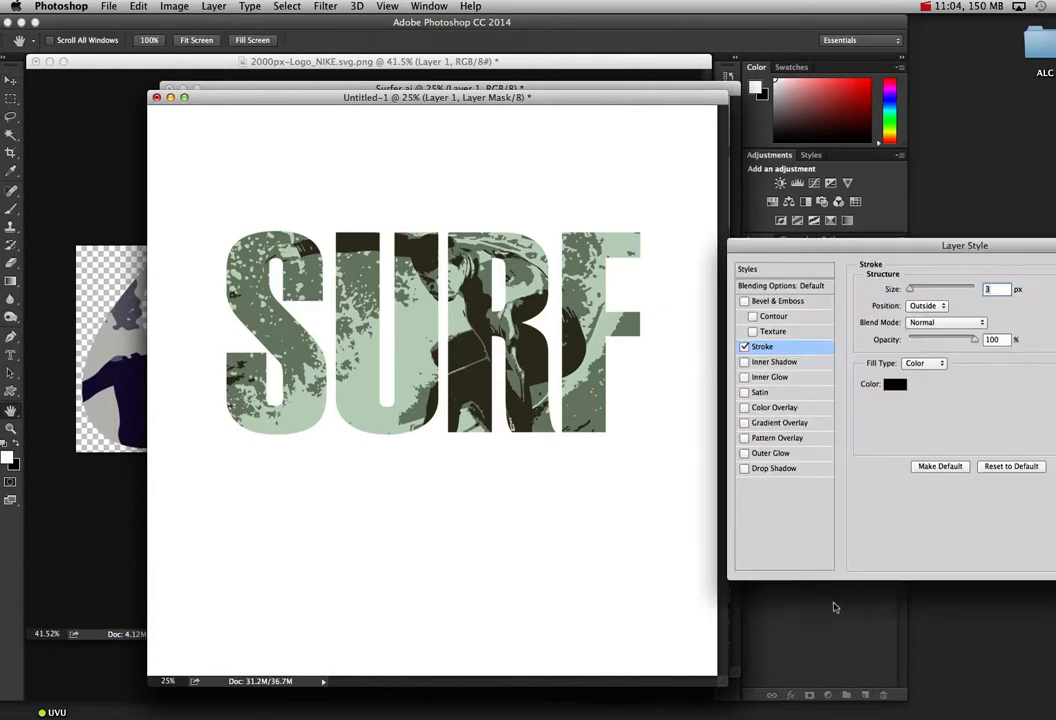
left_click_drag(912, 292, 915, 291)
Step: Add a Multiply Drop Shadow at 75% opacity and 120° to the lettering, with increased distance and size
left_click(779, 471)
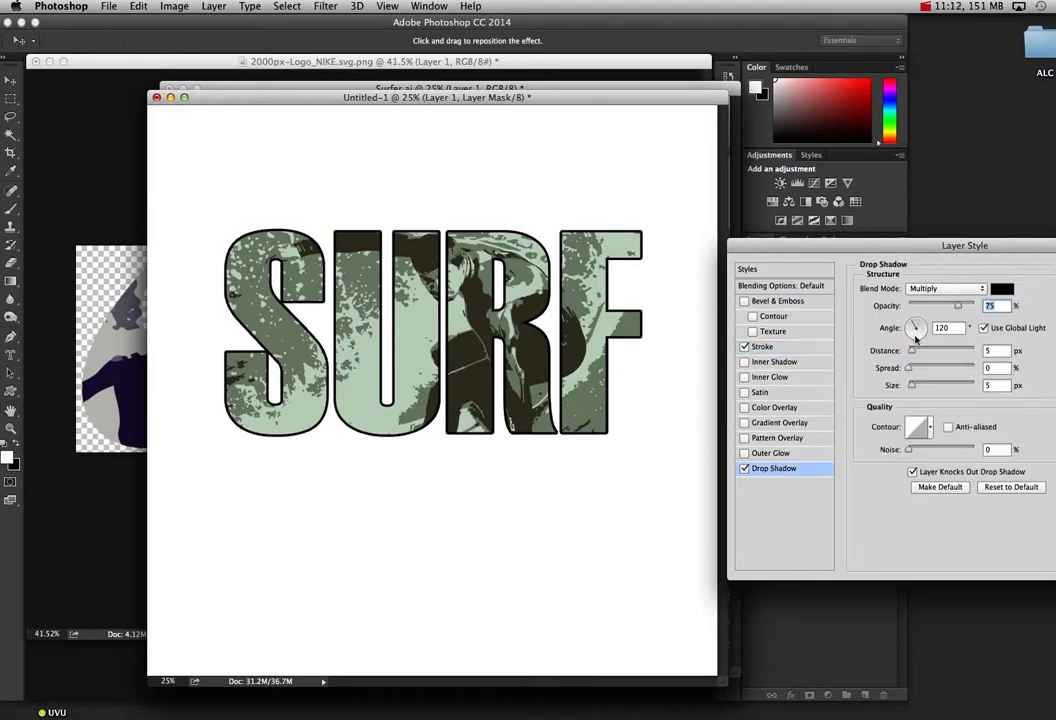
left_click_drag(914, 353, 922, 386)
left_click(913, 385)
key("Return")
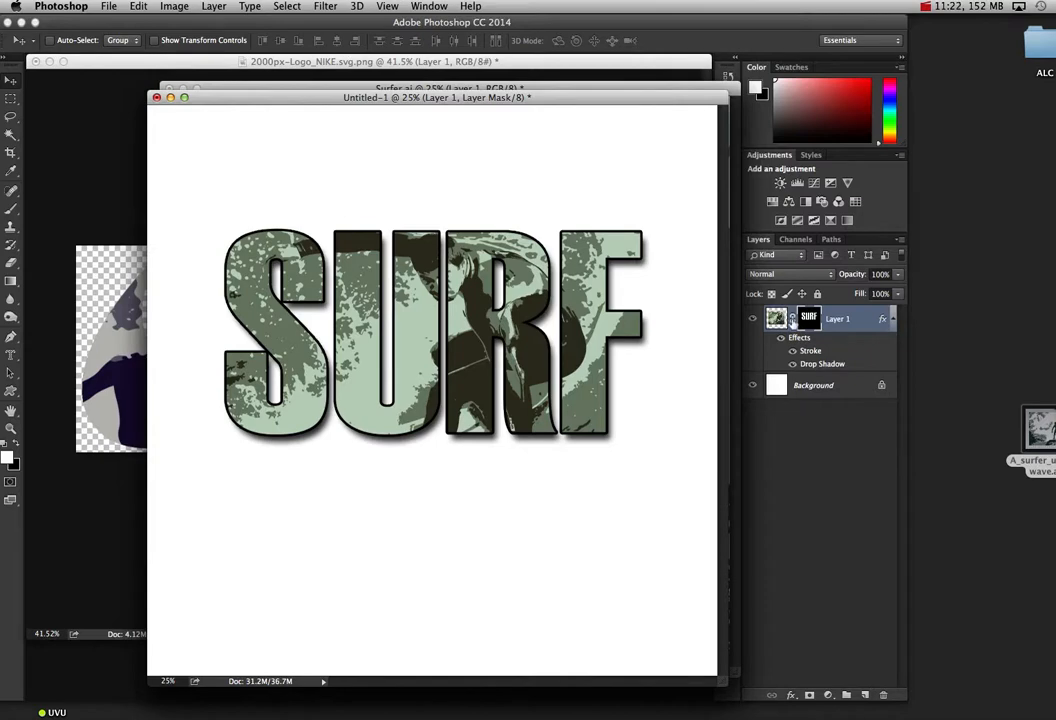
Step: Unlink the artwork from its mask, then move and slightly enlarge it so it fills the outlined SURF letters
left_click(790, 318)
left_click_drag(390, 282, 480, 325)
key("super+t")
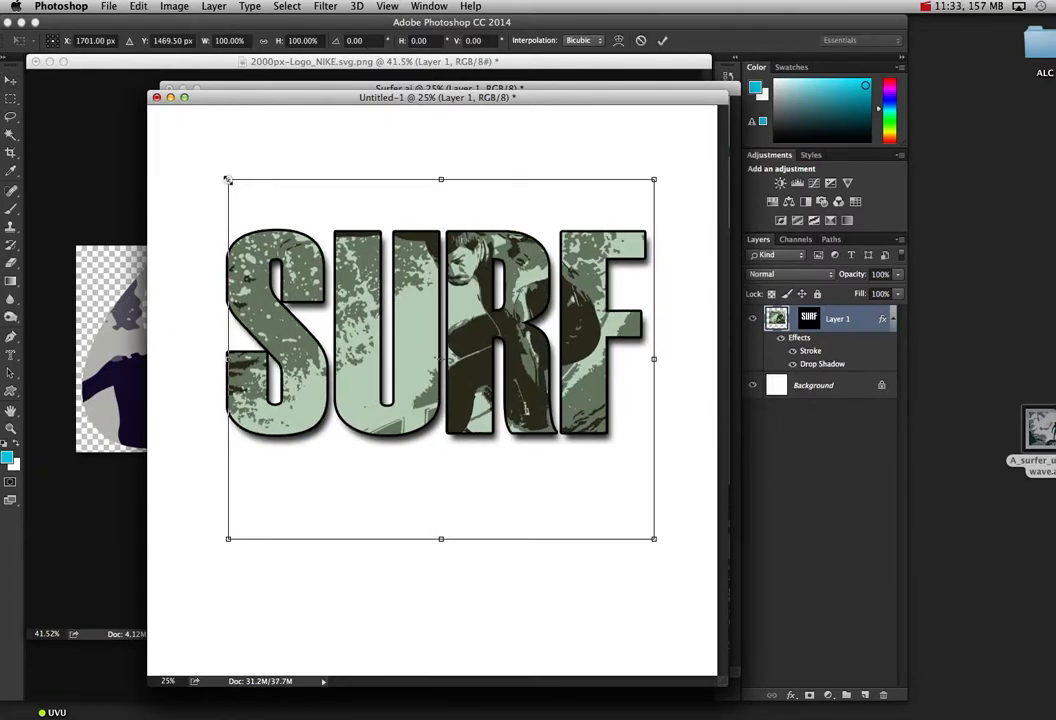
left_click_drag(228, 180, 215, 173)
left_click_drag(418, 258, 418, 283)
left_click(661, 43)
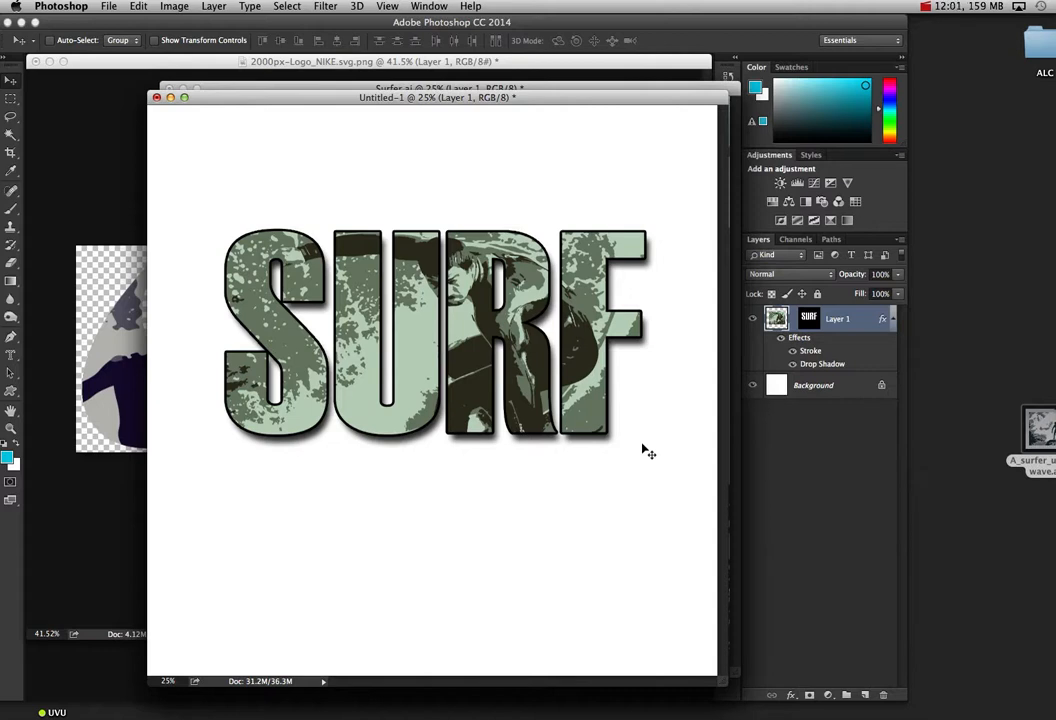
Step: In the 2000px-Logo_NIKE.svg.png document, move the surfer artwork down inside the swoosh so the surfer's head shows
left_click(131, 352)
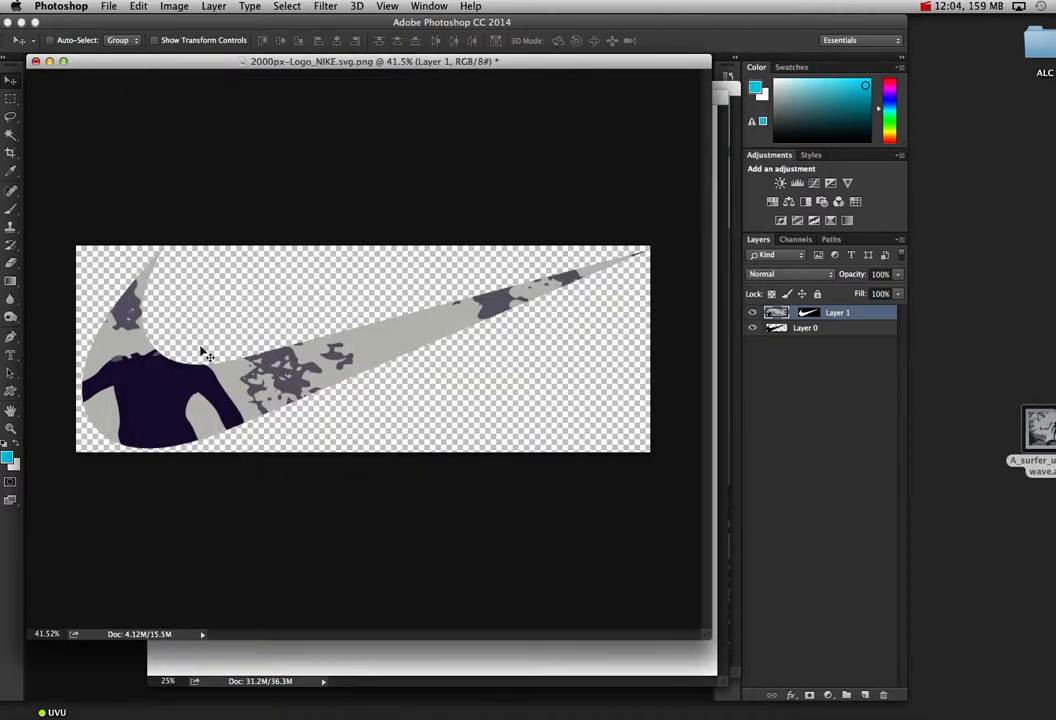
left_click_drag(177, 312, 218, 405)
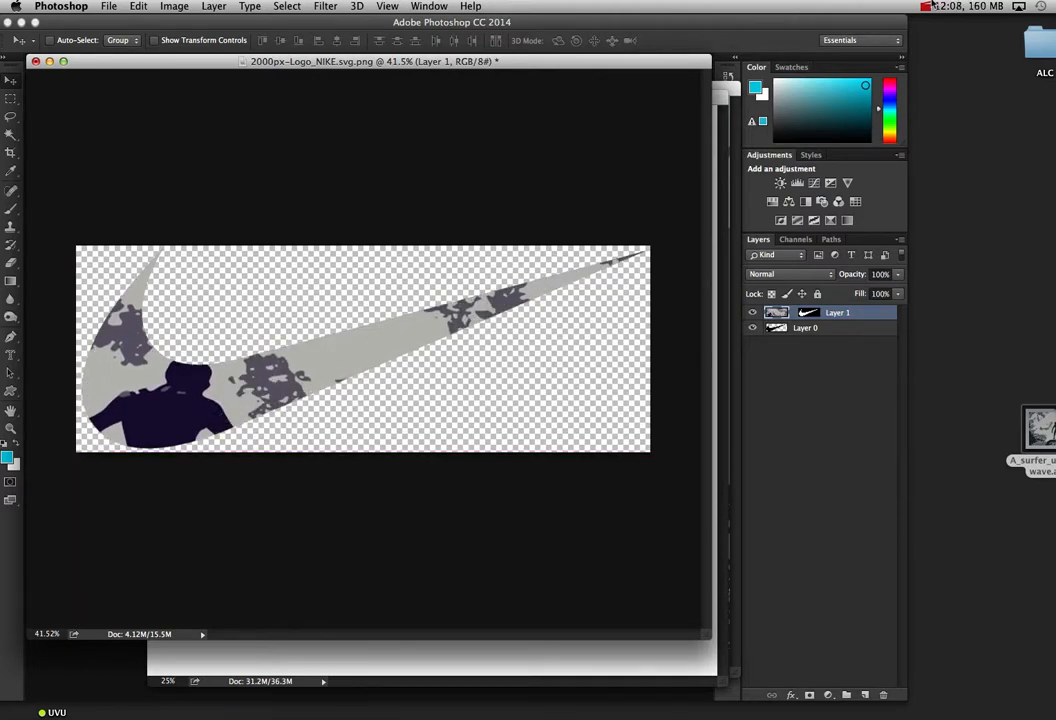